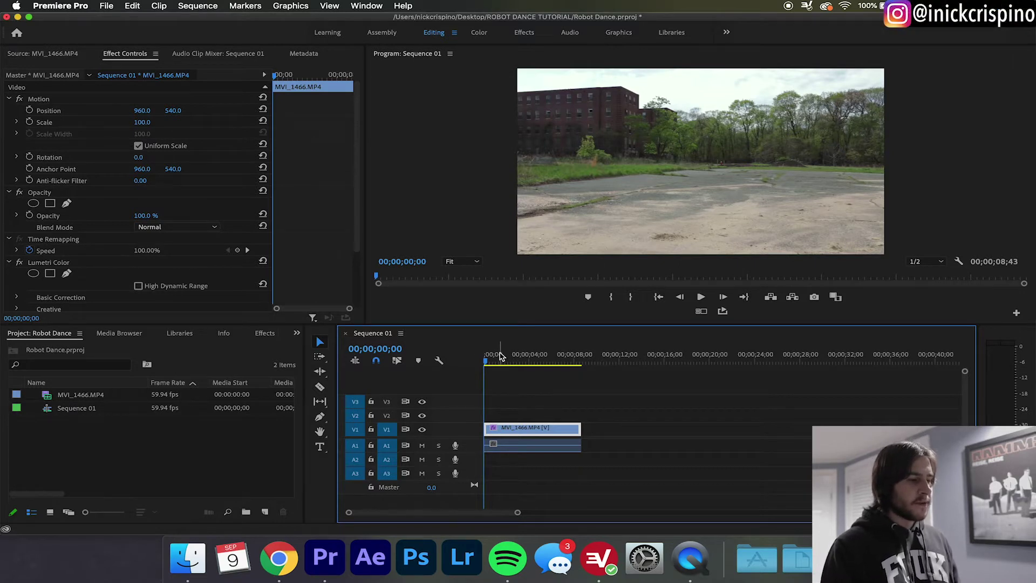
Preview the footage, then replace the V1 clip with a linked After Effects composition saved as robo comp.aep
{"action": "left_click_drag", "start_coordinate": [500, 356], "coordinate": [566, 358]}
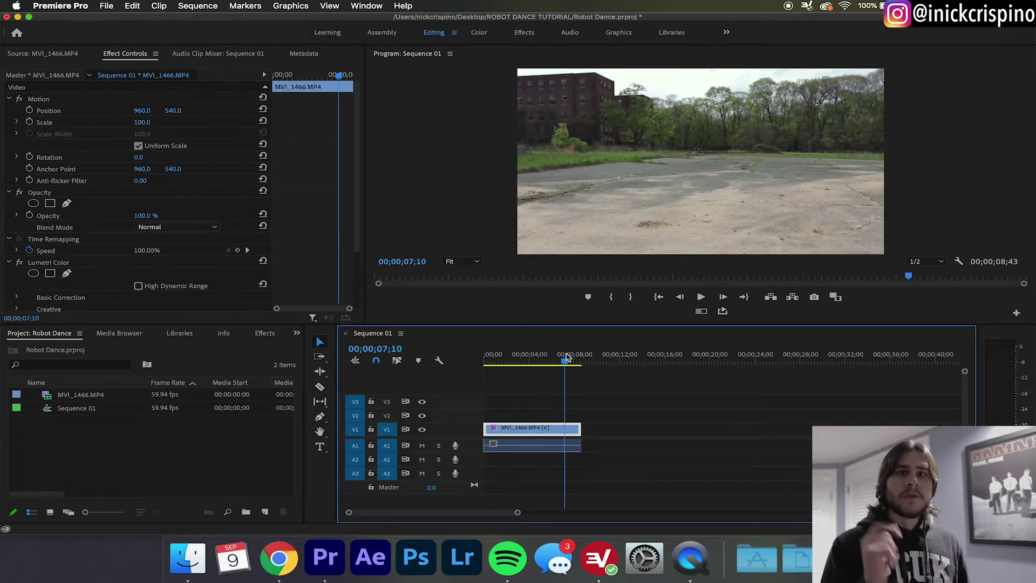
{"action": "left_click", "coordinate": [552, 436]}
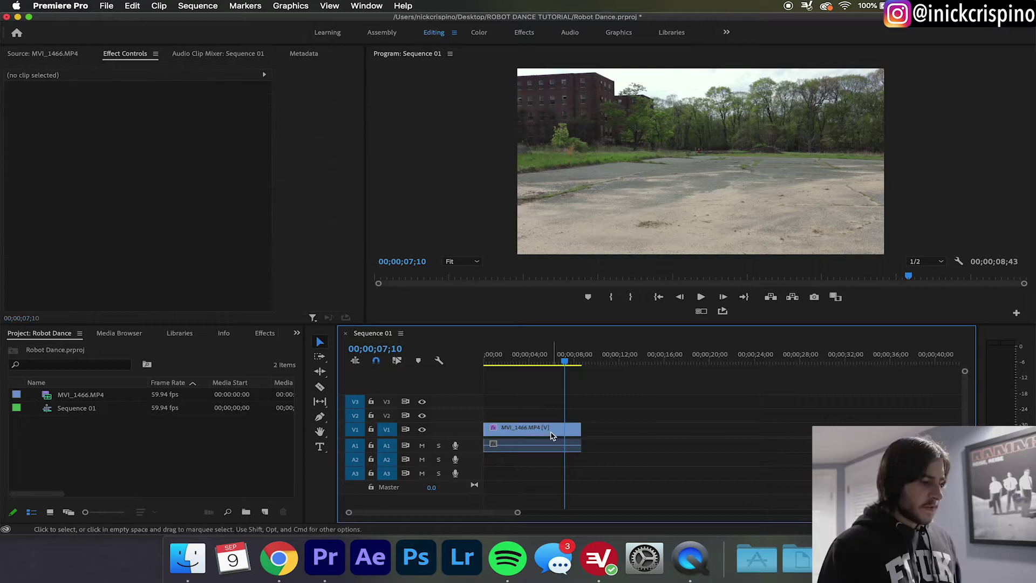
{"action": "right_click", "coordinate": [558, 429]}
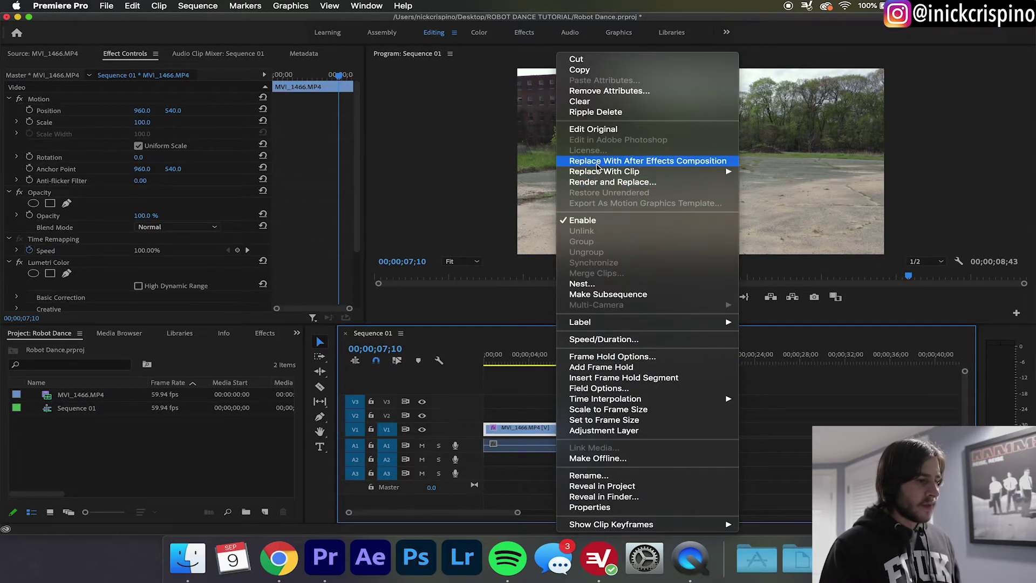
{"action": "left_click", "coordinate": [597, 161]}
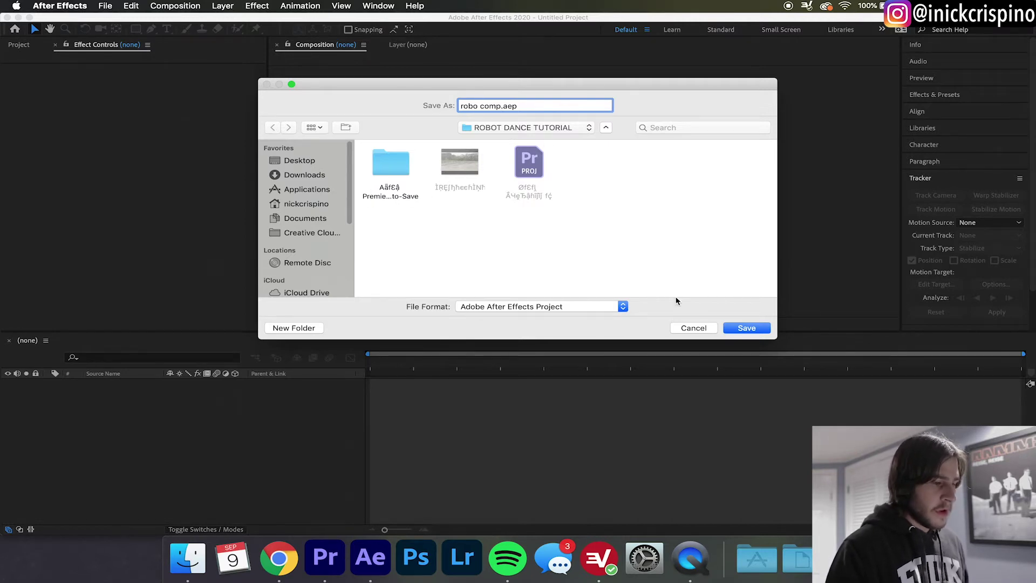
Save the robo comp project and run the 3D Camera Tracker on MVI_1466.MP4 until solved
{"action": "left_click", "coordinate": [751, 329]}
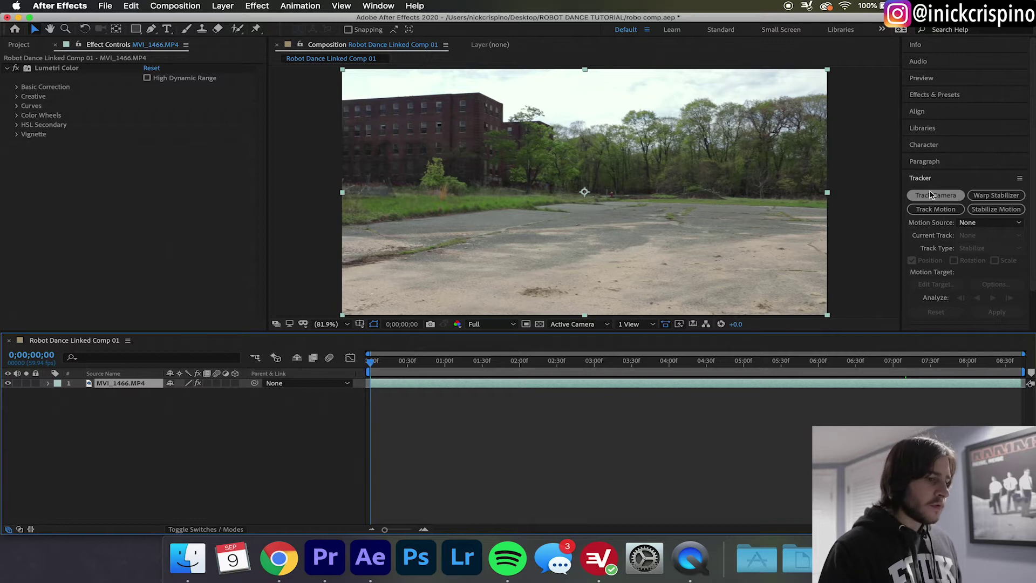
{"action": "left_click", "coordinate": [386, 8]}
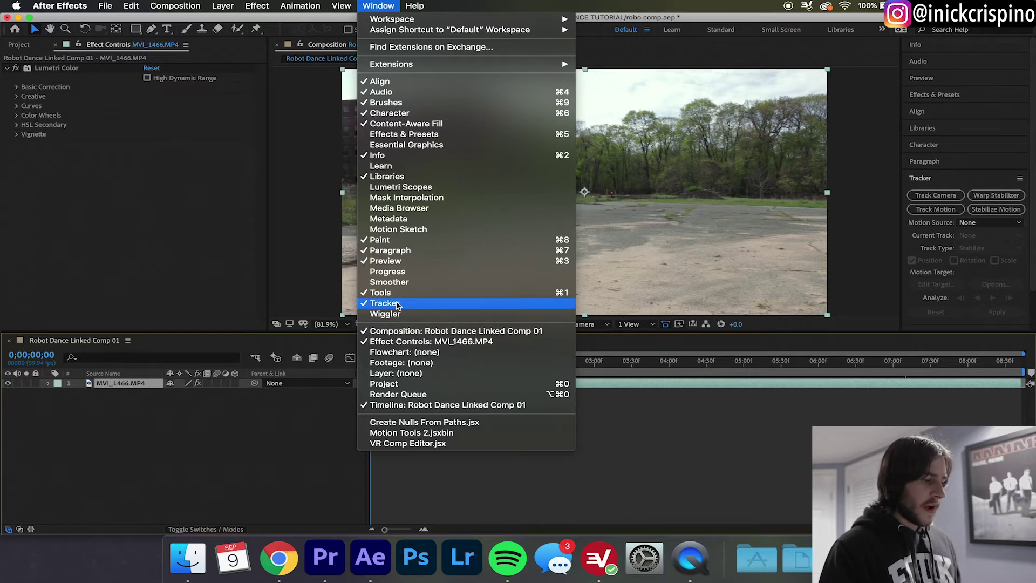
{"action": "left_click", "coordinate": [397, 306]}
{"action": "left_click", "coordinate": [939, 198]}
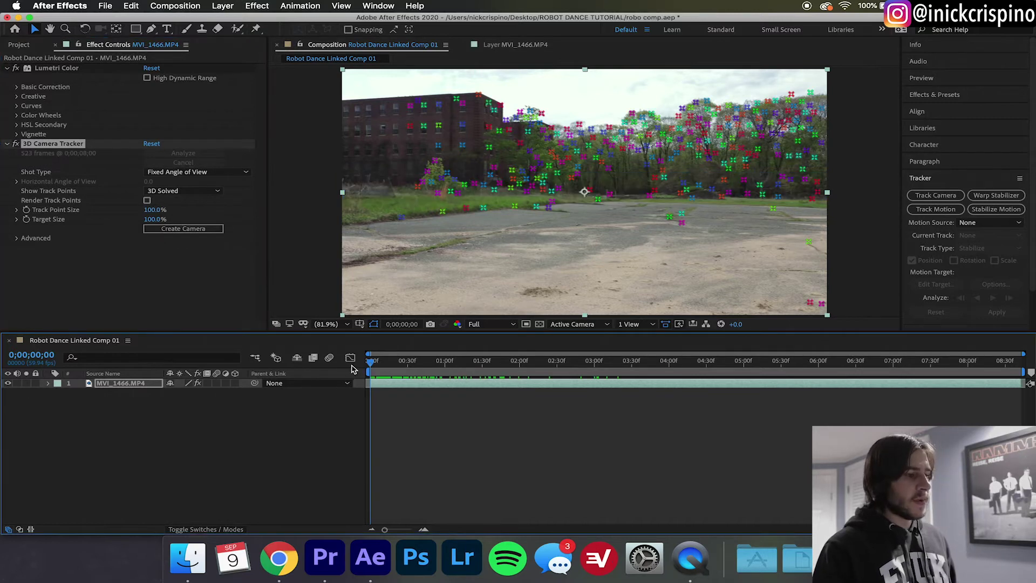
{"action": "mouse_move", "coordinate": [382, 365]}
{"action": "left_mouse_down"}
{"action": "mouse_move", "coordinate": [612, 369]}
{"action": "mouse_move", "coordinate": [363, 371]}
{"action": "left_mouse_up"}
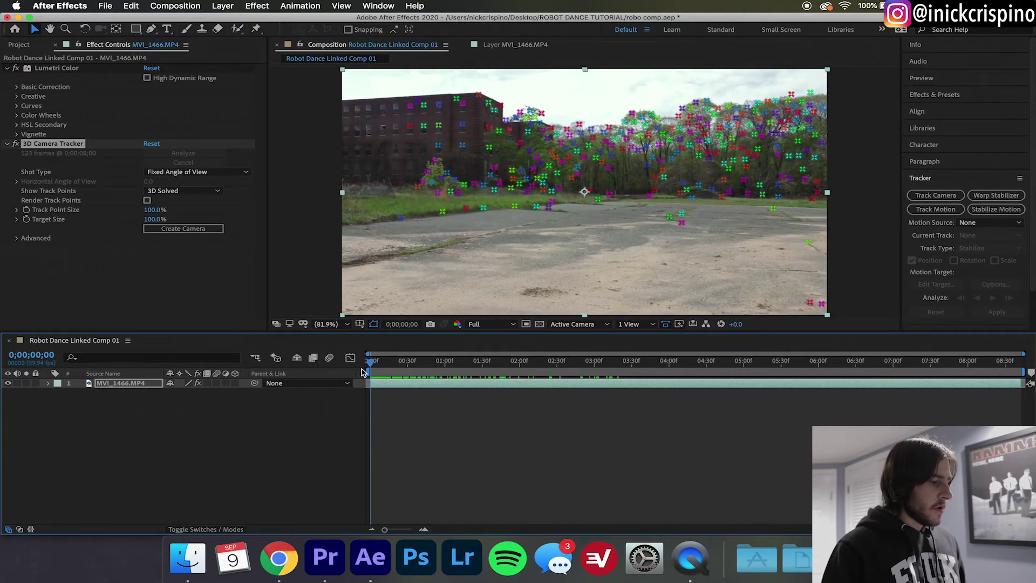
Create a solid and camera from three selected ground track points
{"action": "left_click", "coordinate": [811, 305]}
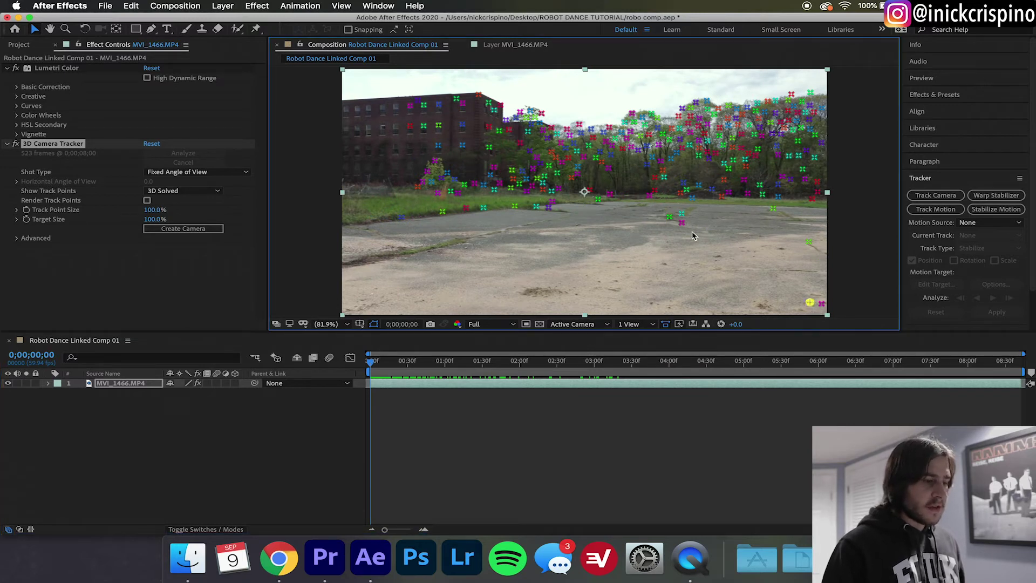
{"action": "left_click", "coordinate": [485, 209], "text": "shift"}
{"action": "left_click", "coordinate": [403, 219], "text": "shift"}
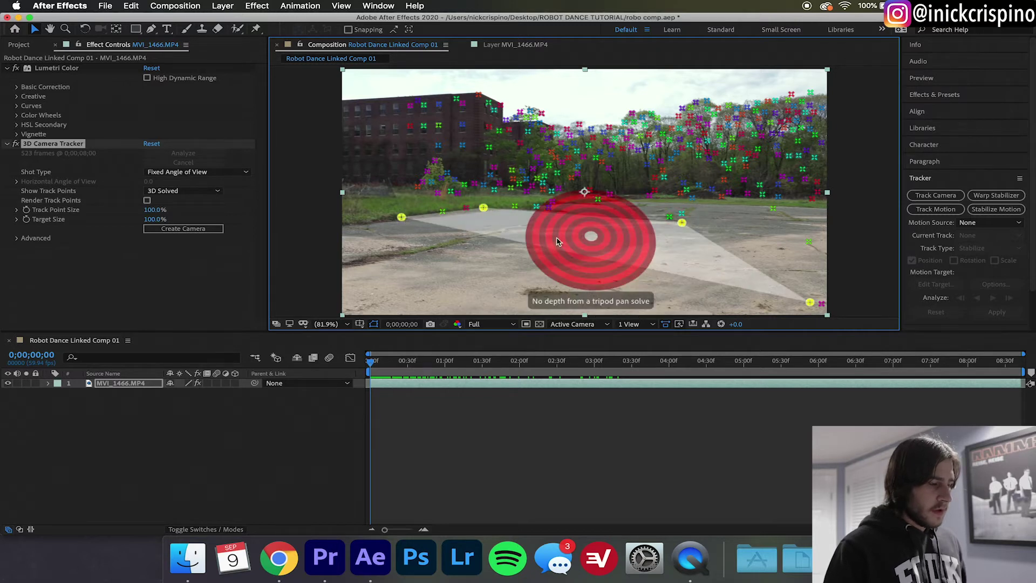
{"action": "right_click", "coordinate": [610, 237]}
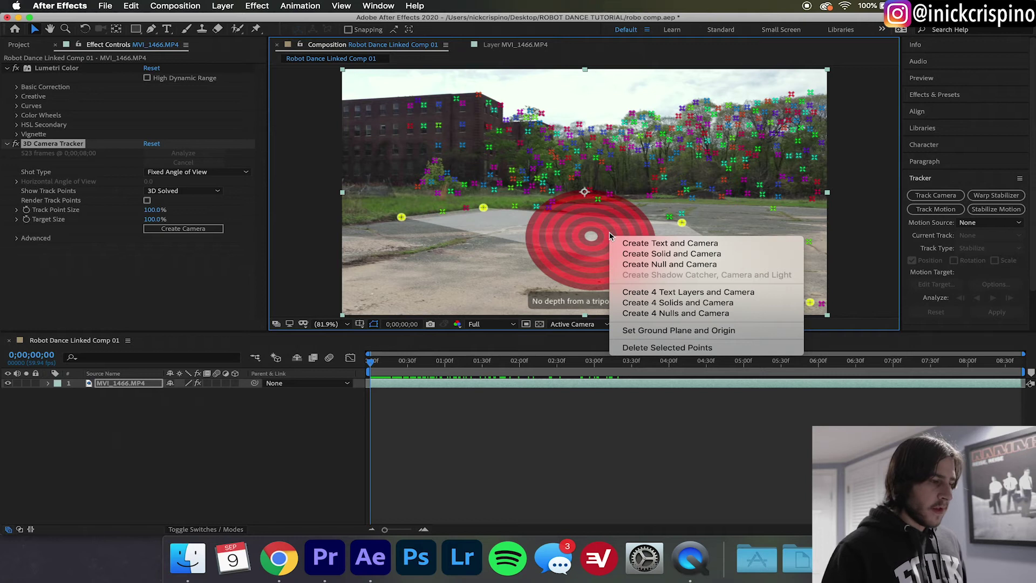
{"action": "left_click", "coordinate": [639, 257]}
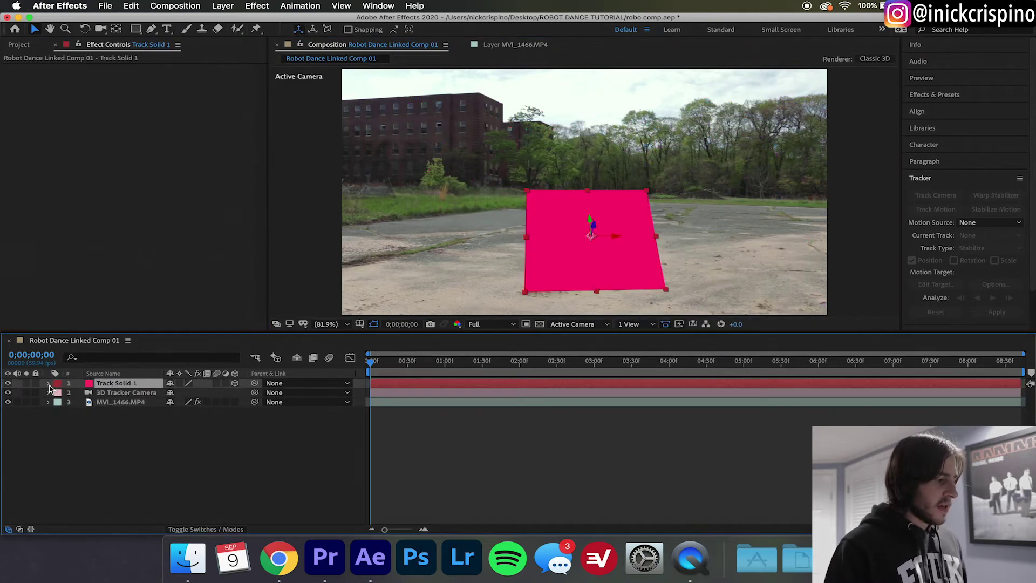
Check Track Solid 1's transform, rotated -42° onto the ground, and preview playback
{"action": "left_click", "coordinate": [48, 385]}
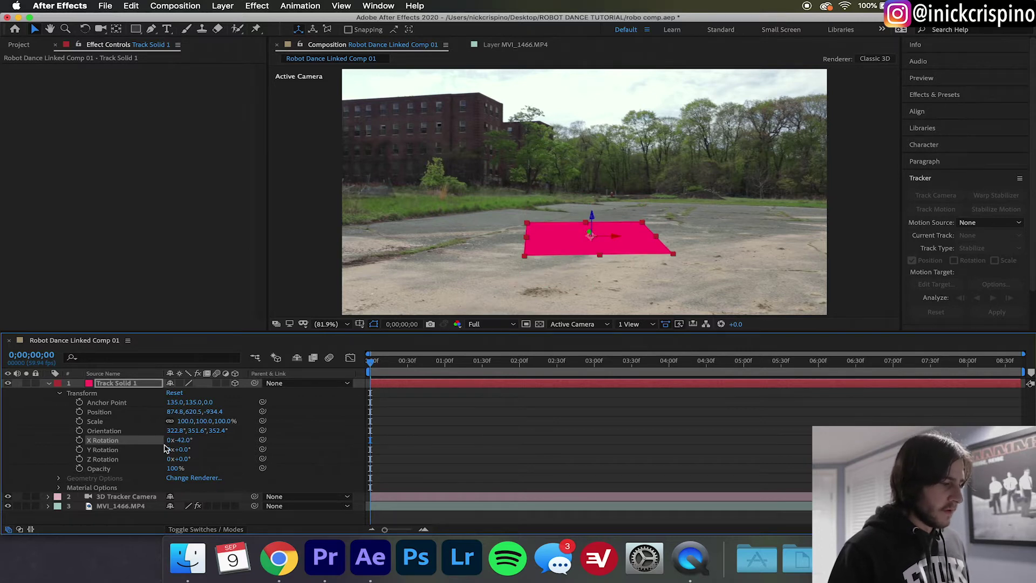
{"action": "key", "text": "space"}
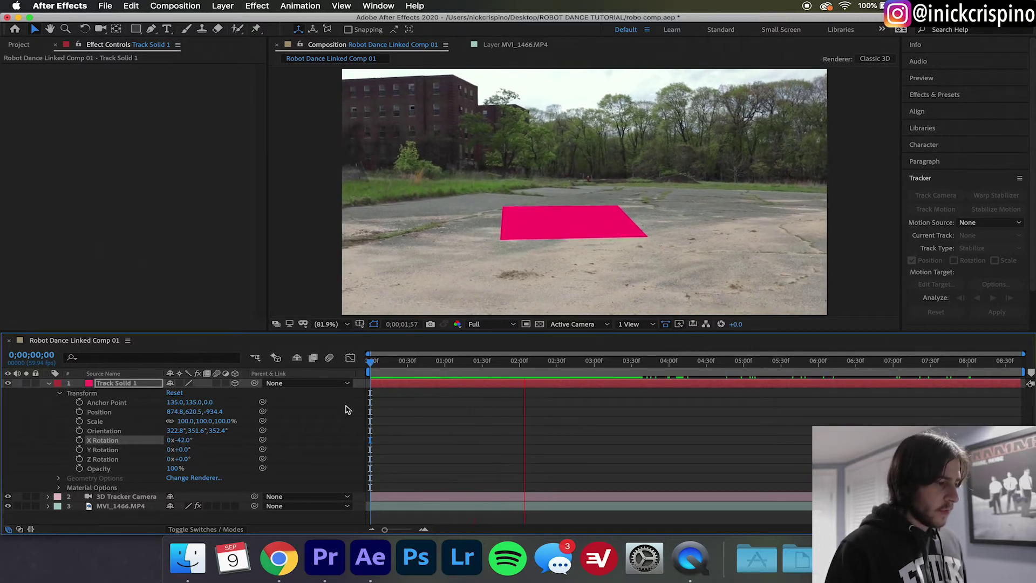
{"action": "left_click", "coordinate": [49, 384]}
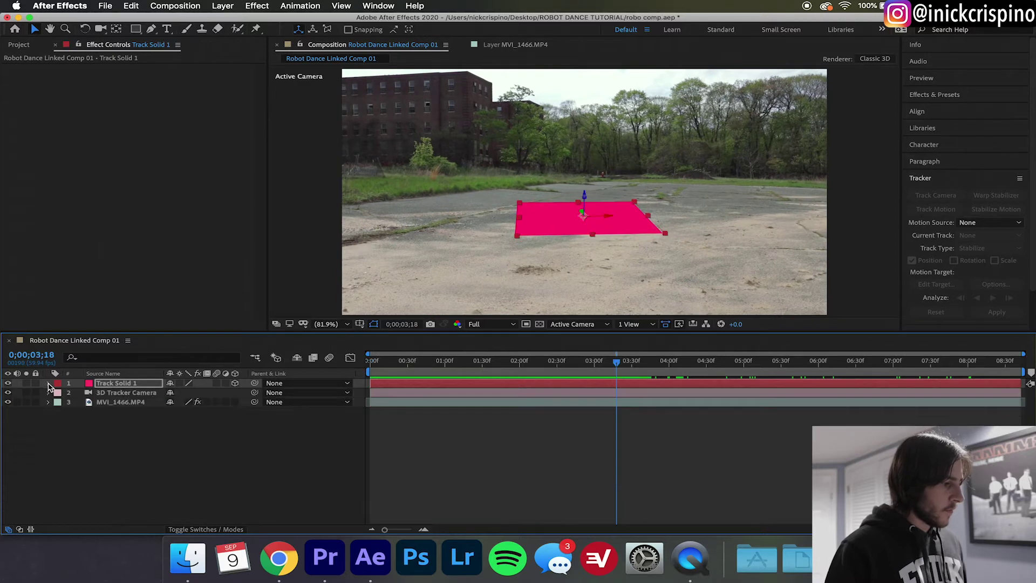
Create a new black solid layer named e3d
{"action": "left_click", "coordinate": [415, 5]}
{"action": "type", "text": "new solid"}
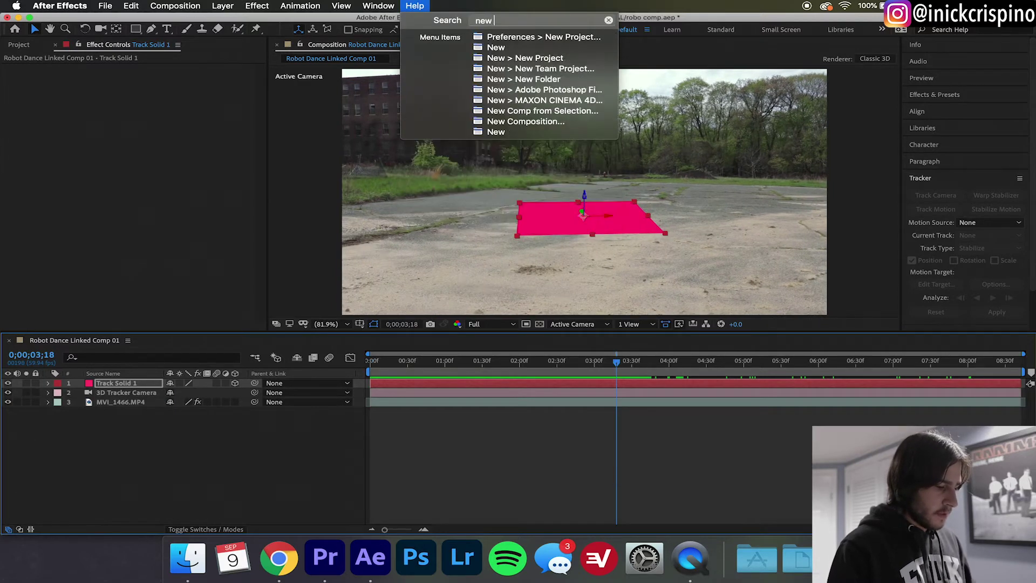
{"action": "left_click", "coordinate": [540, 38]}
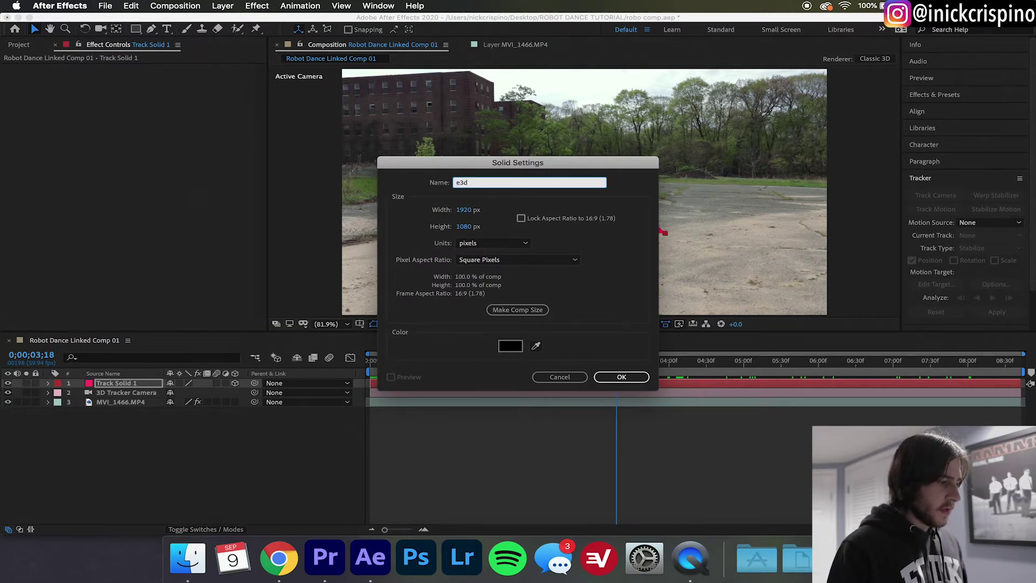
{"action": "key", "text": "Return"}
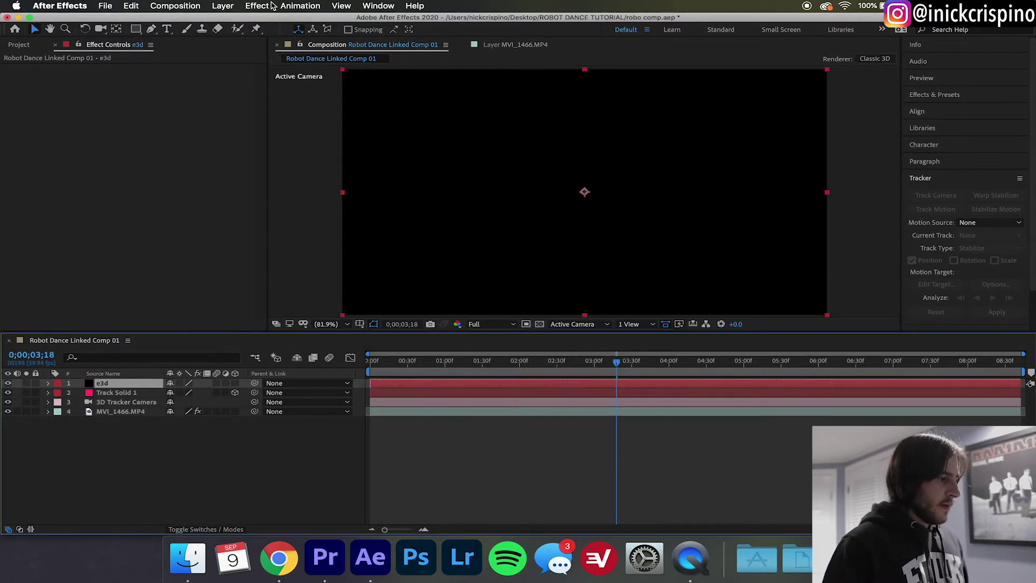
Apply the Video Copilot Element effect to e3d and bring up Mixamo in Chrome
{"action": "left_click", "coordinate": [257, 5]}
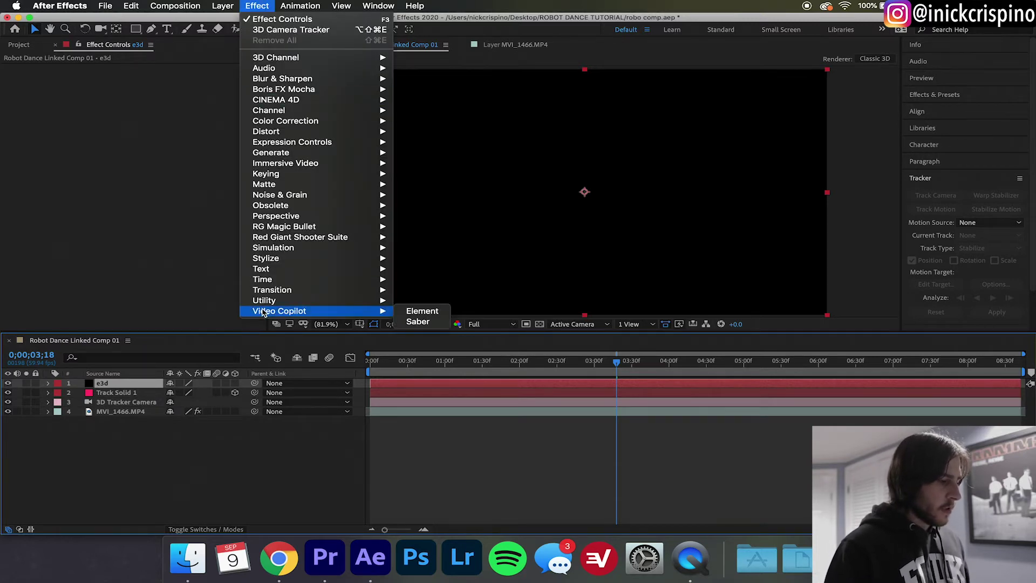
{"action": "left_click", "coordinate": [422, 312]}
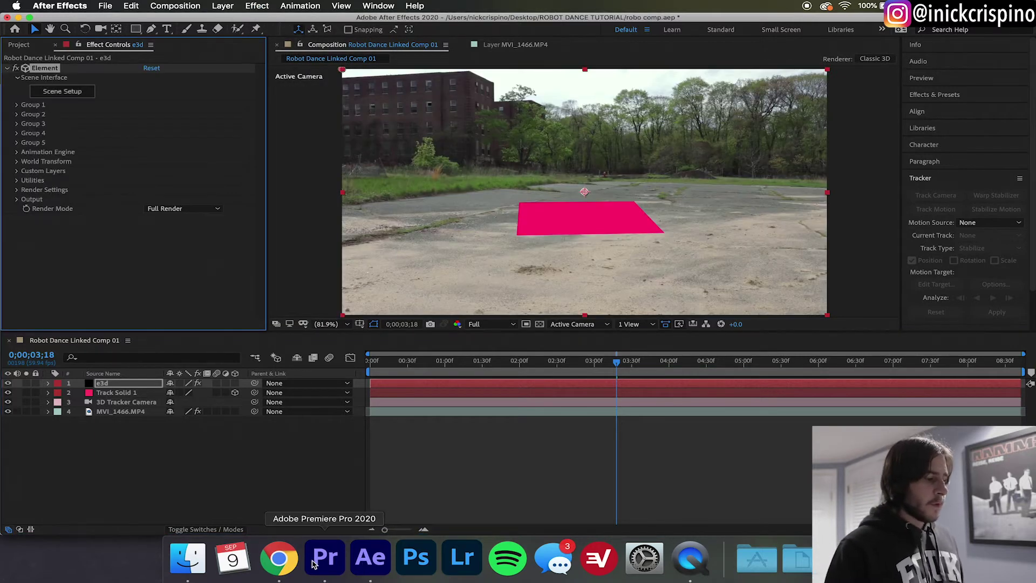
{"action": "left_click", "coordinate": [279, 559]}
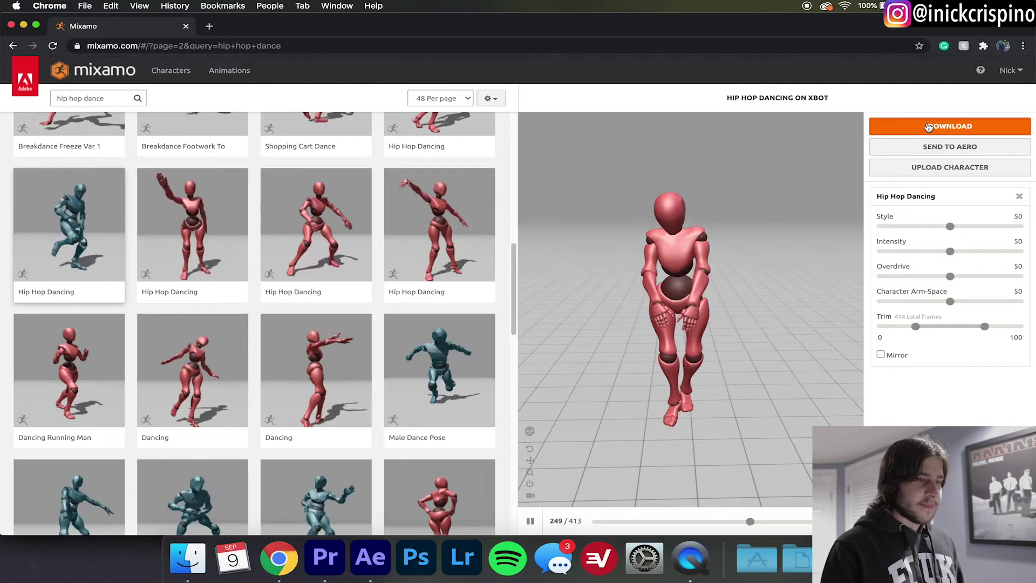
Download Hip Hop Dancing from Mixamo as FBX with skin at 60 frames per second
{"action": "left_click", "coordinate": [928, 126]}
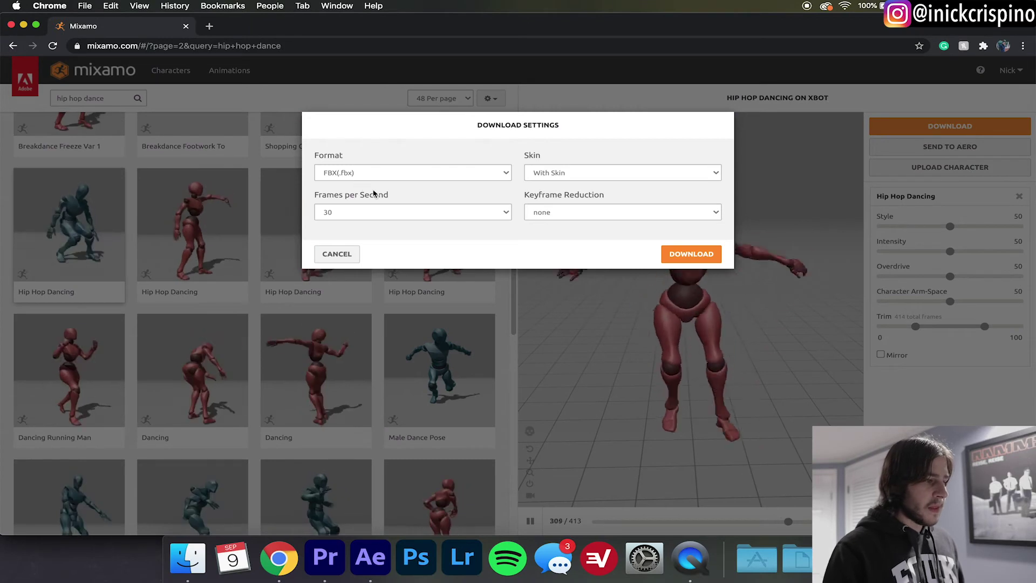
{"action": "left_click", "coordinate": [353, 213]}
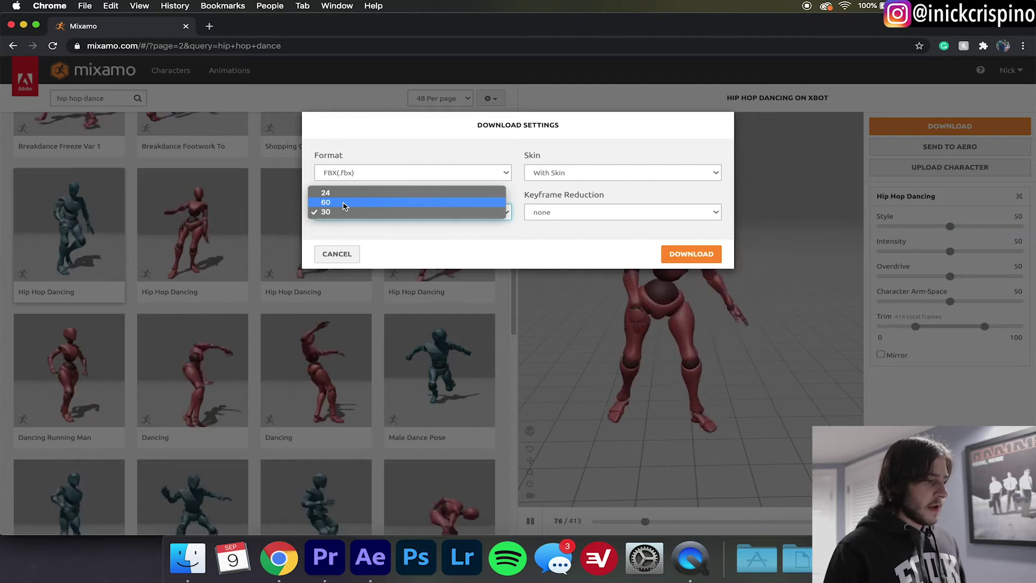
{"action": "left_click", "coordinate": [344, 203]}
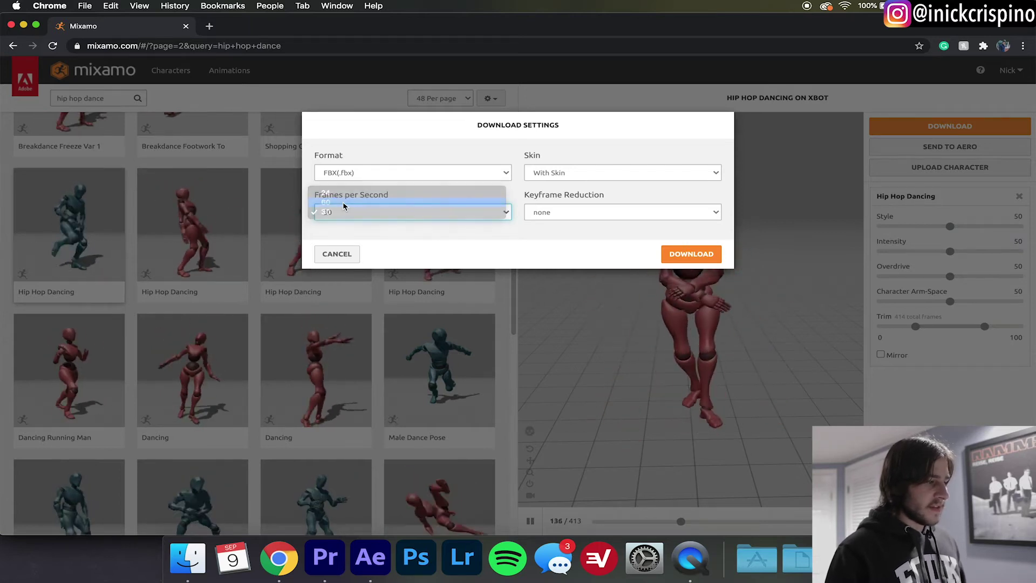
{"action": "left_click", "coordinate": [688, 255]}
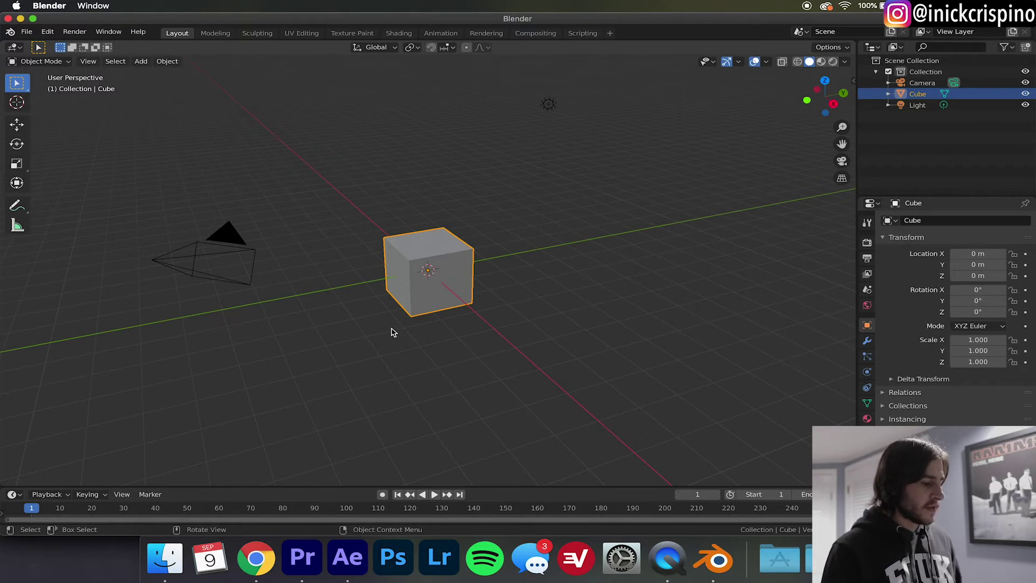
Delete the default cube, camera and light from the Blender scene
{"action": "key", "text": "a"}
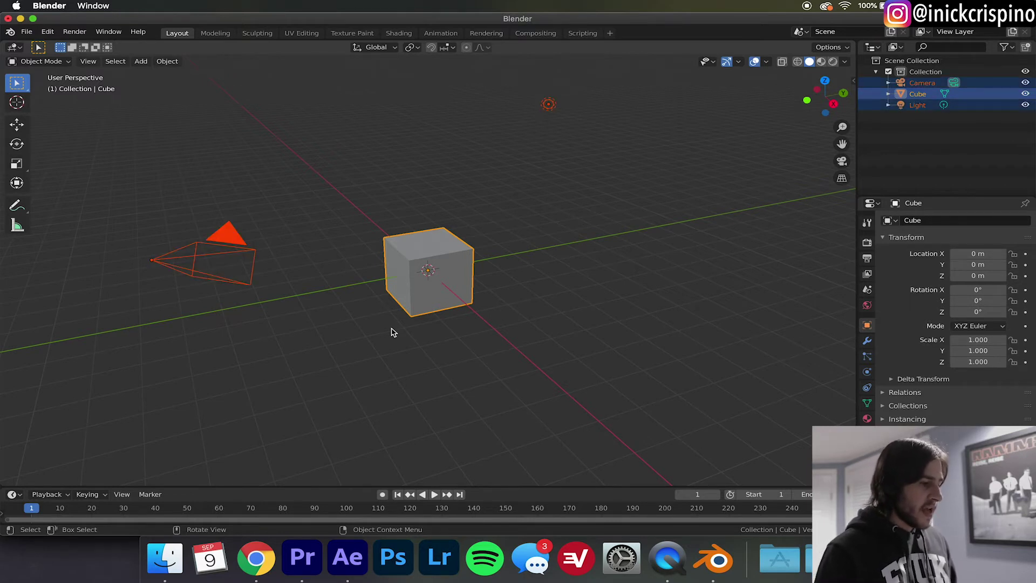
{"action": "right_click", "coordinate": [392, 332]}
{"action": "left_click", "coordinate": [401, 519]}
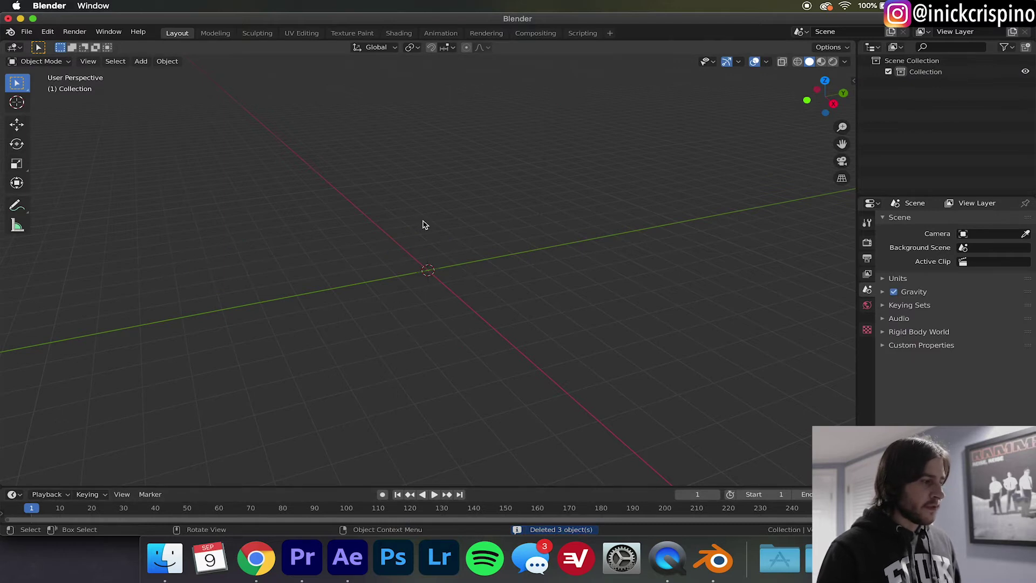
Import Hip Hop Dancing.fbx so the rigged dancer appears in the scene
{"action": "left_click", "coordinate": [27, 32]}
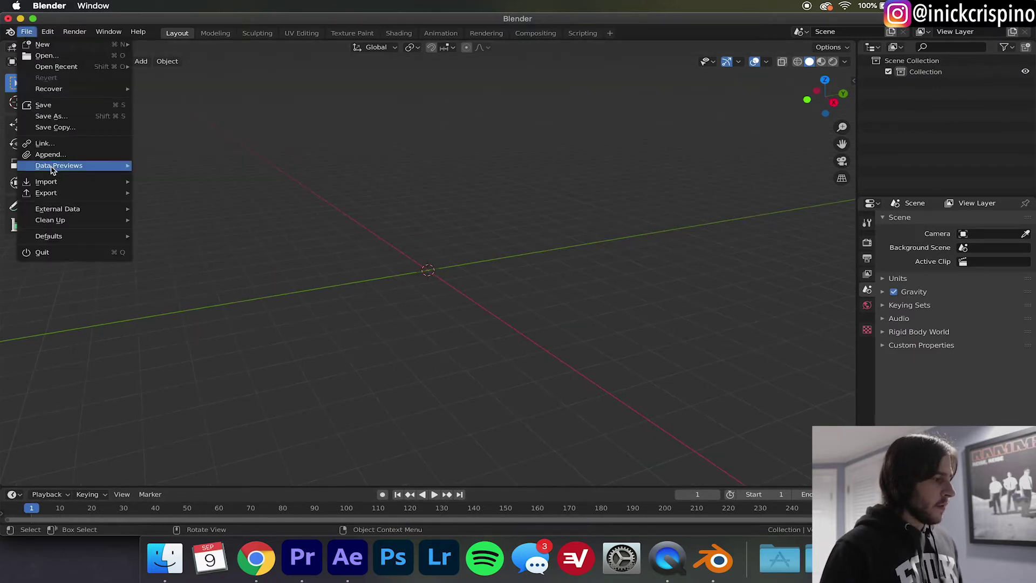
{"action": "mouse_move", "coordinate": [53, 184]}
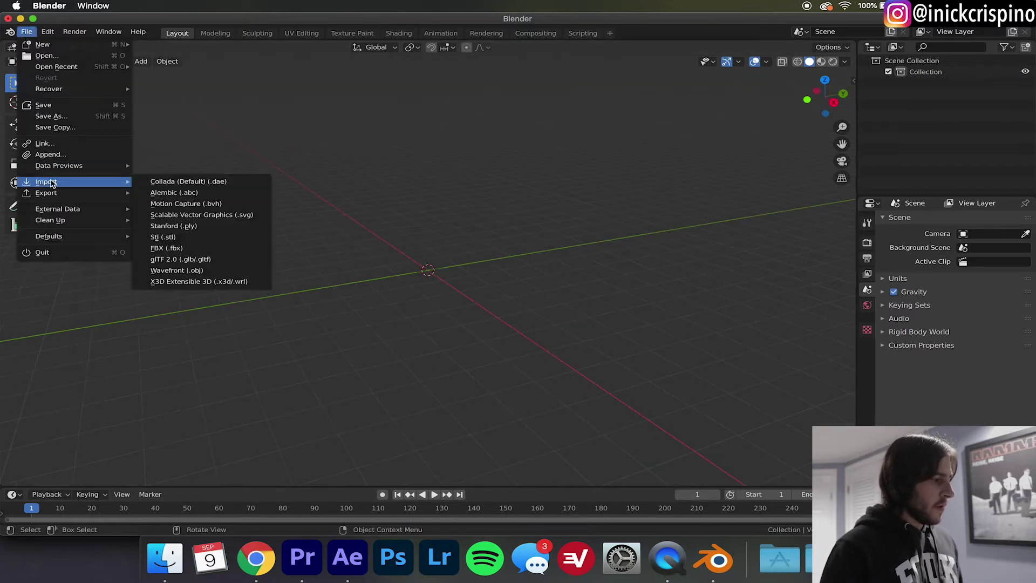
{"action": "left_click", "coordinate": [183, 250]}
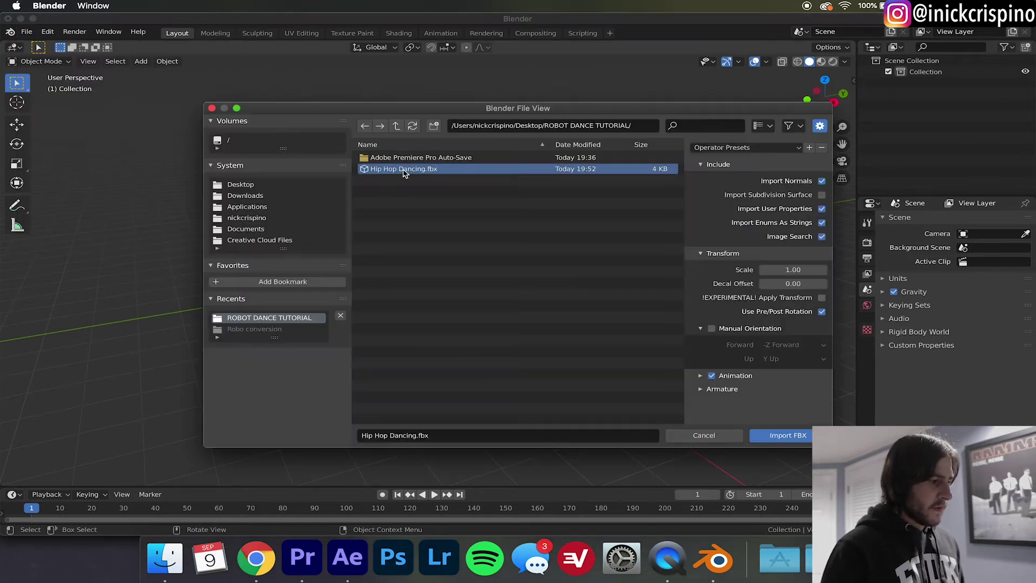
{"action": "left_click", "coordinate": [788, 436]}
{"action": "scroll", "coordinate": [479, 220], "scroll_direction": "left", "scroll_amount": 5}
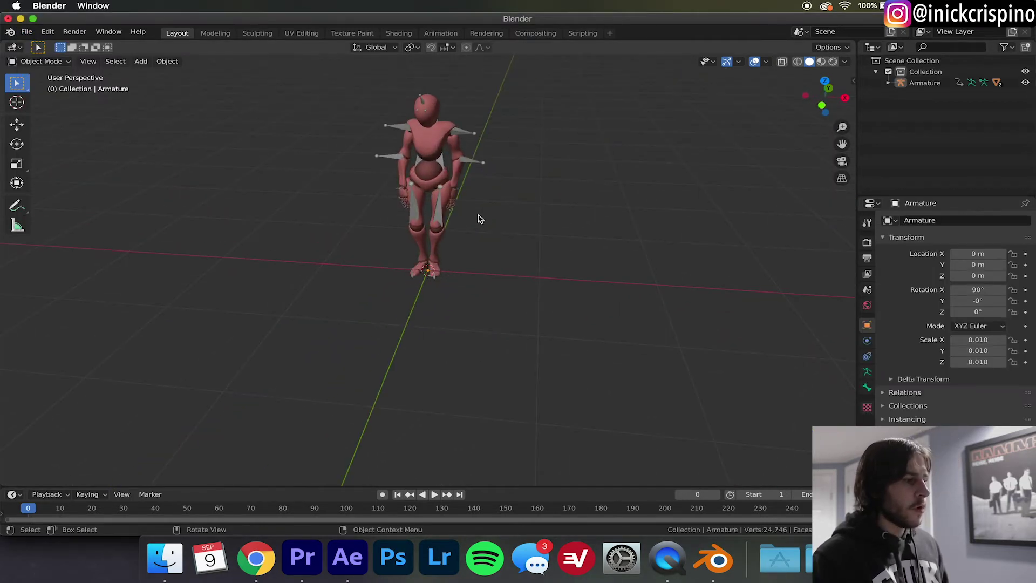
Rename 'untitled folder' in ROBOT DANCE TUTORIAL to 'robo convert'
{"action": "left_click", "coordinate": [164, 558]}
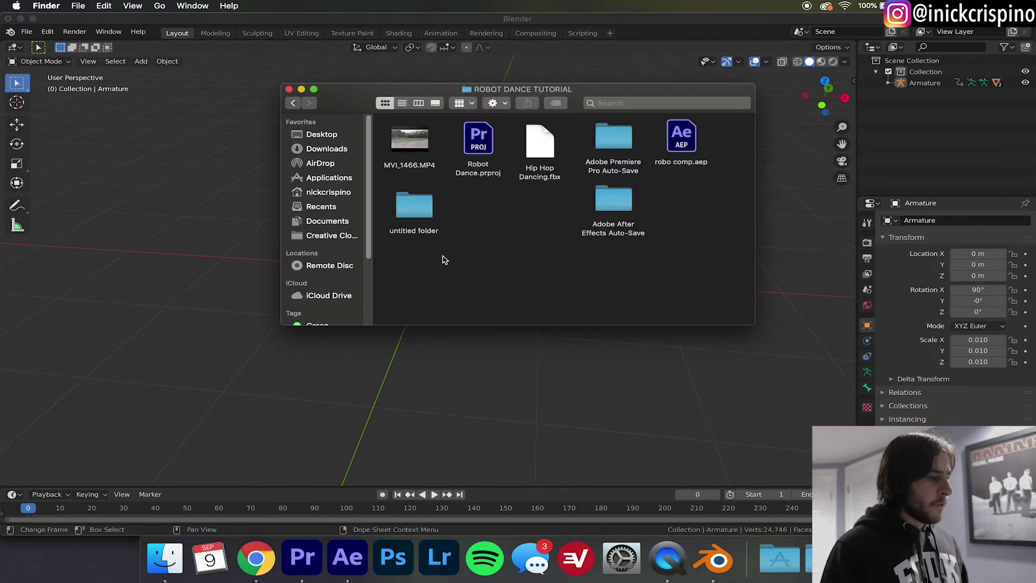
{"action": "left_click", "coordinate": [409, 232]}
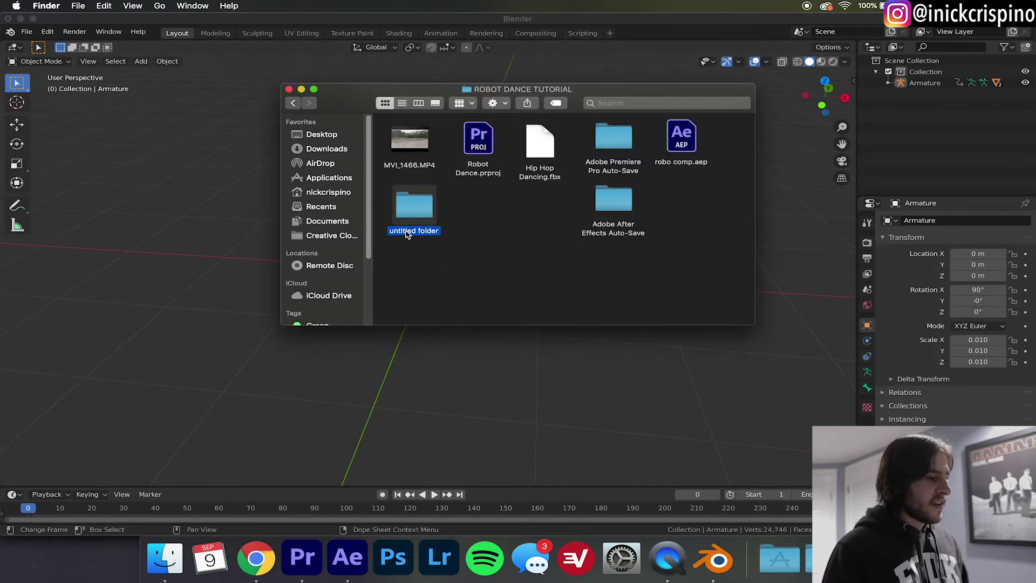
{"action": "key", "text": "Return"}
{"action": "type", "text": "r"}
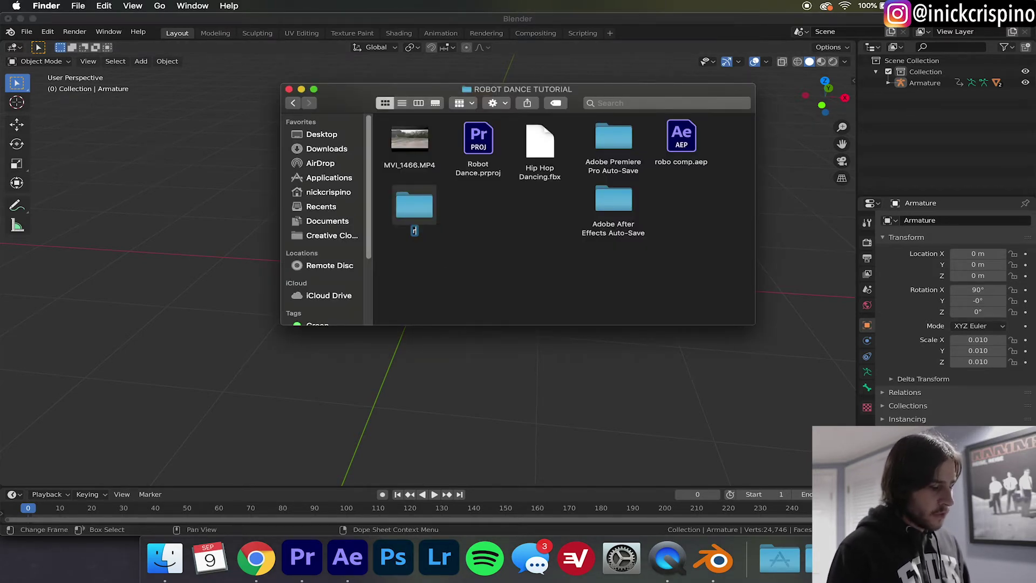
{"action": "type", "text": "obo convert"}
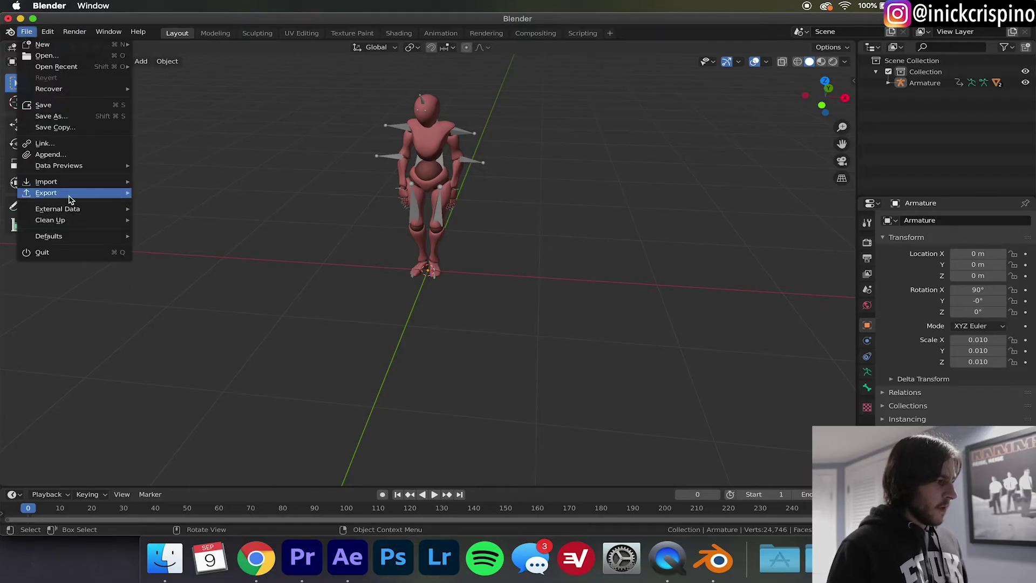
Export the animation as Wavefront OBJ with Animation ticked, one file per frame, into robo convert
{"action": "mouse_move", "coordinate": [70, 198]}
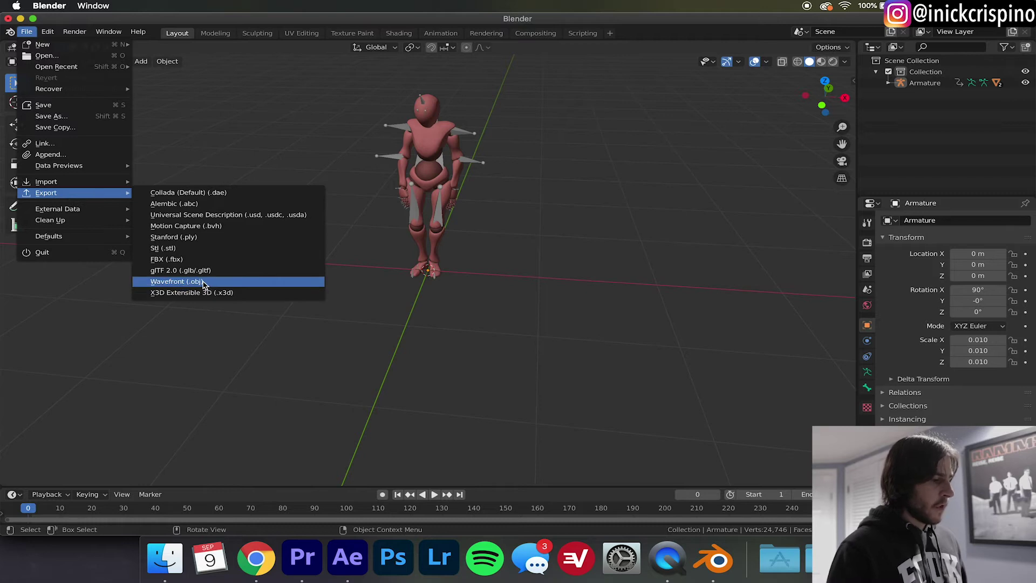
{"action": "left_click", "coordinate": [204, 283]}
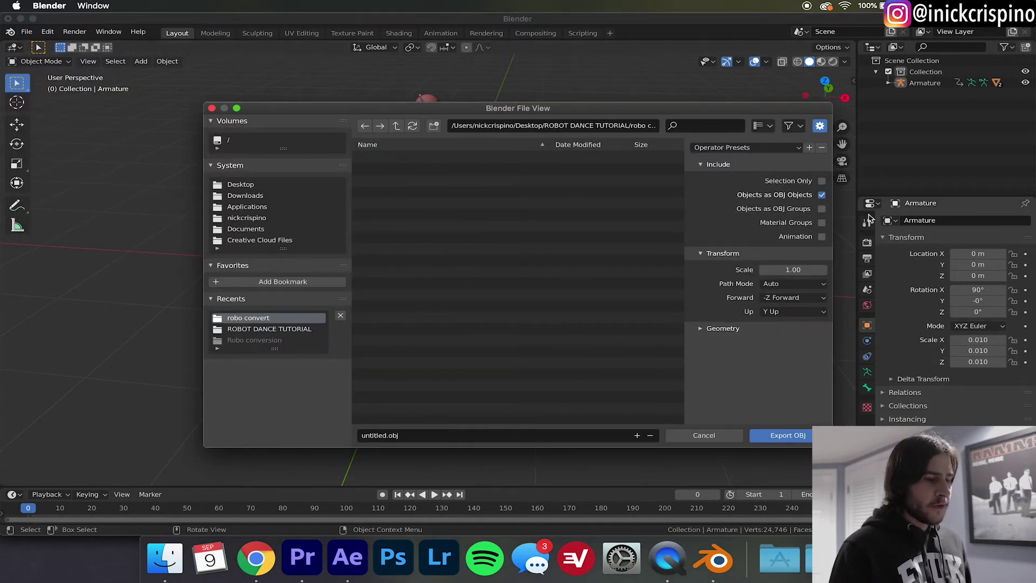
{"action": "left_click", "coordinate": [822, 237]}
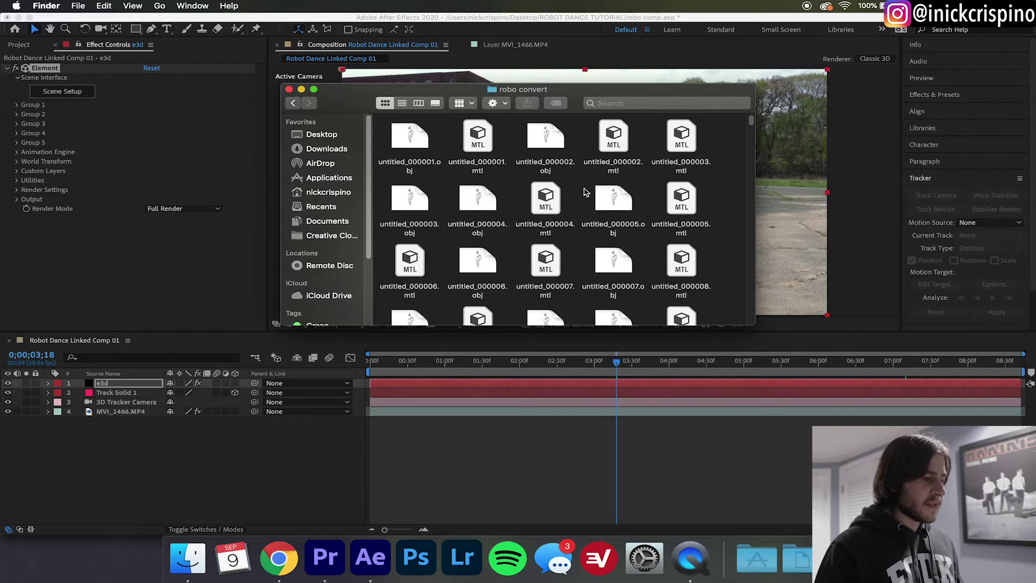
Scroll robo convert to confirm frames run to untitled_000250, then return to After Effects
{"action": "scroll", "coordinate": [581, 202], "scroll_direction": "down", "scroll_amount": 5}
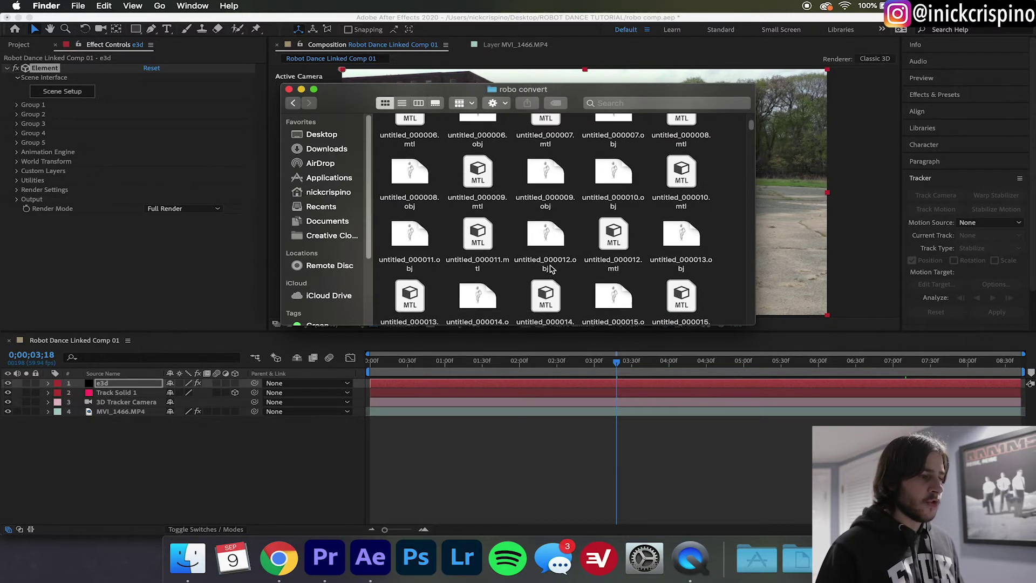
{"action": "scroll", "coordinate": [551, 270], "scroll_direction": "down", "scroll_amount": 5}
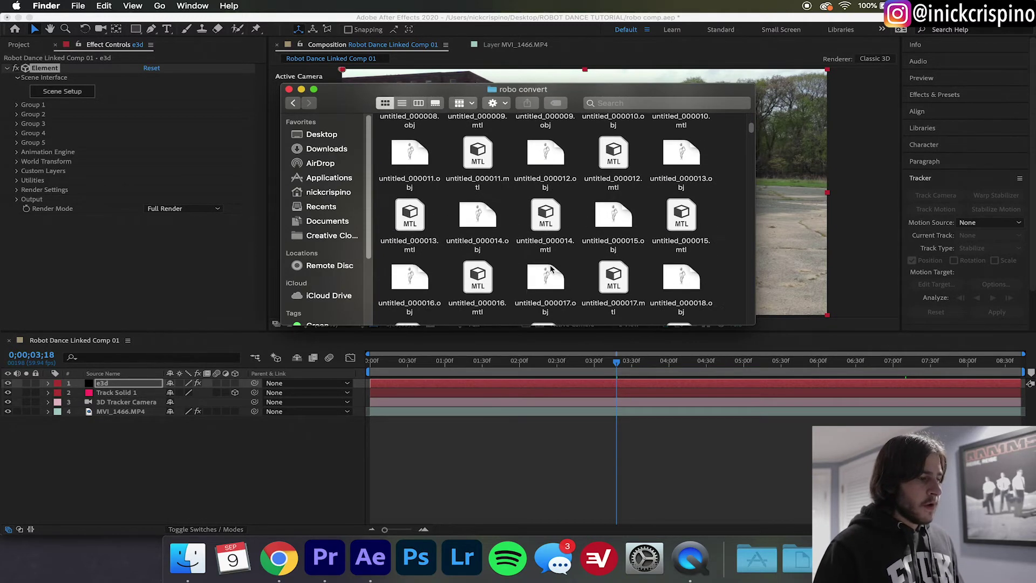
{"action": "scroll", "coordinate": [550, 270], "scroll_direction": "down", "scroll_amount": 10}
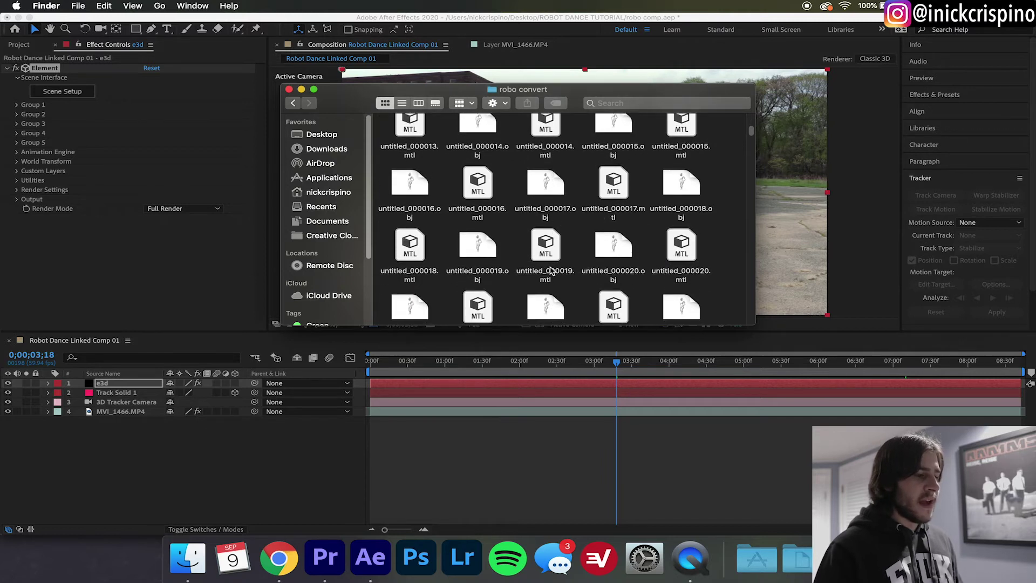
{"action": "scroll", "coordinate": [547, 310], "scroll_direction": "down", "scroll_amount": 20}
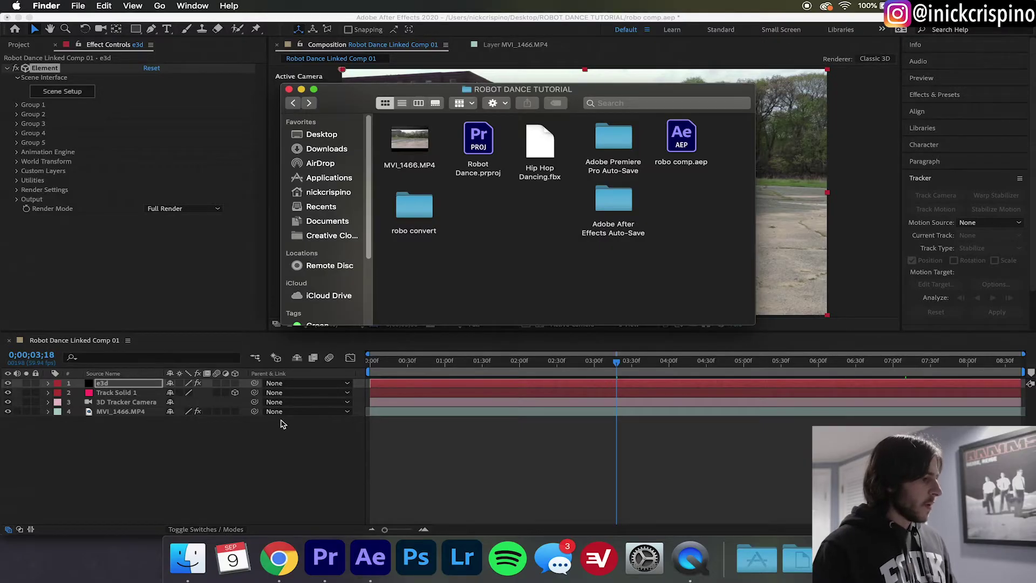
{"action": "left_click", "coordinate": [179, 477]}
In e3d's Scene Setup, import untitled_000001.obj from robo convert as a 3D sequence
{"action": "left_click", "coordinate": [91, 384]}
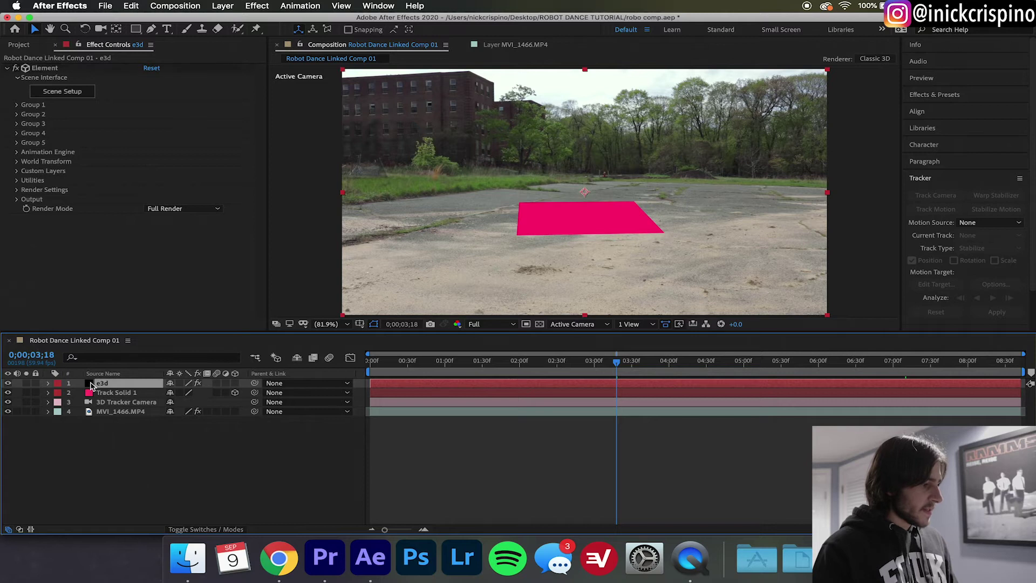
{"action": "left_click", "coordinate": [67, 92]}
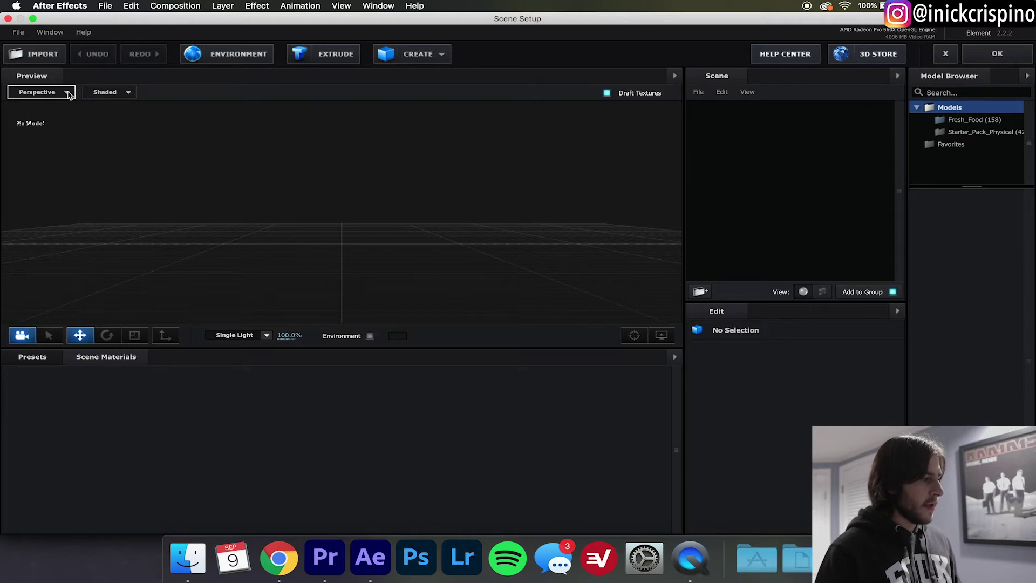
{"action": "left_click", "coordinate": [18, 32]}
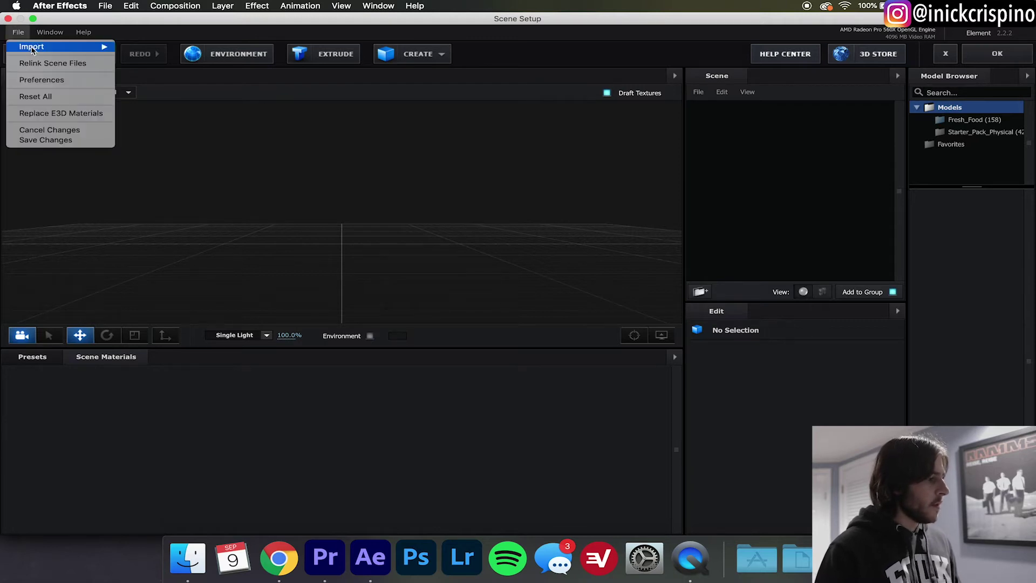
{"action": "mouse_move", "coordinate": [33, 48]}
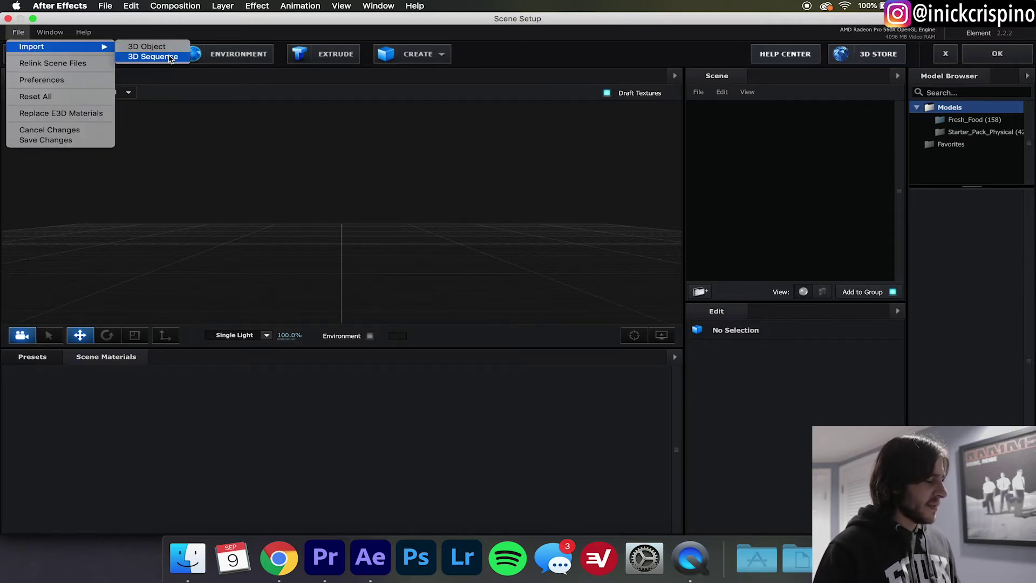
{"action": "left_click", "coordinate": [152, 57]}
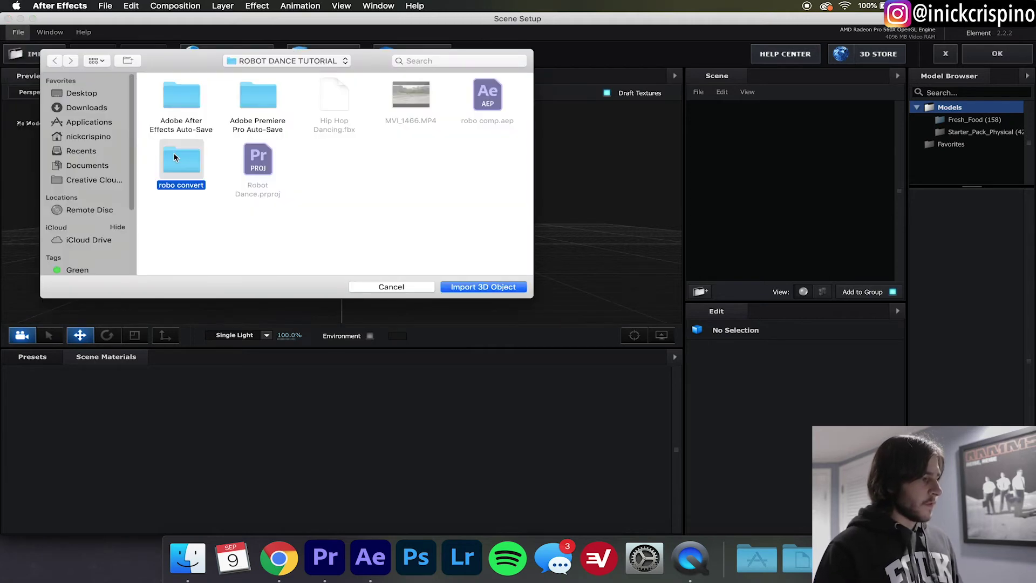
{"action": "double_click", "coordinate": [178, 160]}
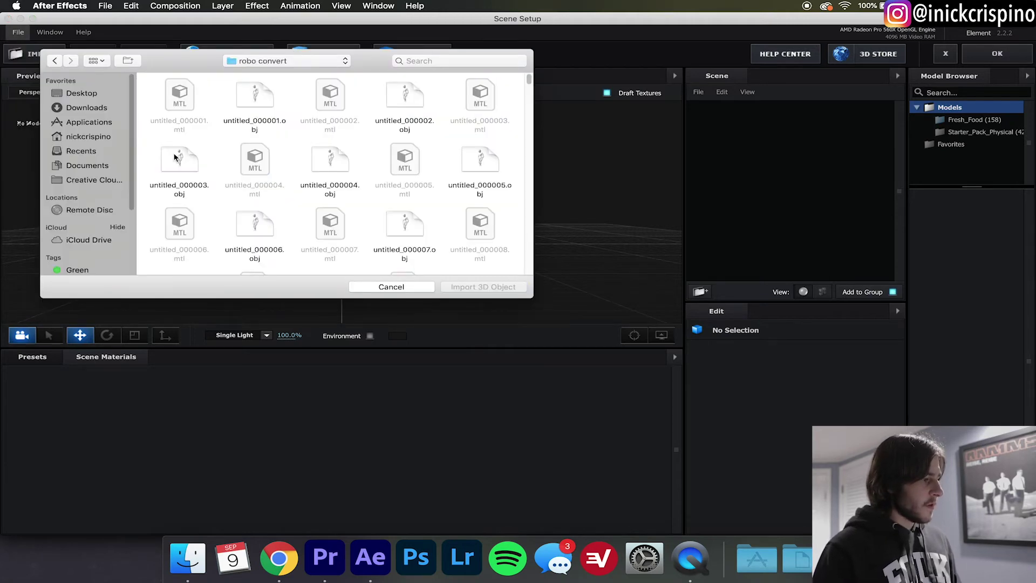
{"action": "left_click", "coordinate": [267, 100]}
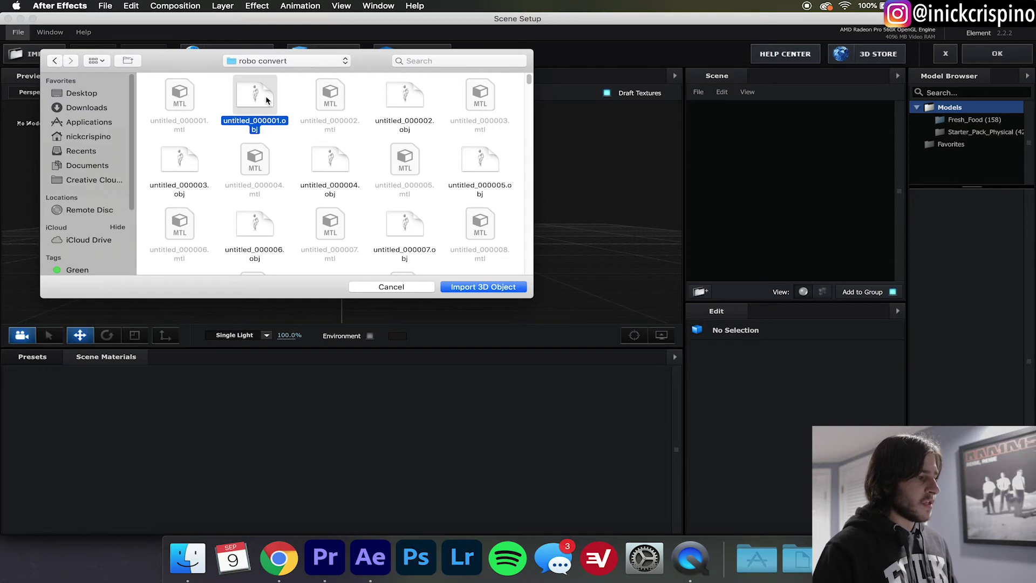
Import the robot OBJ sequence with Force Alignment Bottom and enable Normalize Size so it shows
{"action": "left_click", "coordinate": [485, 287]}
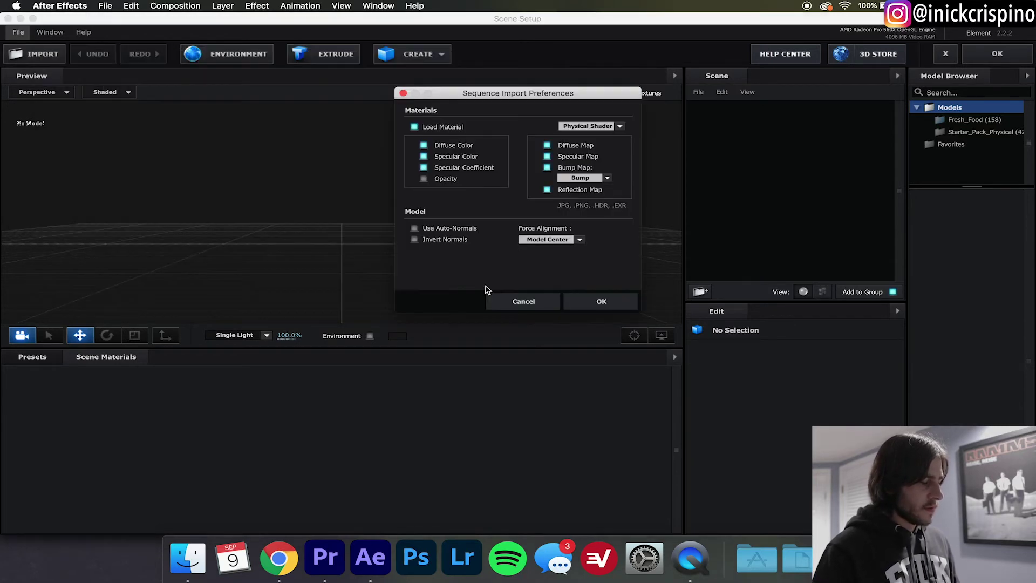
{"action": "left_click", "coordinate": [573, 240]}
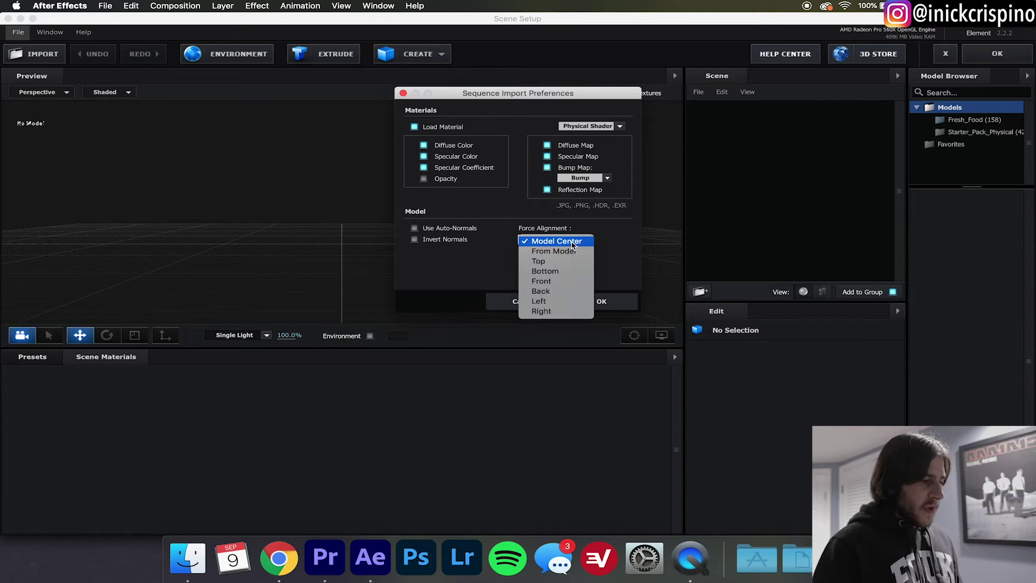
{"action": "left_click", "coordinate": [562, 272]}
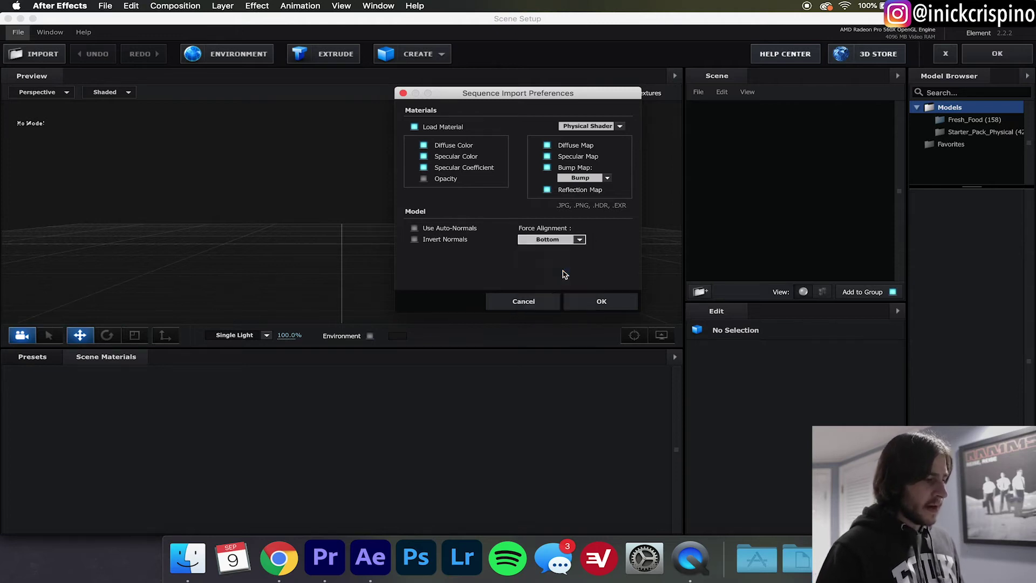
{"action": "left_click", "coordinate": [592, 306]}
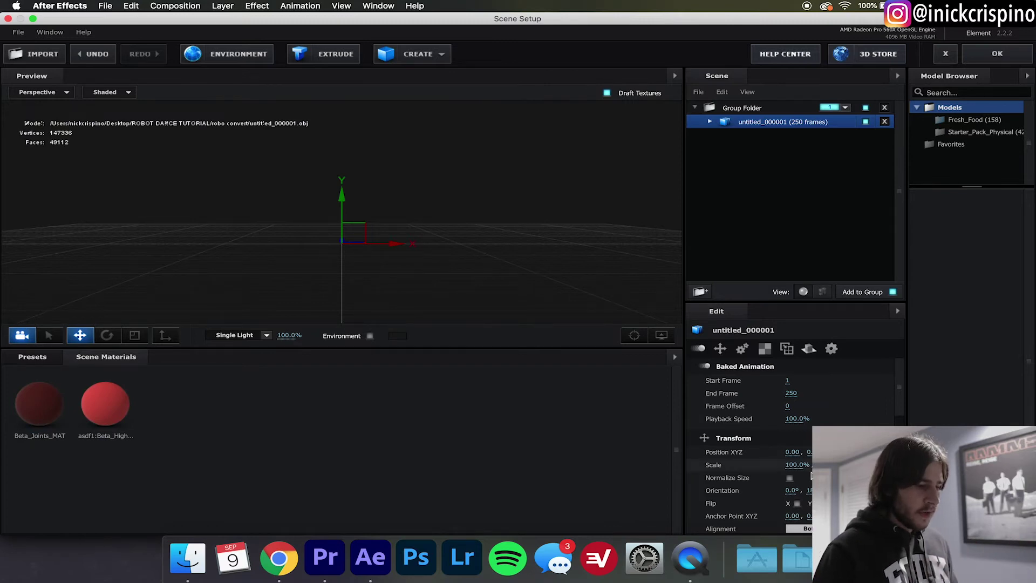
{"action": "left_click", "coordinate": [791, 479]}
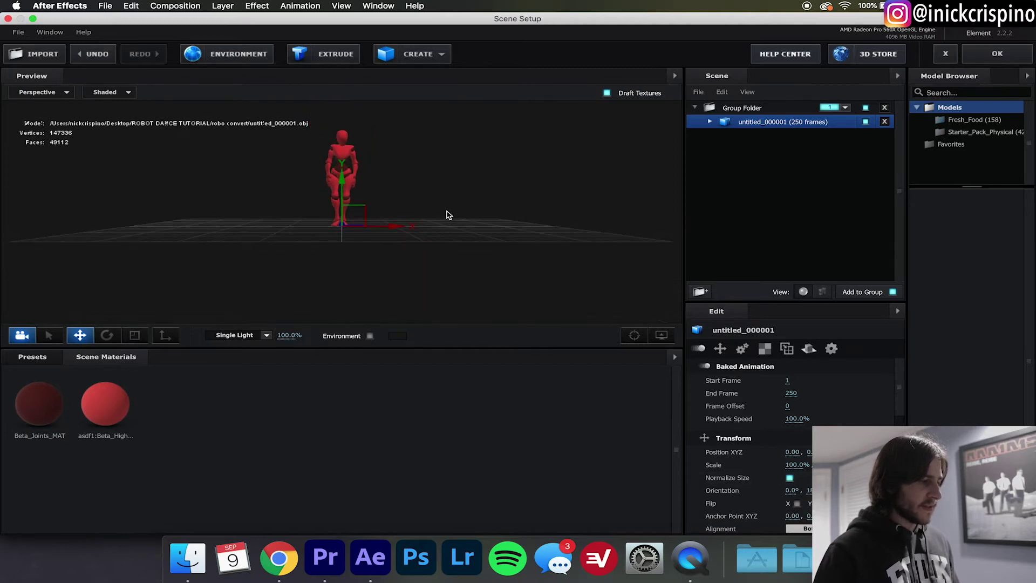
Add a plane primitive beneath the robot and scale it to 1000% as a floor
{"action": "left_click", "coordinate": [429, 53]}
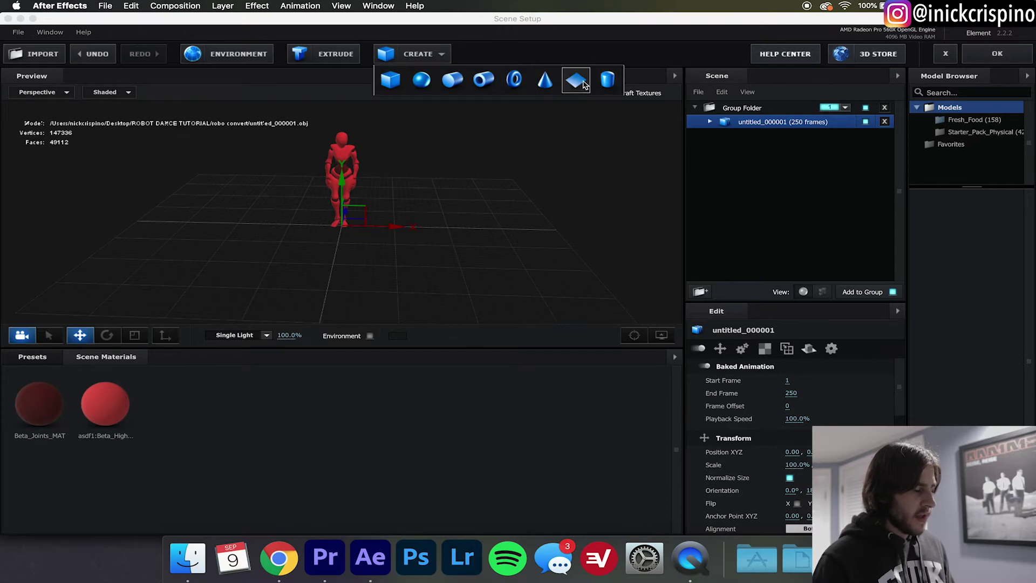
{"action": "left_click", "coordinate": [585, 85]}
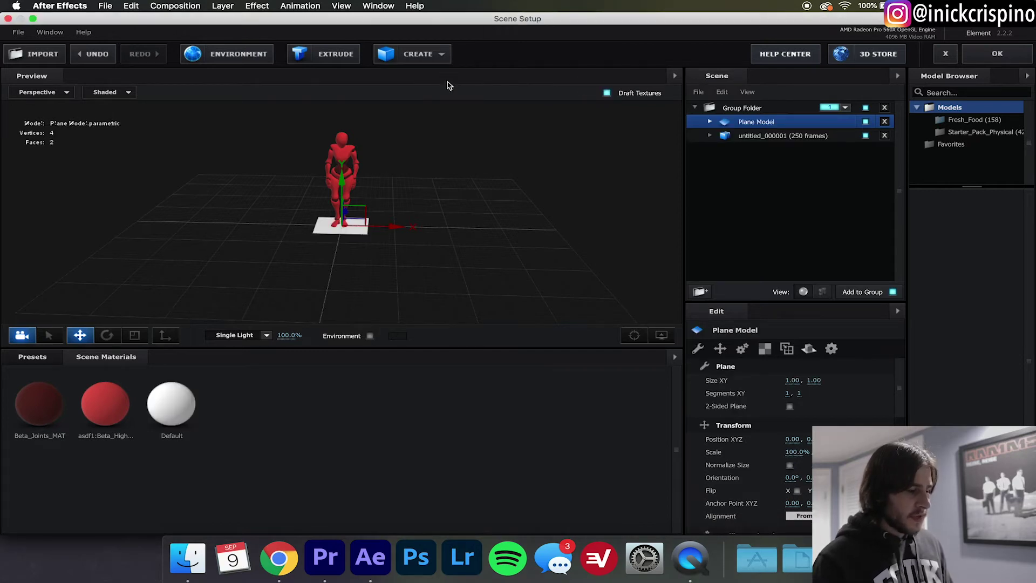
{"action": "left_click", "coordinate": [797, 453]}
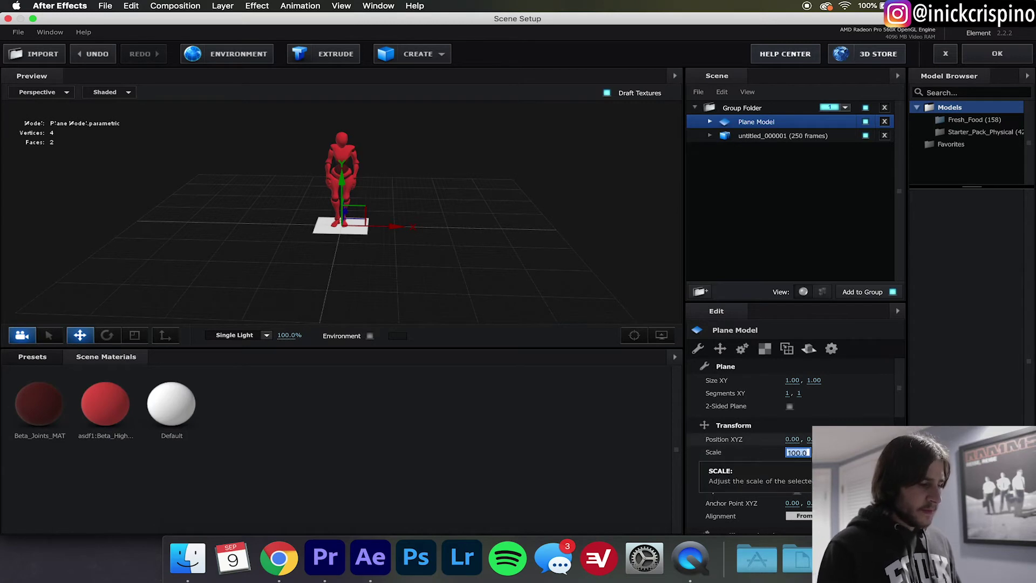
{"action": "type", "text": "1"}
{"action": "key", "text": "Return"}
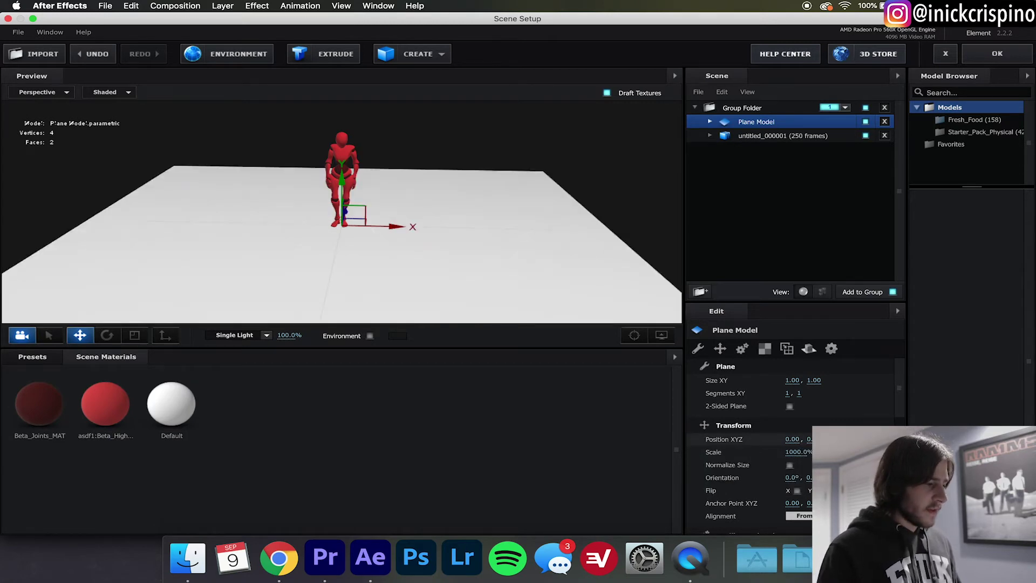
{"action": "left_click", "coordinate": [32, 357]}
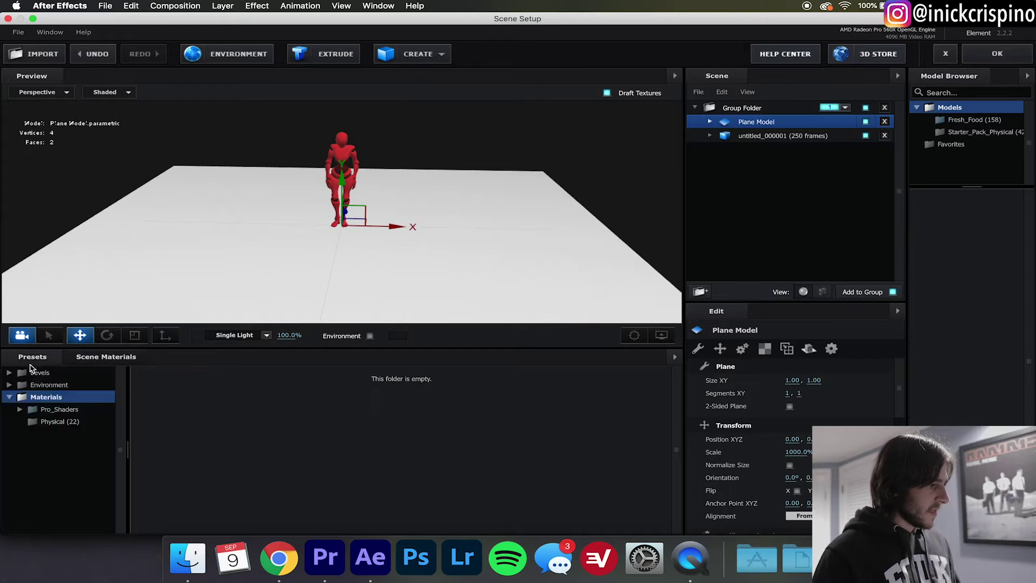
Drag the Pro_Shaders Physical Matte_Shadow material onto the Plane Model and apply the scene
{"action": "double_click", "coordinate": [57, 412]}
{"action": "double_click", "coordinate": [54, 412]}
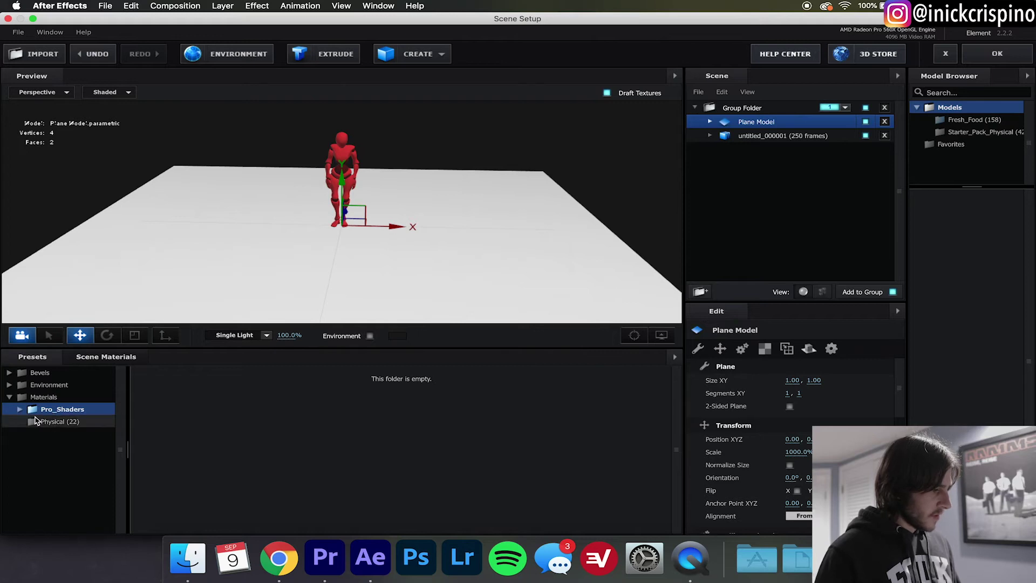
{"action": "left_click", "coordinate": [46, 424]}
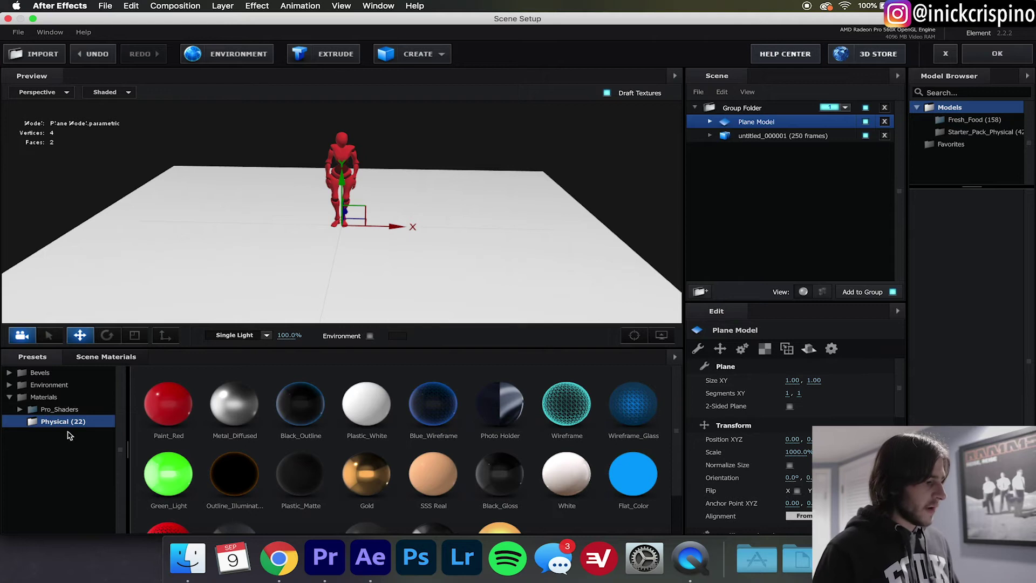
{"action": "scroll", "coordinate": [497, 435], "scroll_direction": "down", "scroll_amount": 1}
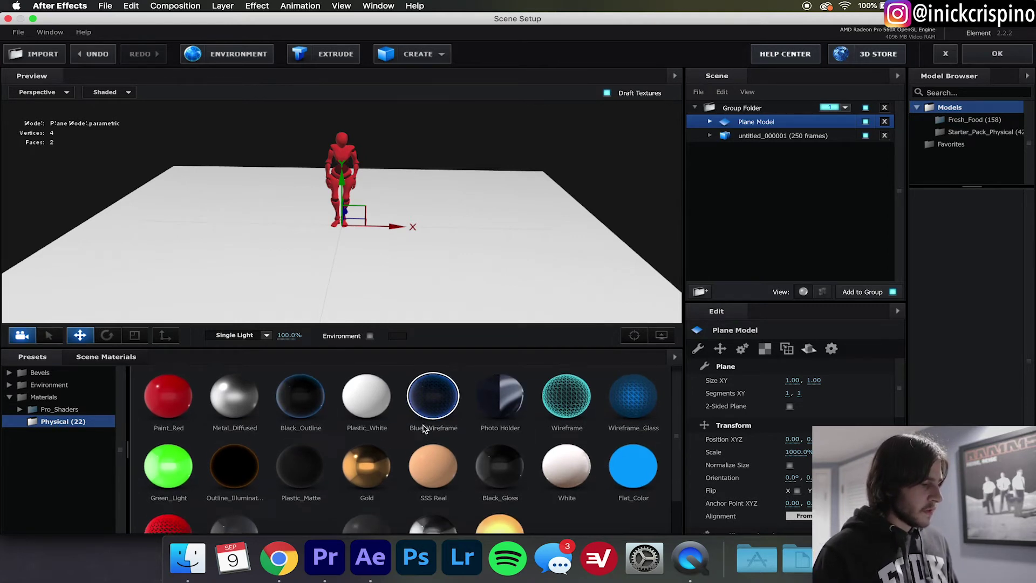
{"action": "scroll", "coordinate": [416, 431], "scroll_direction": "down", "scroll_amount": 3}
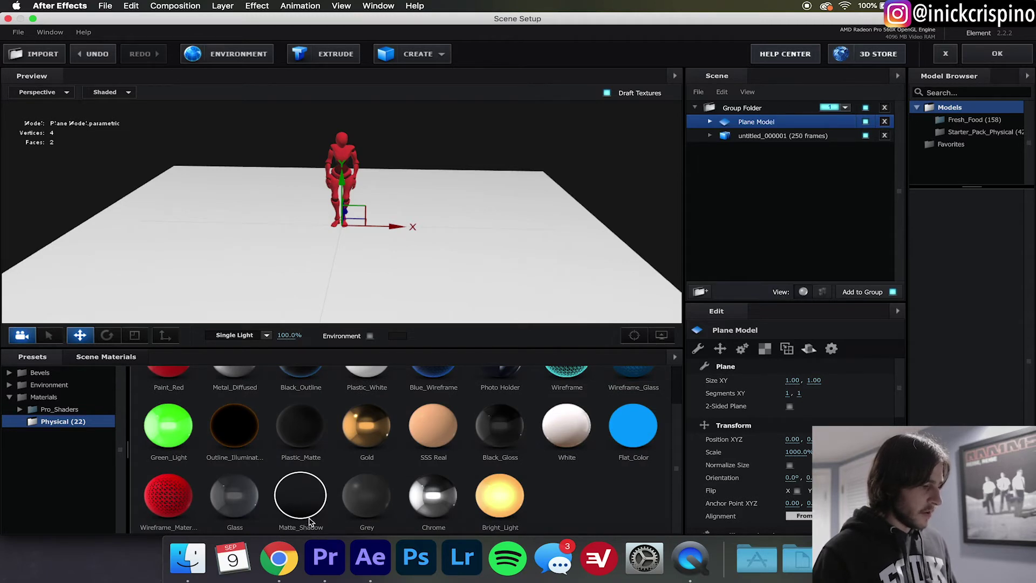
{"action": "left_click_drag", "start_coordinate": [302, 505], "coordinate": [258, 260]}
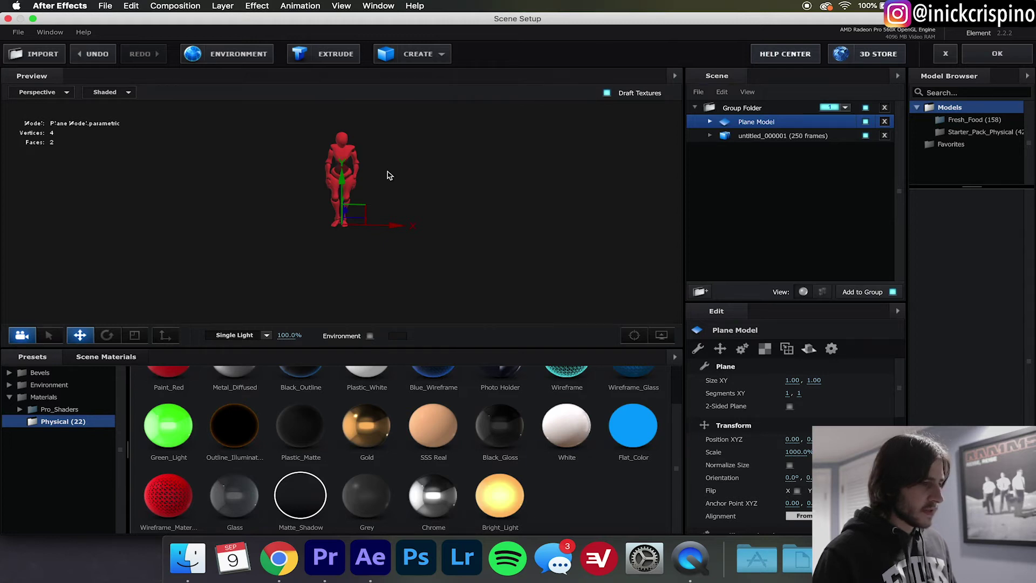
{"action": "left_click", "coordinate": [990, 52]}
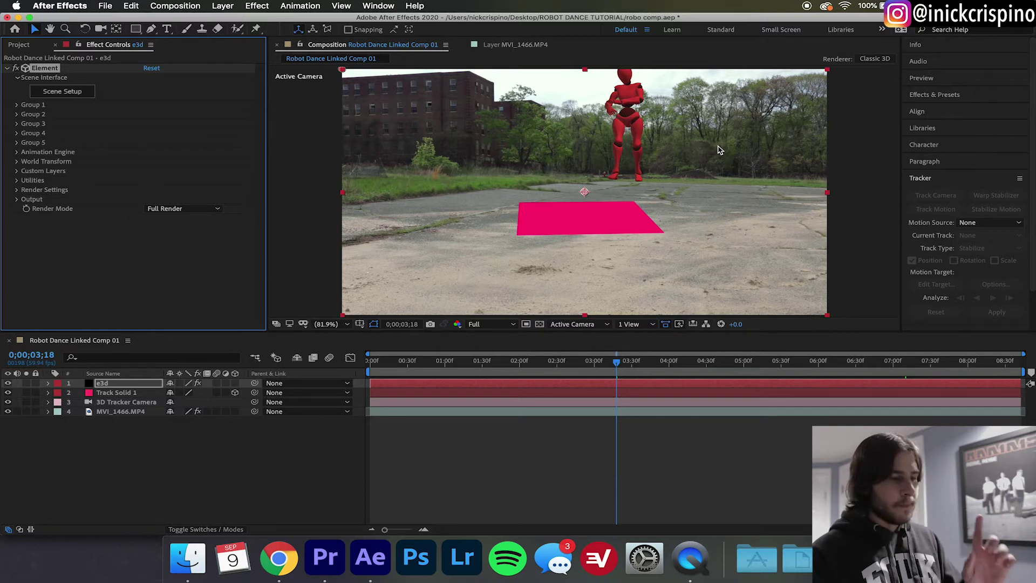
Create a Group 1 Null through Group 1 > Group Utilities > Create Group Null
{"action": "left_click", "coordinate": [16, 105]}
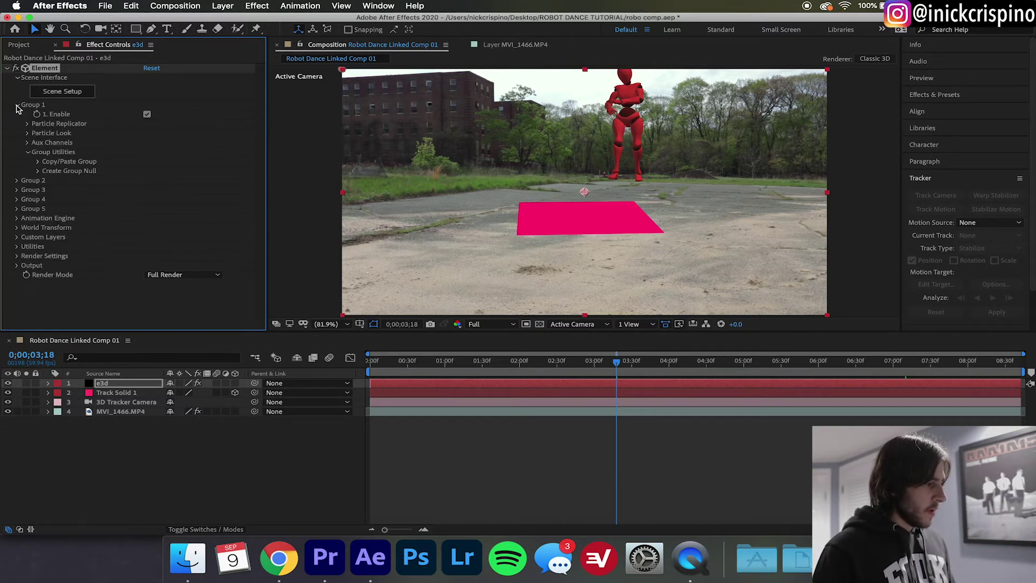
{"action": "left_click", "coordinate": [38, 171]}
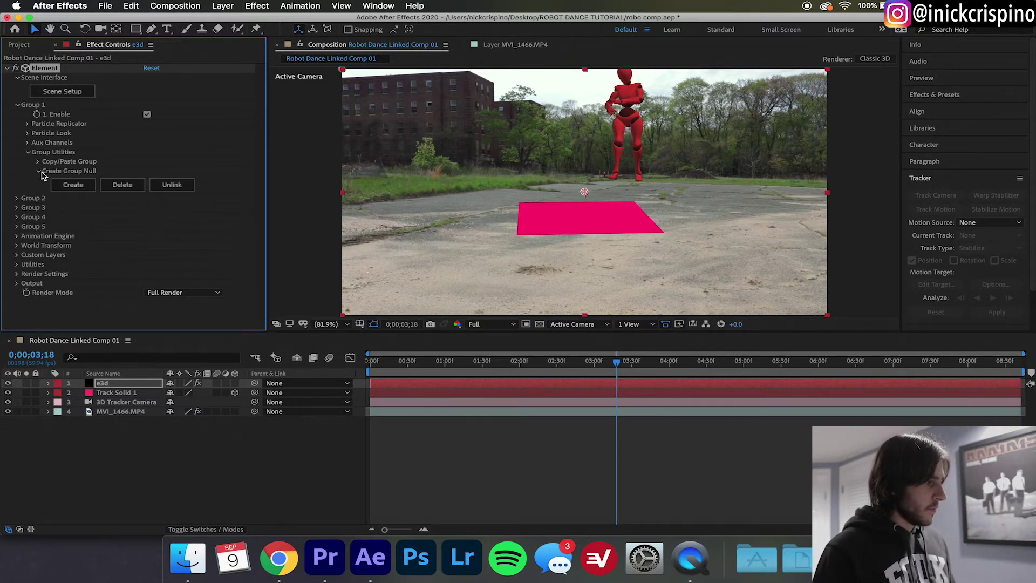
{"action": "left_click", "coordinate": [71, 186]}
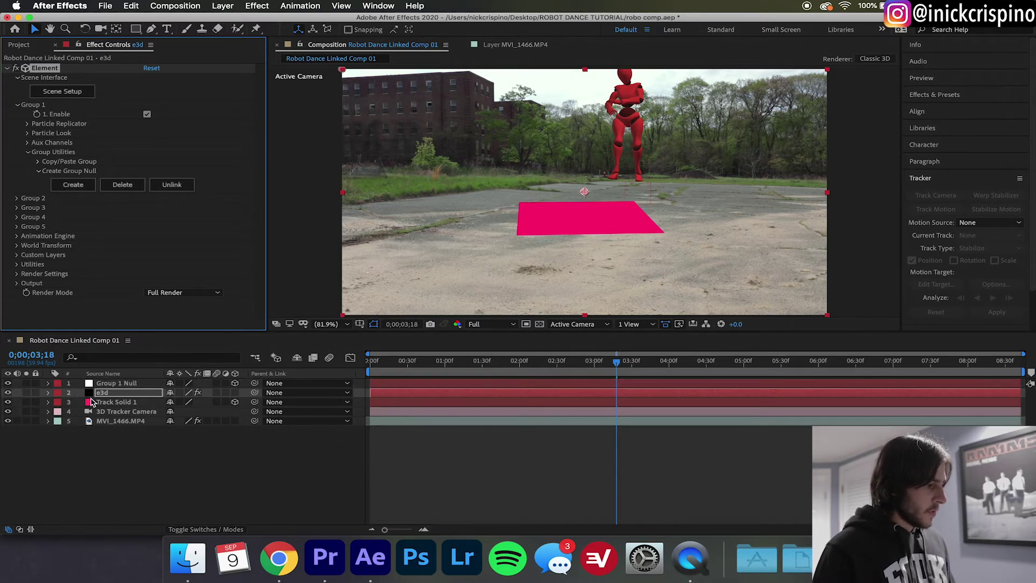
{"action": "left_click", "coordinate": [88, 402]}
{"action": "left_click", "coordinate": [48, 403]}
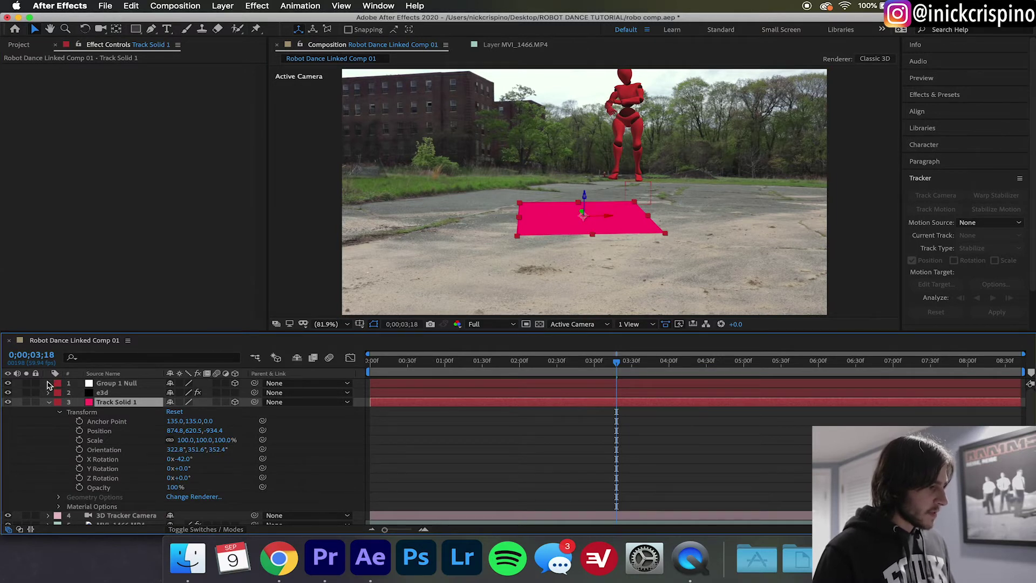
Paste Track Solid 1's Position onto Group 1 Null's Position
{"action": "left_click", "coordinate": [49, 383]}
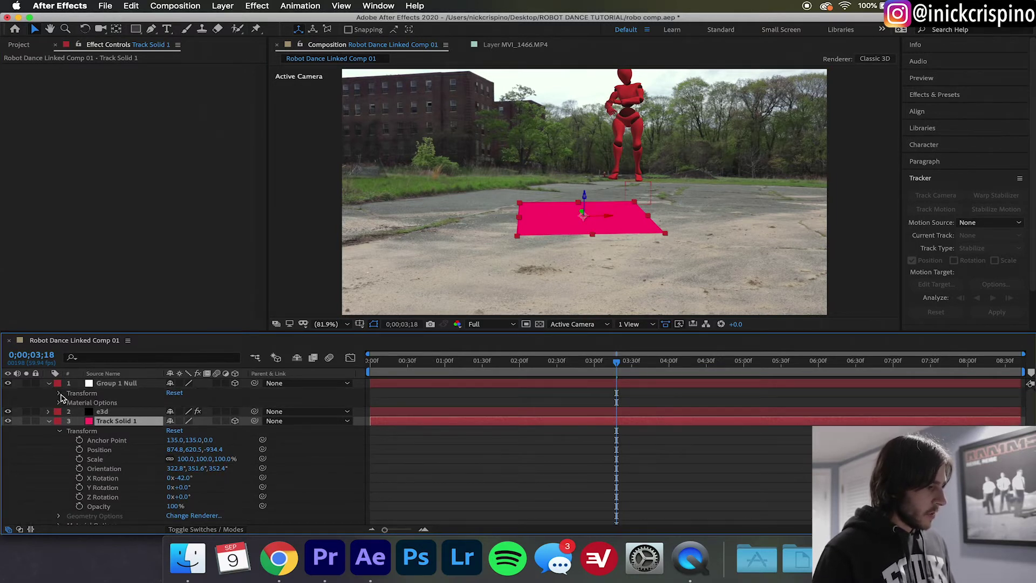
{"action": "left_click", "coordinate": [59, 394]}
{"action": "scroll", "coordinate": [61, 397], "scroll_direction": "down", "scroll_amount": 5}
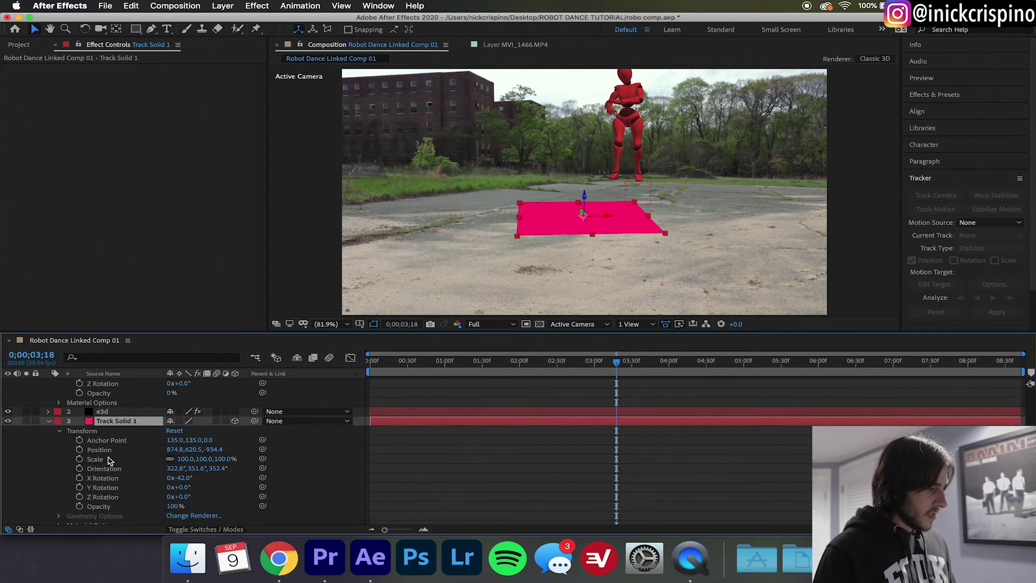
{"action": "left_click", "coordinate": [106, 452]}
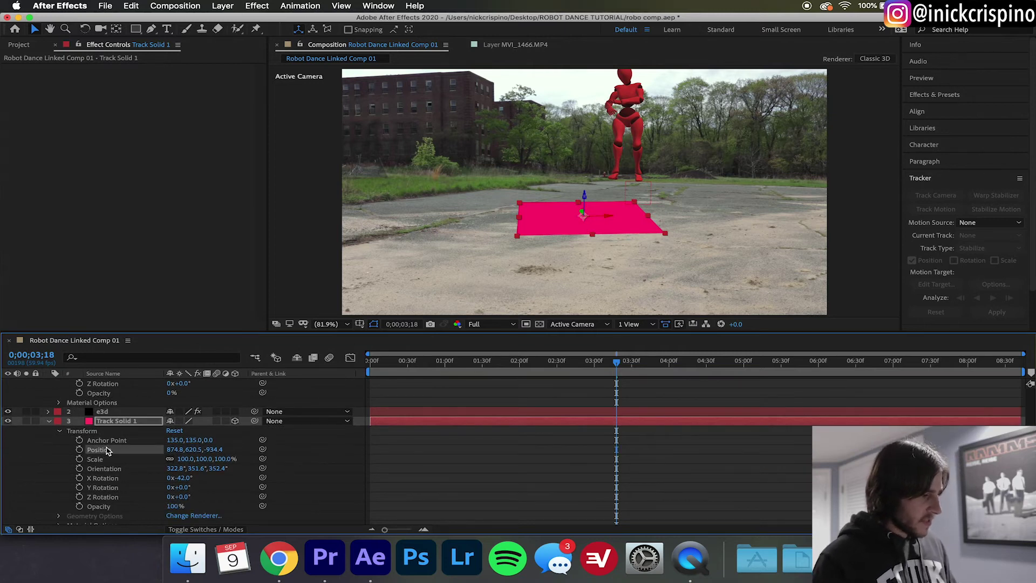
{"action": "scroll", "coordinate": [108, 451], "scroll_direction": "up", "scroll_amount": 5}
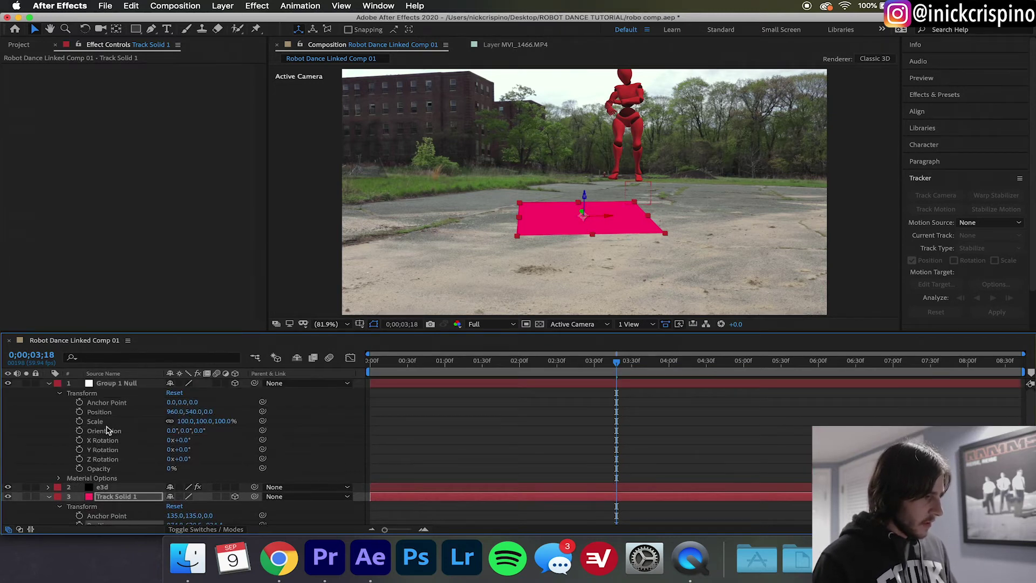
{"action": "left_click", "coordinate": [104, 414]}
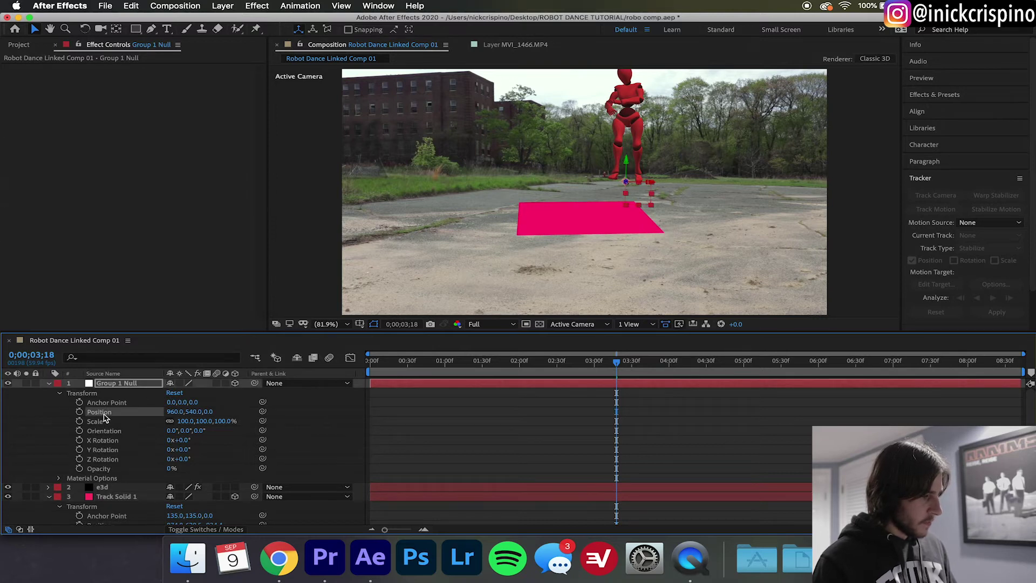
{"action": "key", "text": "super+v"}
Copy Track Solid 1's Orientation and -42° X Rotation onto Group 1 Null
{"action": "scroll", "coordinate": [104, 418], "scroll_direction": "down", "scroll_amount": 5}
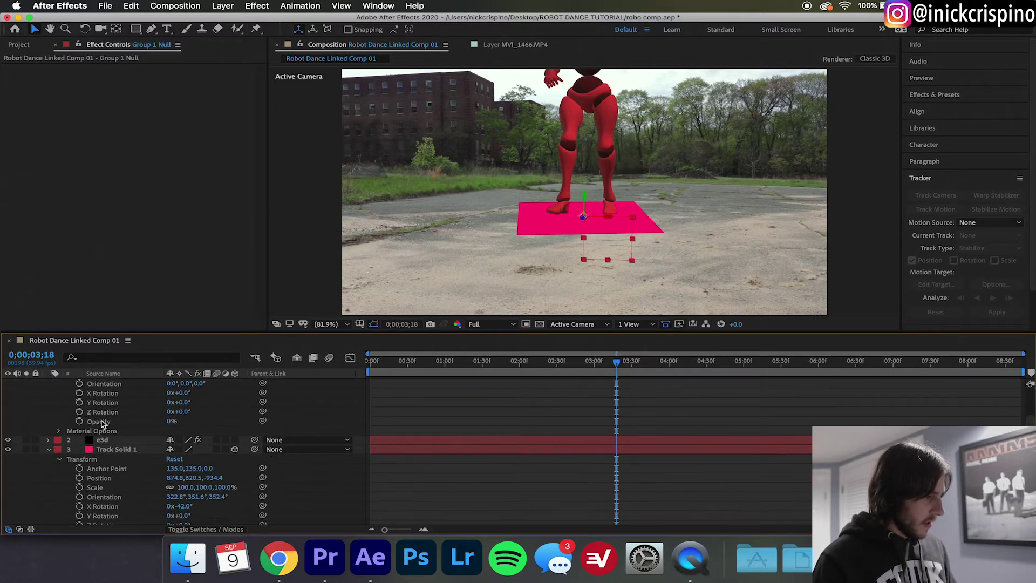
{"action": "left_click", "coordinate": [105, 498]}
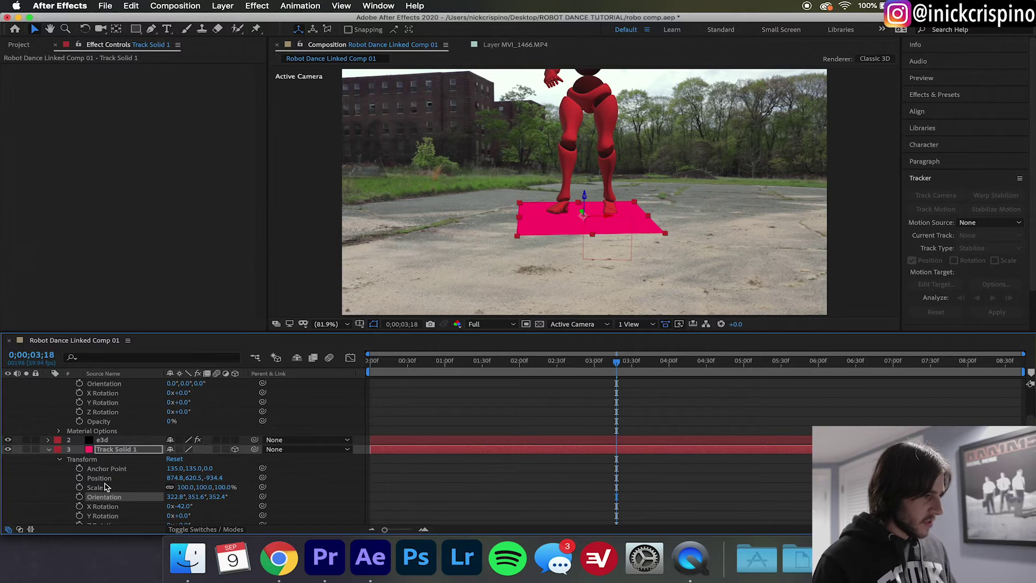
{"action": "scroll", "coordinate": [106, 487], "scroll_direction": "up", "scroll_amount": 5}
{"action": "left_click", "coordinate": [105, 439]}
{"action": "key", "text": "ctrl+v"}
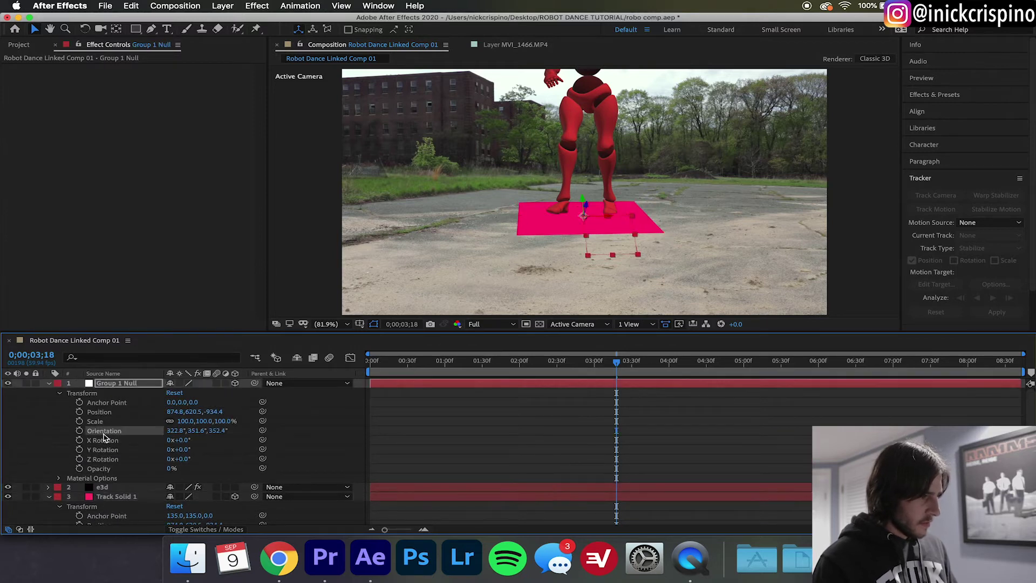
{"action": "scroll", "coordinate": [104, 436], "scroll_direction": "down", "scroll_amount": 10}
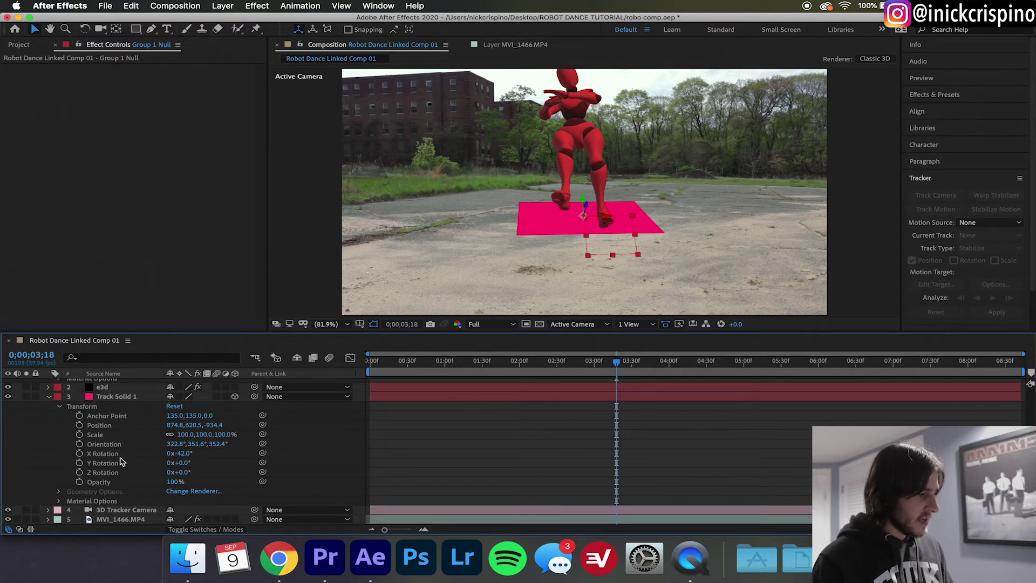
{"action": "left_click", "coordinate": [108, 455]}
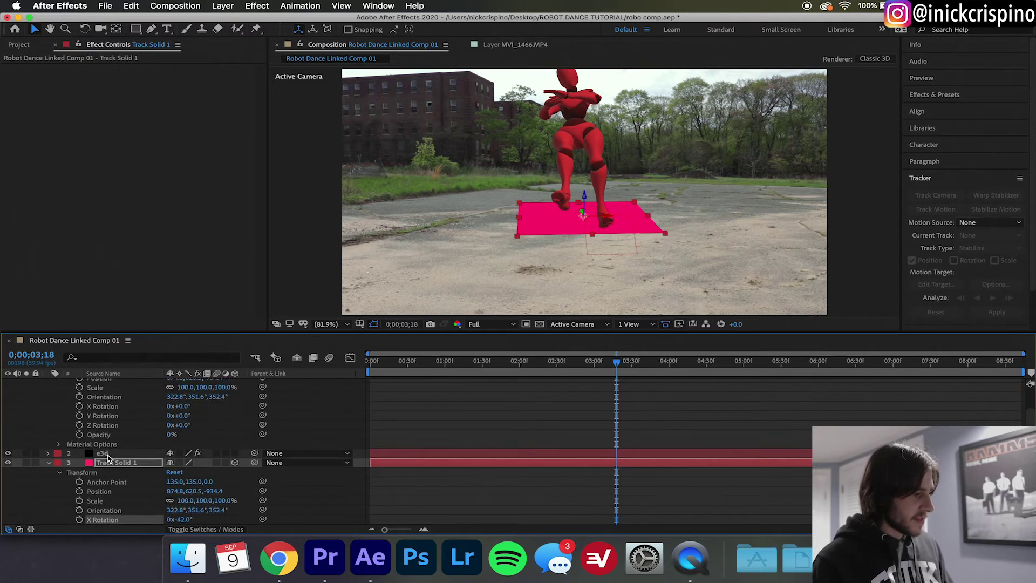
{"action": "left_click", "coordinate": [96, 406]}
{"action": "key", "text": "cmd+v"}
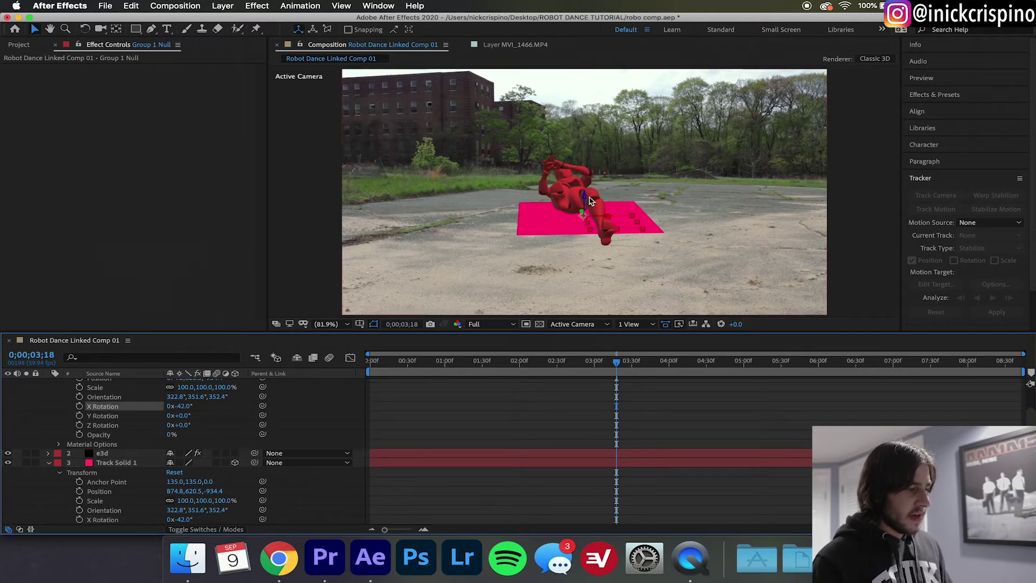
Set e3d's Particle X Rotation to 90° so the robot stands upright
{"action": "left_click", "coordinate": [103, 454]}
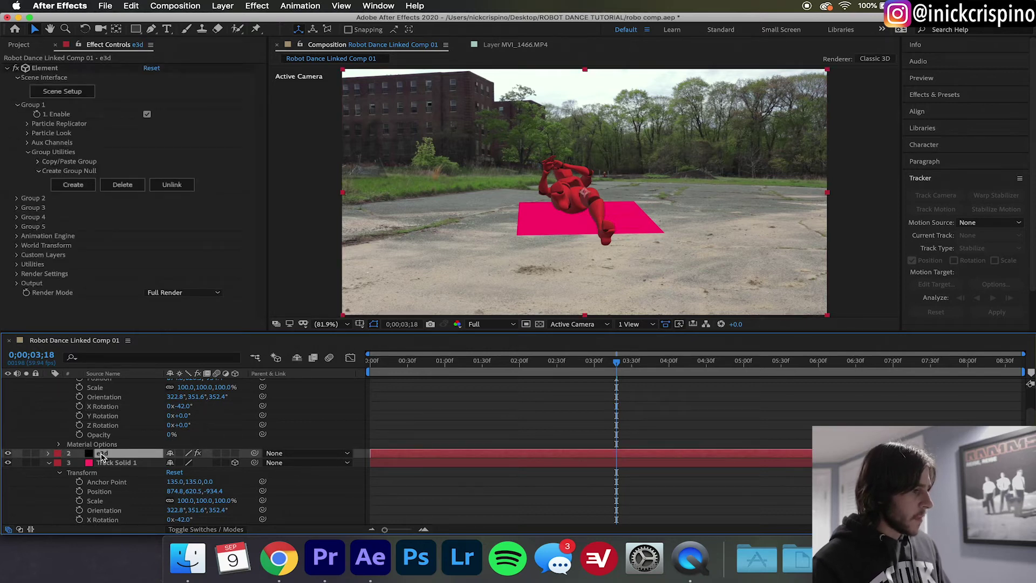
{"action": "left_click", "coordinate": [27, 134]}
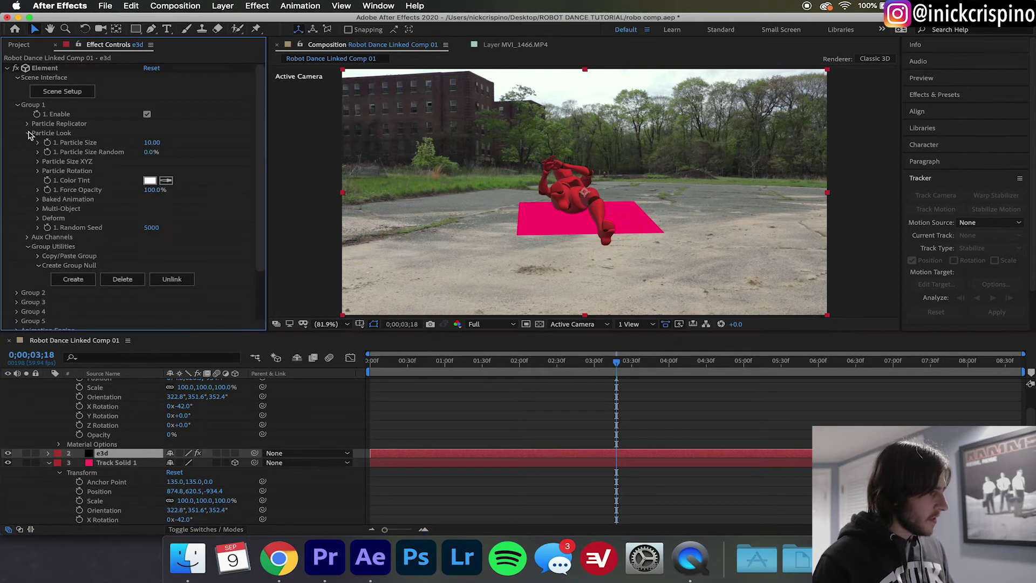
{"action": "left_click", "coordinate": [37, 171]}
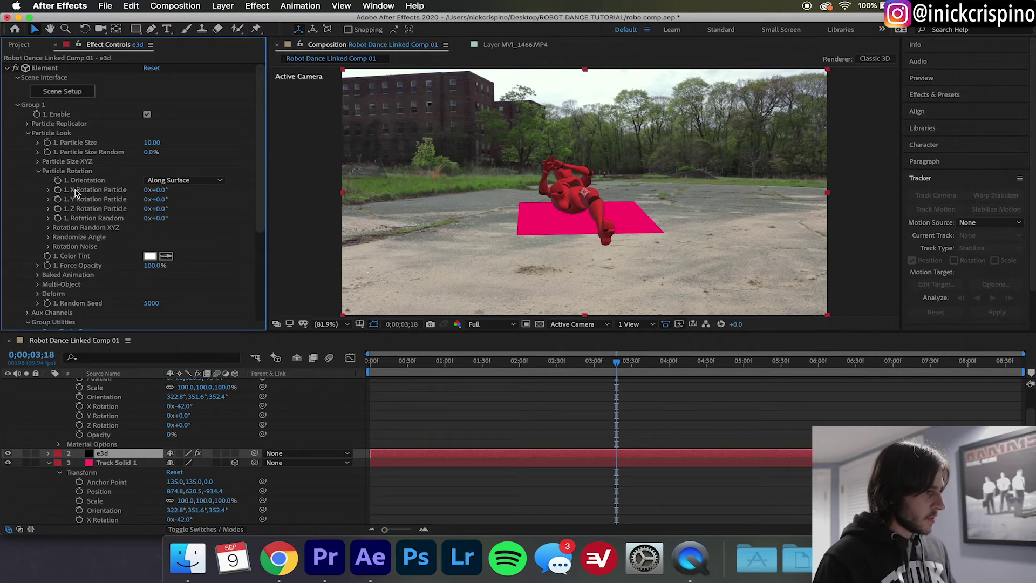
{"action": "left_click", "coordinate": [161, 190]}
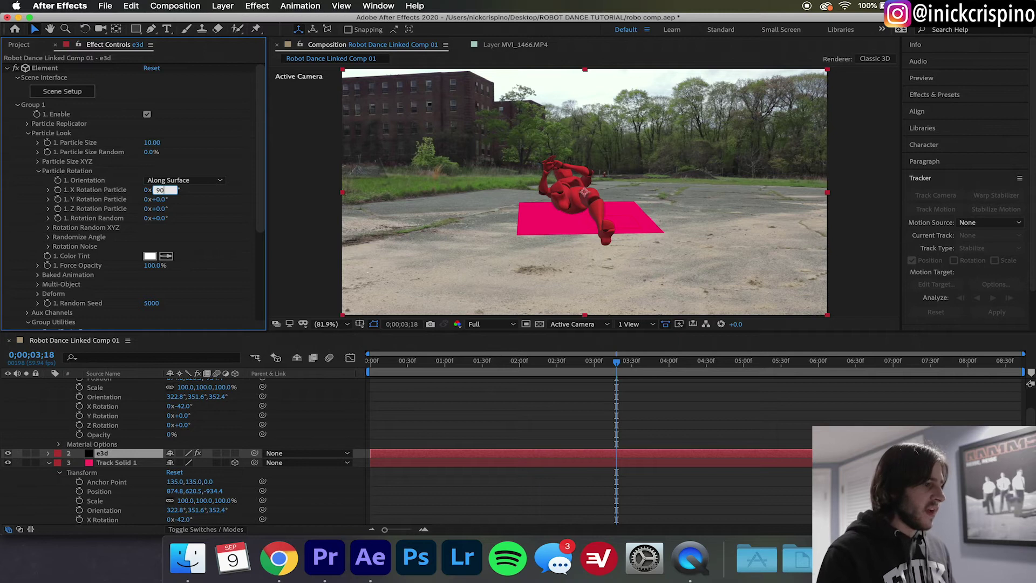
{"action": "key", "text": "Return"}
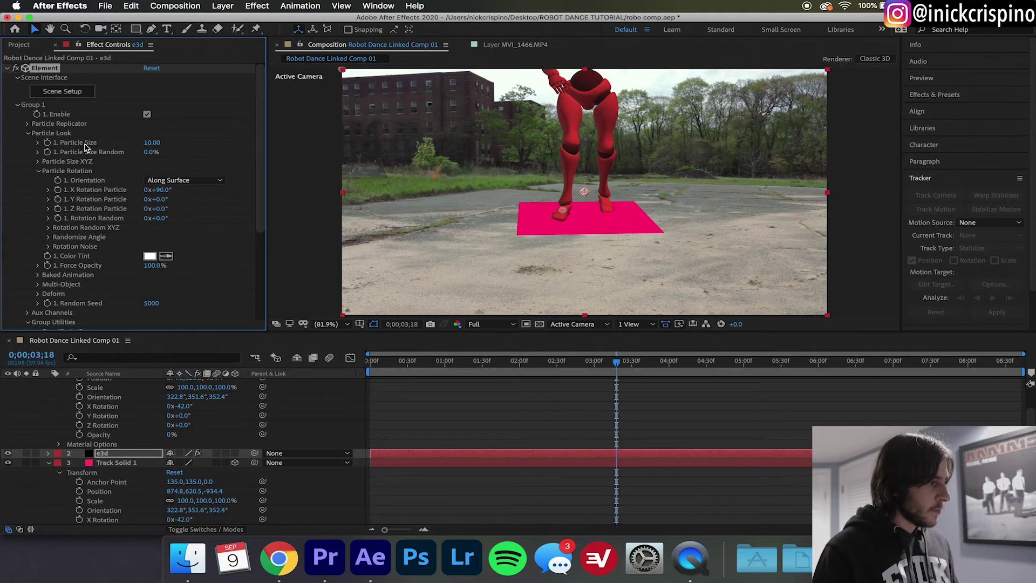
Shrink the Particle Size from 10 to 4, trying 7 and 4.5 along the way
{"action": "left_click", "coordinate": [161, 145]}
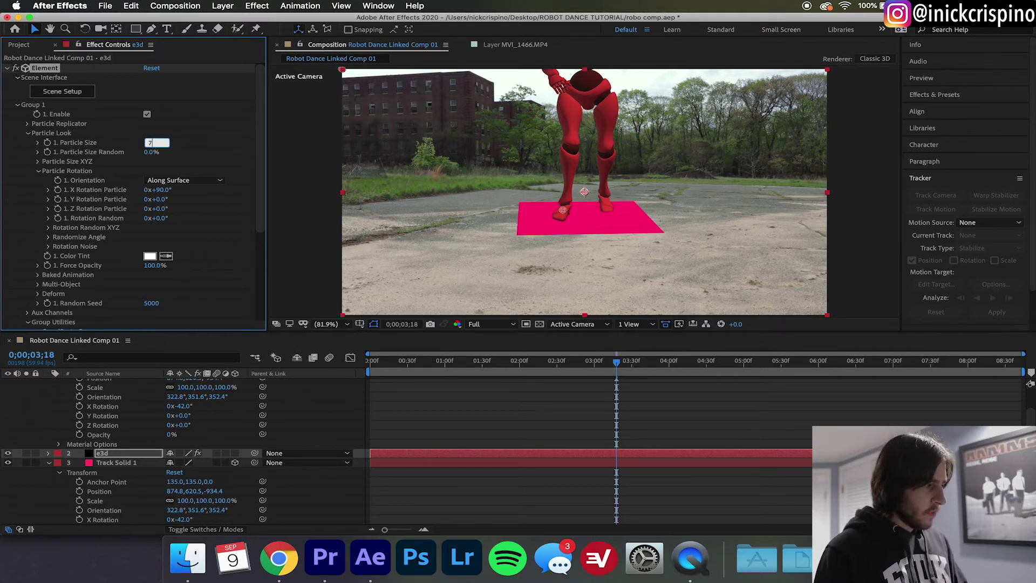
{"action": "key", "text": "Return"}
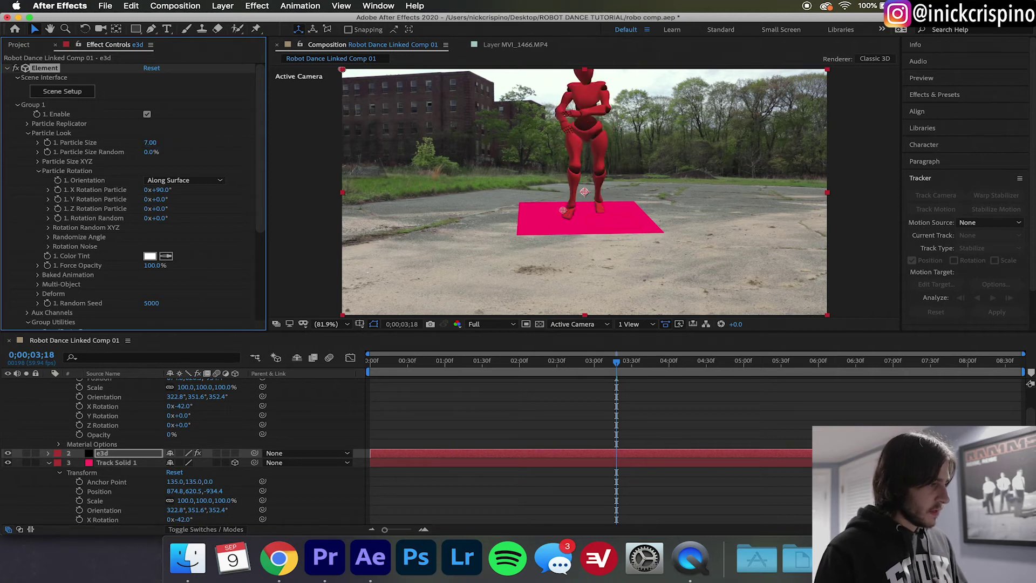
{"action": "left_click", "coordinate": [157, 144]}
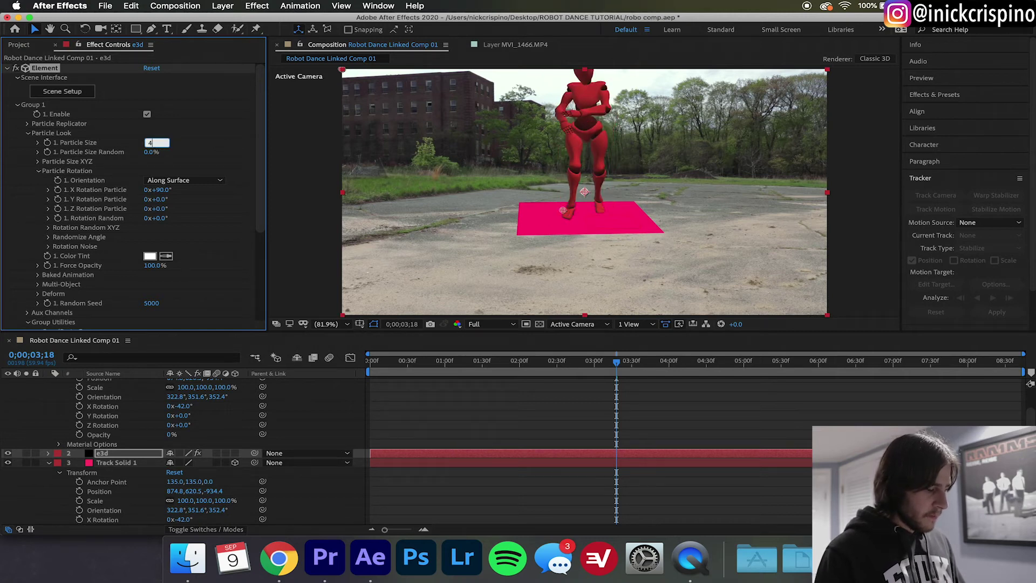
{"action": "key", "text": "Return"}
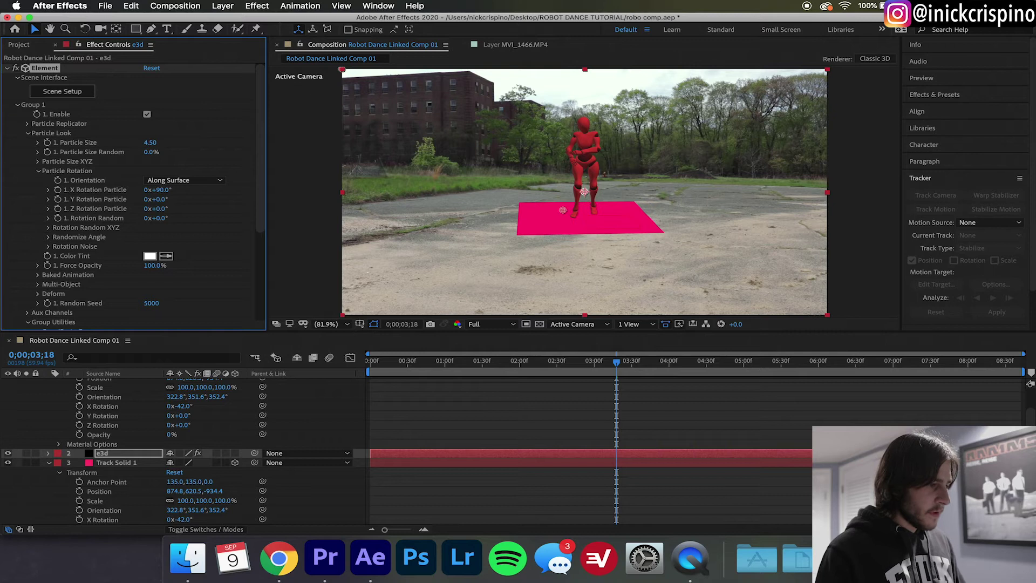
{"action": "left_click", "coordinate": [155, 143]}
{"action": "key", "text": "Return"}
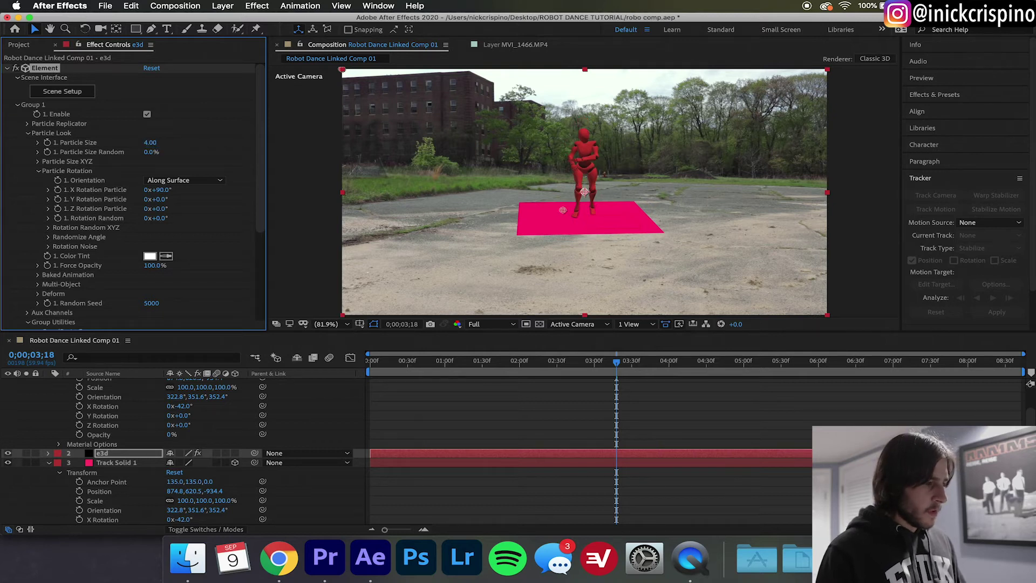
{"action": "left_click", "coordinate": [154, 143]}
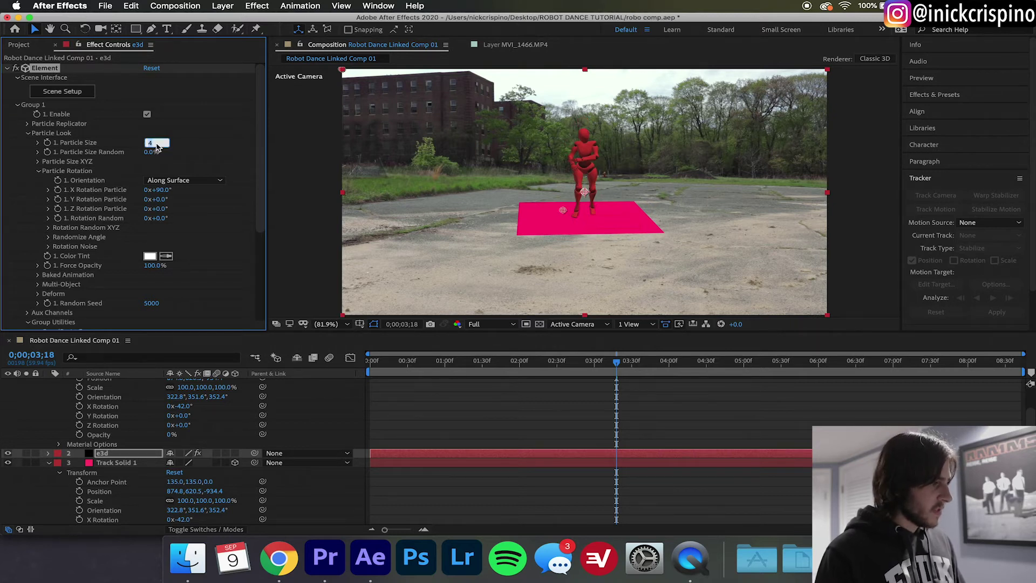
Enter Particle Size 4 and hide the pink Track Solid 1 layer
{"action": "type", "text": "4"}
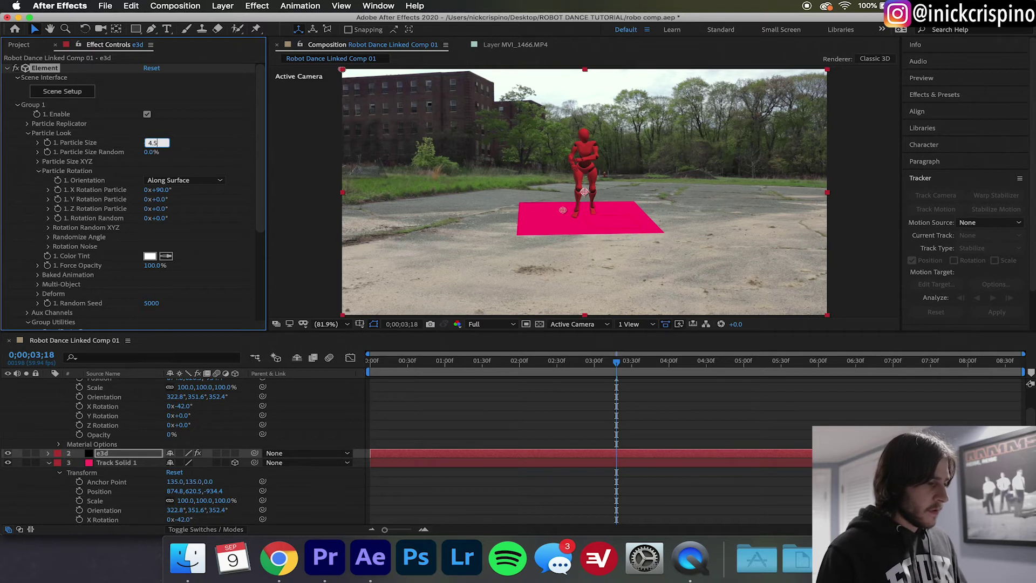
{"action": "key", "text": "Return"}
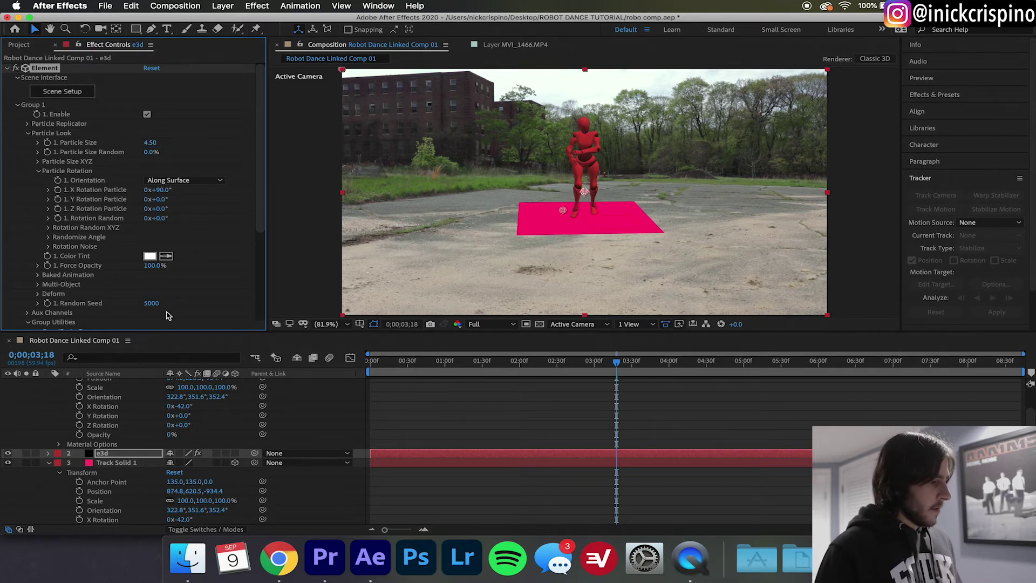
{"action": "left_click", "coordinate": [7, 462]}
Set X Rotation to -50° on both Group 1 Null and Track Solid 1
{"action": "scroll", "coordinate": [729, 215], "scroll_direction": "up", "scroll_amount": 3}
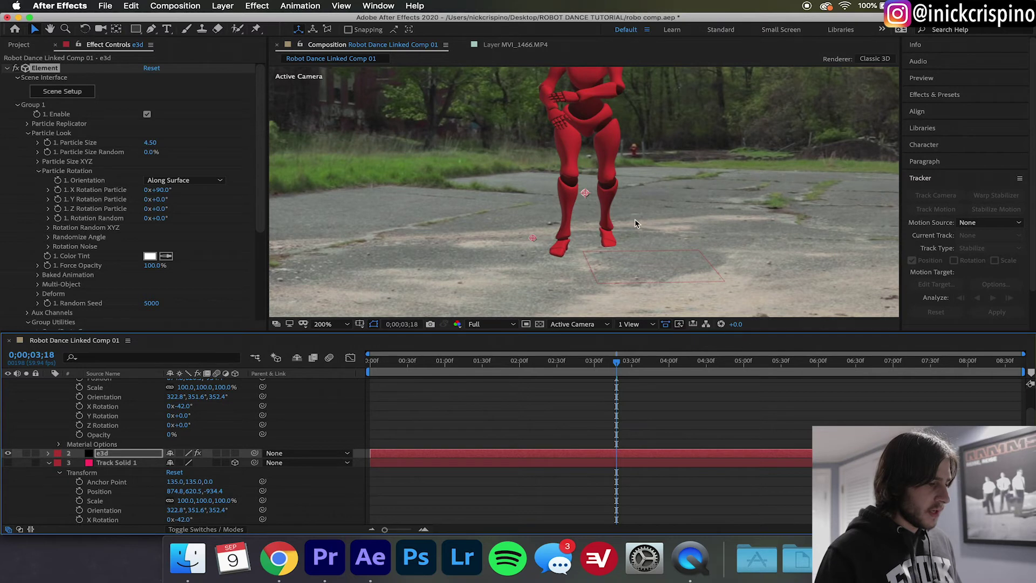
{"action": "scroll", "coordinate": [571, 243], "scroll_direction": "down", "scroll_amount": 1}
{"action": "scroll", "coordinate": [197, 431], "scroll_direction": "up", "scroll_amount": 2}
{"action": "left_click_drag", "start_coordinate": [182, 440], "coordinate": [184, 442]}
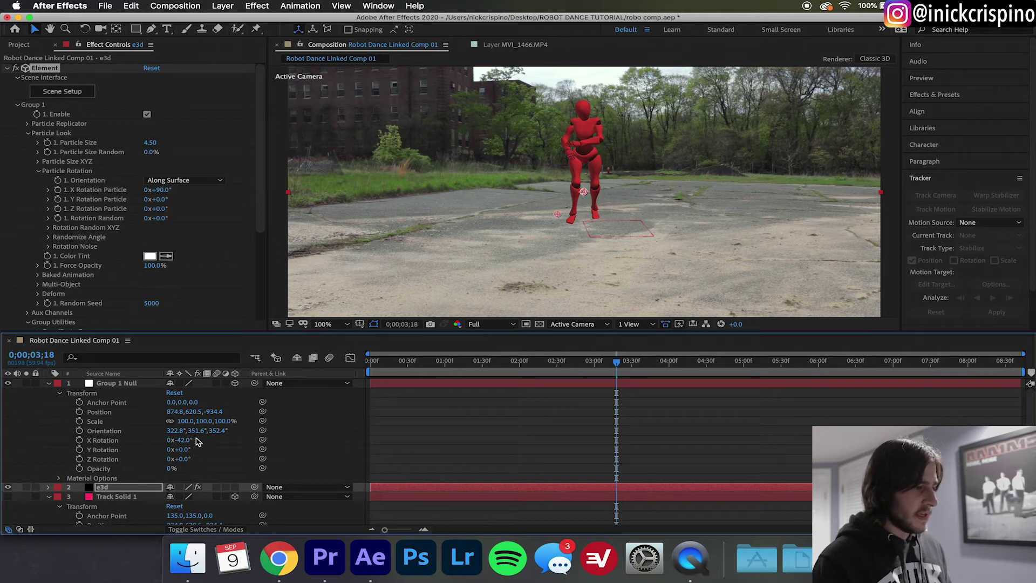
{"action": "left_click_drag", "start_coordinate": [197, 441], "coordinate": [183, 441]}
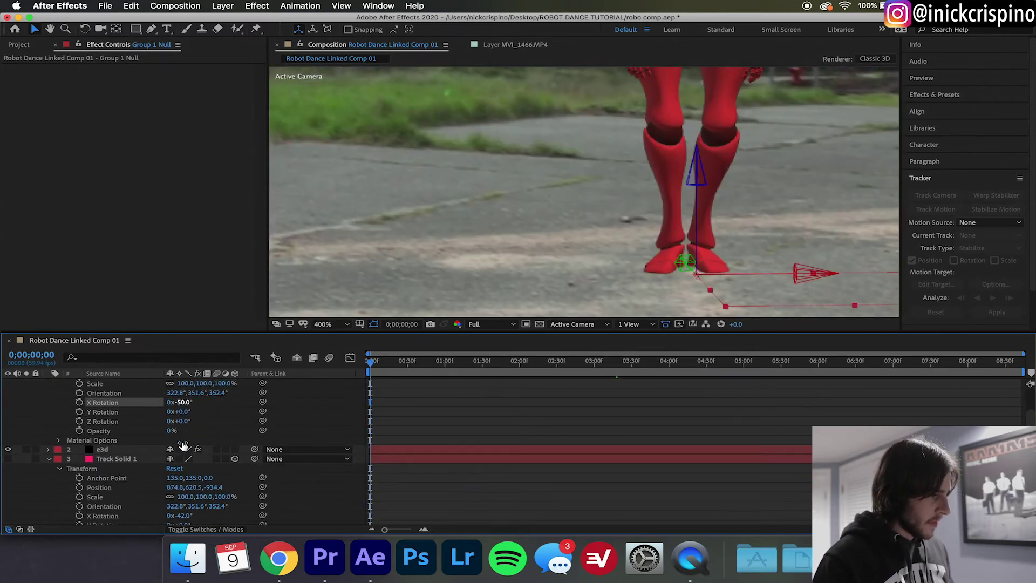
{"action": "scroll", "coordinate": [183, 441], "scroll_direction": "down", "scroll_amount": 3}
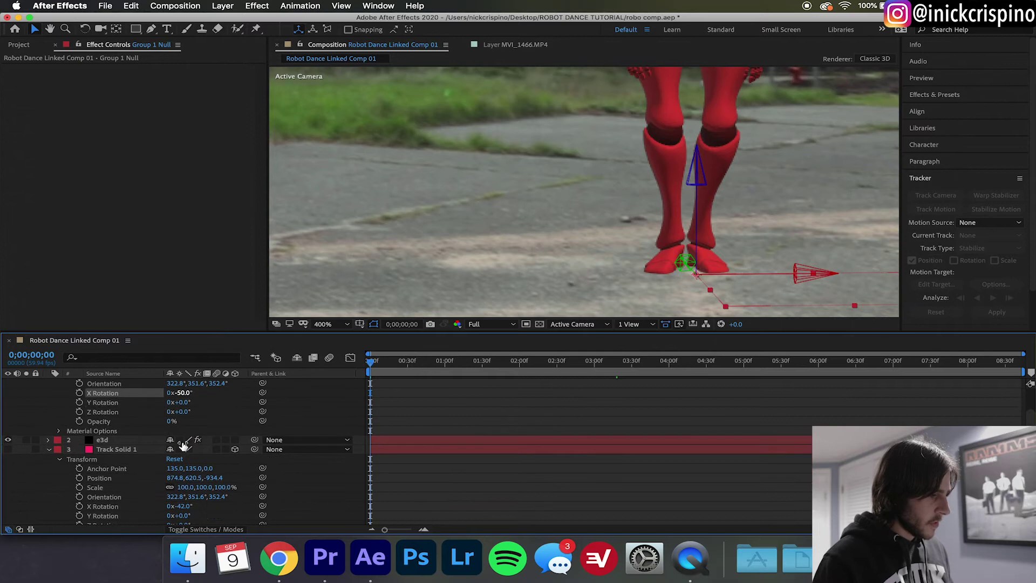
{"action": "left_click", "coordinate": [185, 506]}
{"action": "type", "text": "-"}
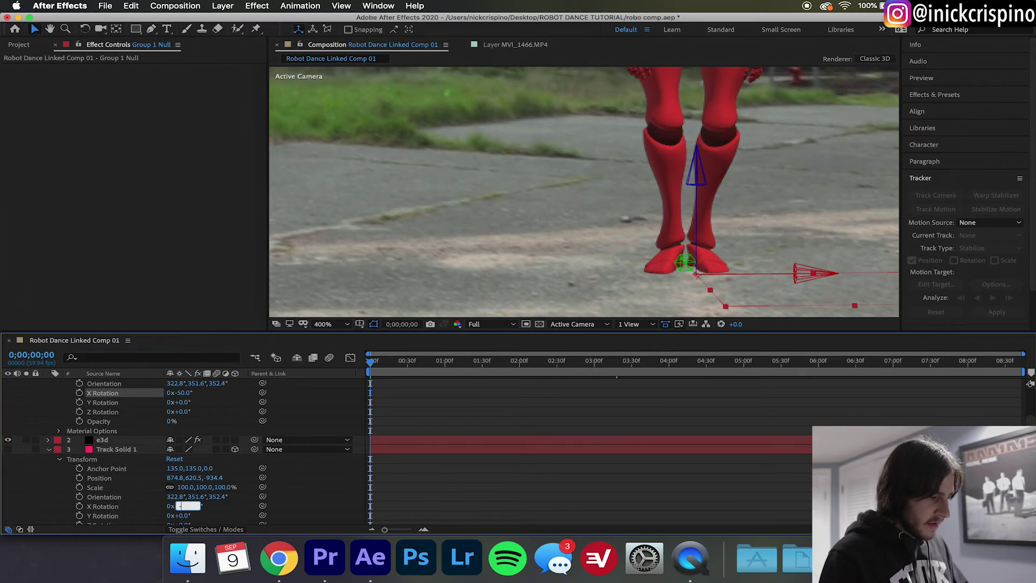
{"action": "type", "text": "50"}
{"action": "key", "text": "Return"}
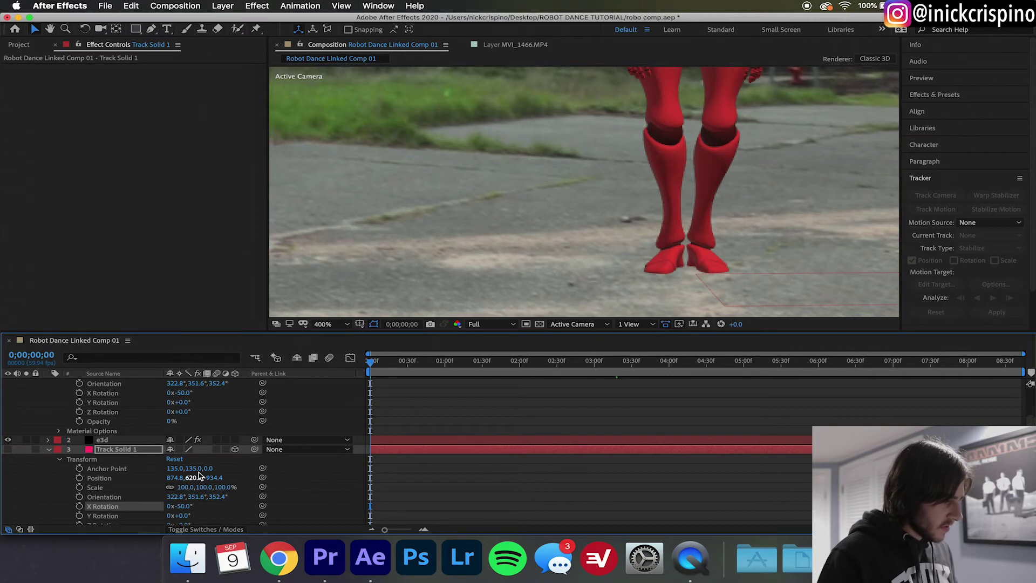
Apply a Particle Size of 4.00 and collapse both layers' property lists
{"action": "scroll", "coordinate": [538, 227], "scroll_direction": "down", "scroll_amount": 2}
{"action": "left_click", "coordinate": [152, 142]}
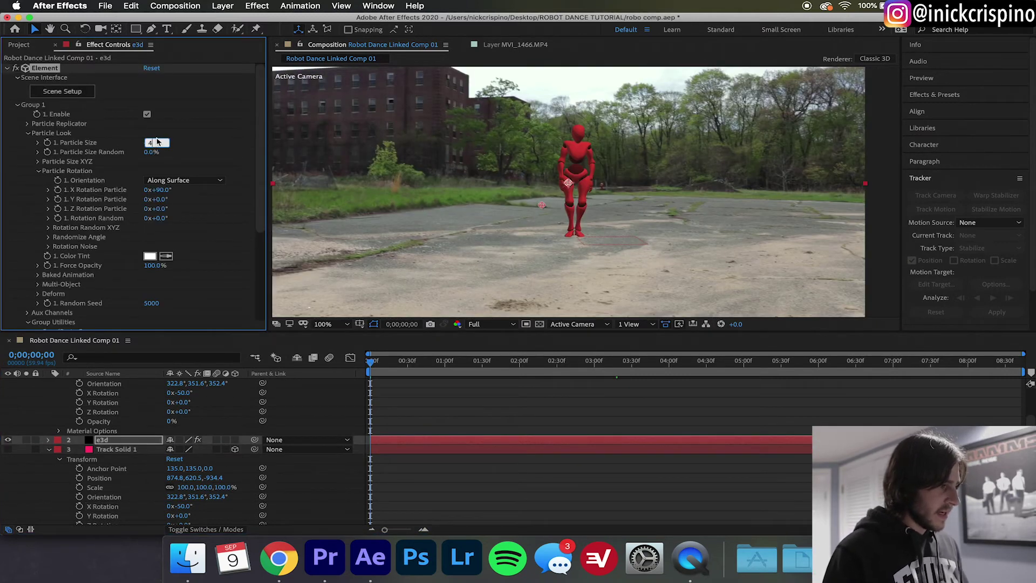
{"action": "key", "text": "Return"}
{"action": "scroll", "coordinate": [162, 421], "scroll_direction": "up", "scroll_amount": 3}
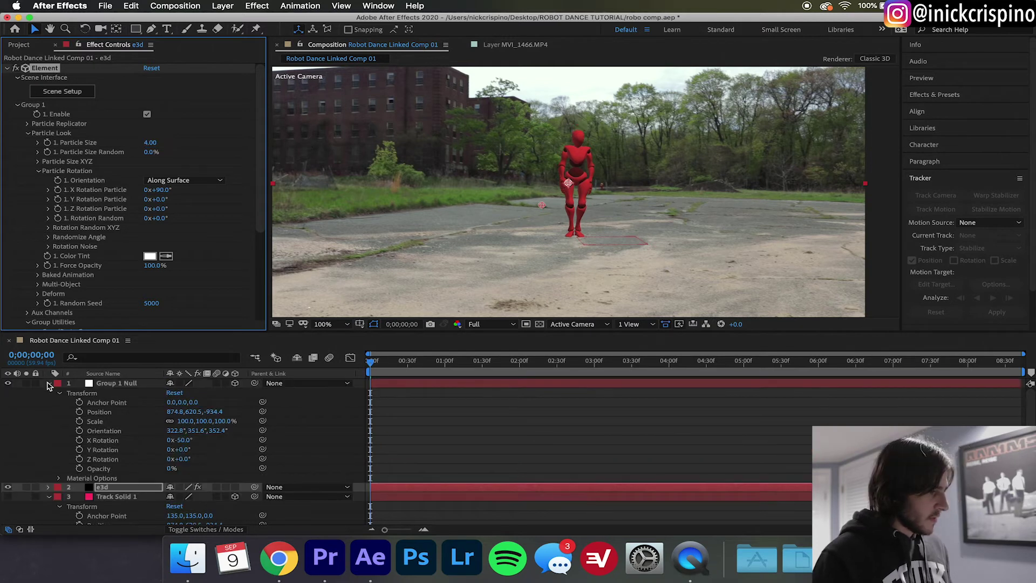
{"action": "left_click", "coordinate": [48, 384]}
{"action": "left_click", "coordinate": [48, 402]}
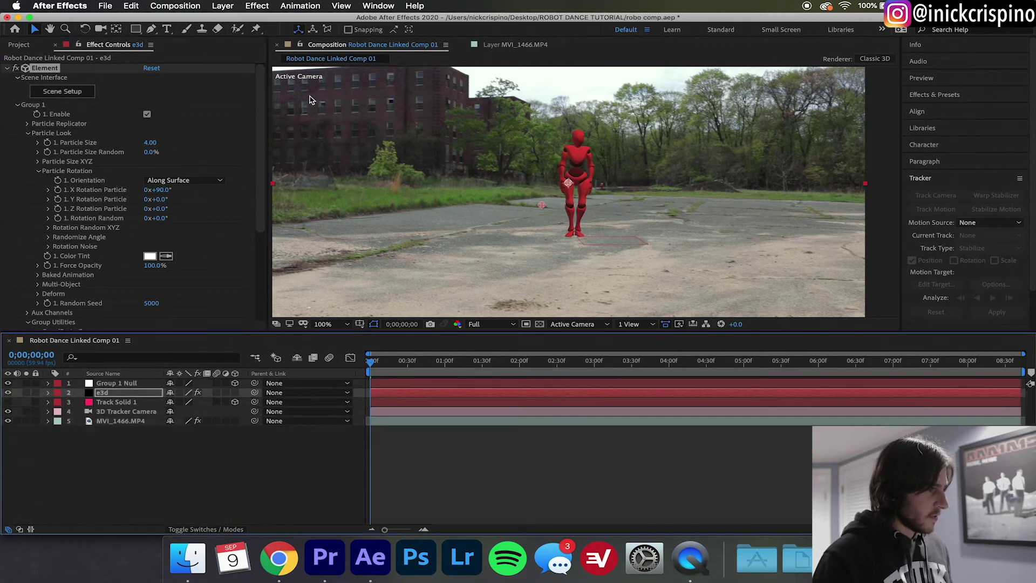
{"action": "left_click", "coordinate": [413, 6]}
Create Spot Light 1 via a 'new light' help search and move it to the top
{"action": "type", "text": "new light"}
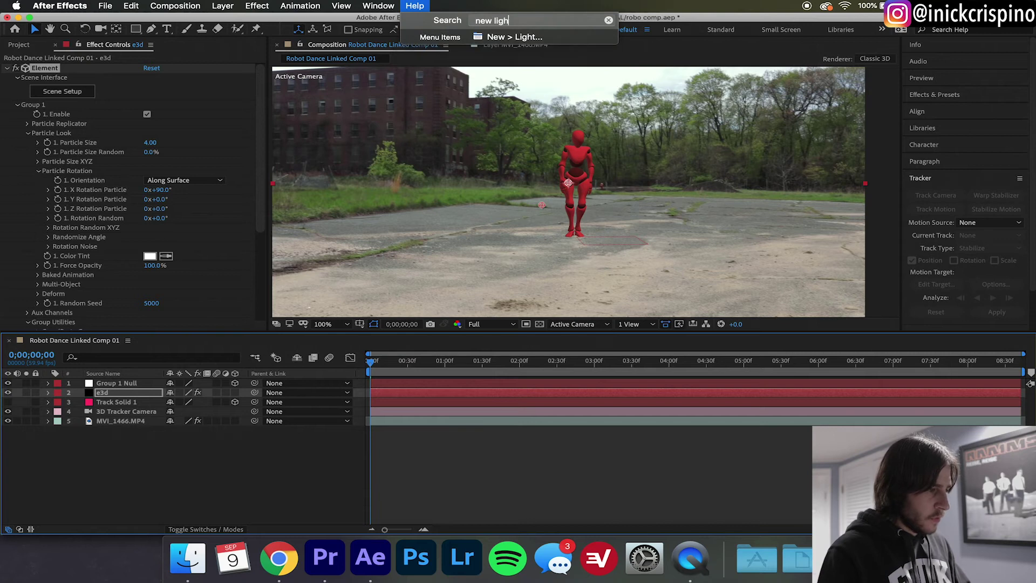
{"action": "key", "text": "Escape"}
{"action": "left_click", "coordinate": [415, 6]}
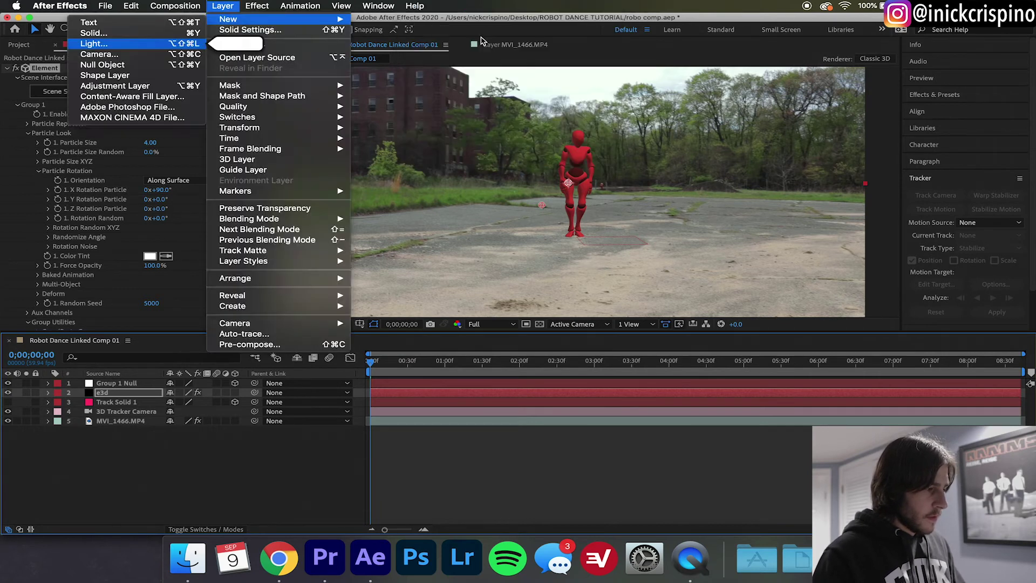
{"action": "left_click", "coordinate": [483, 38]}
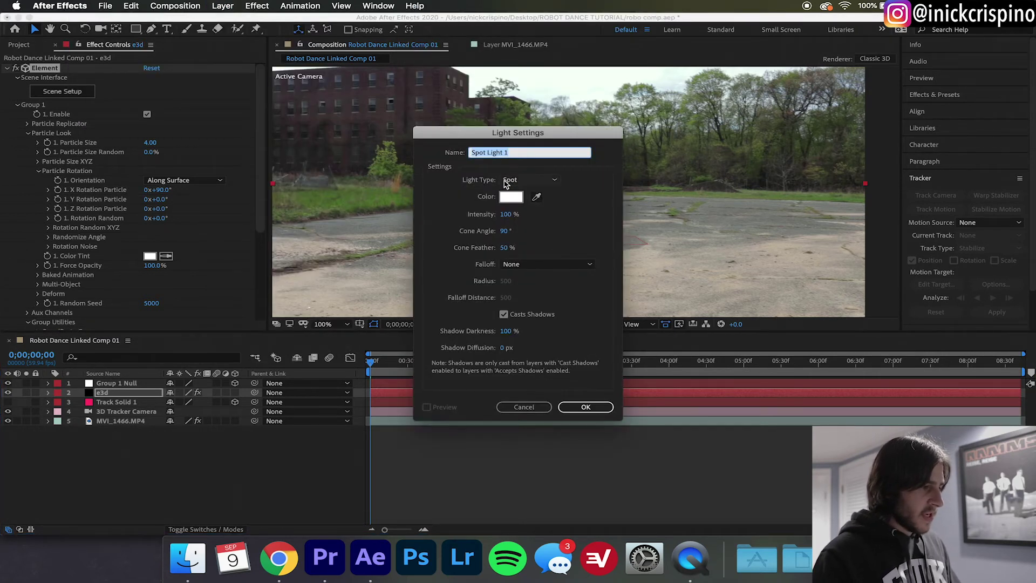
{"action": "left_click", "coordinate": [586, 407]}
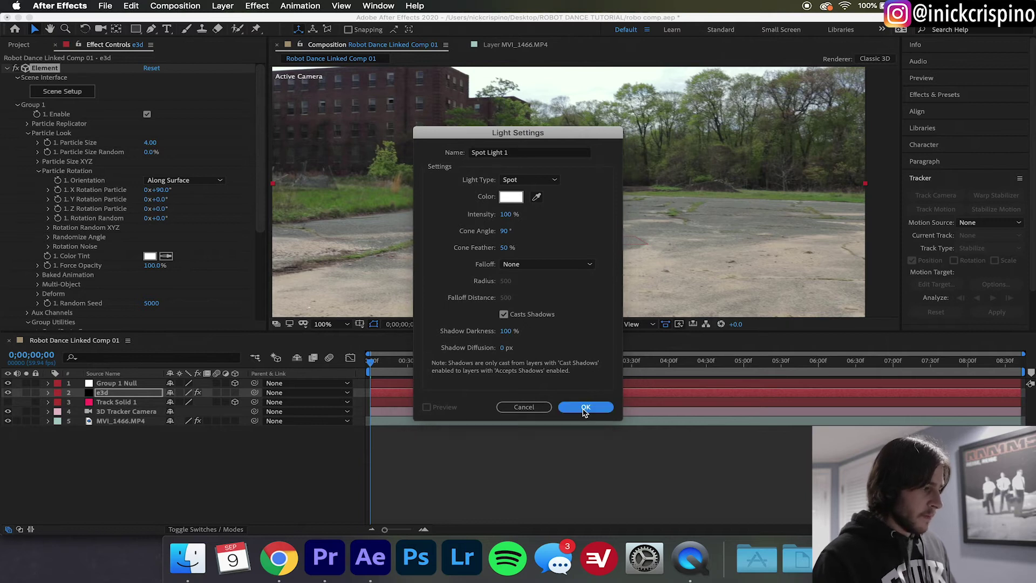
{"action": "left_click_drag", "start_coordinate": [105, 394], "coordinate": [107, 384]}
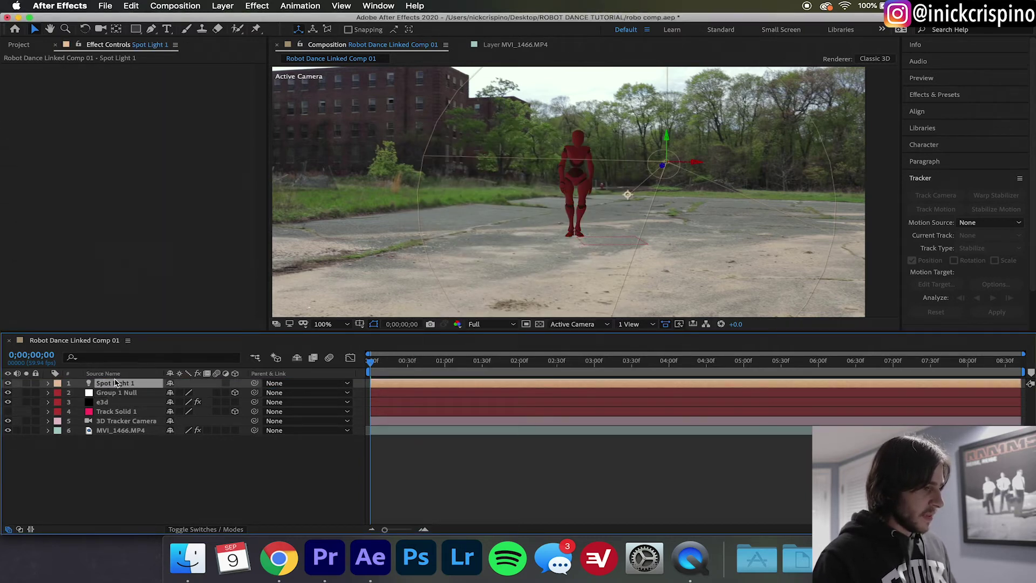
Paste Group 1 Null's position (874.8,620.5,-934.4) into the light's Position and Point of Interest
{"action": "left_click", "coordinate": [111, 392]}
{"action": "key", "text": "p"}
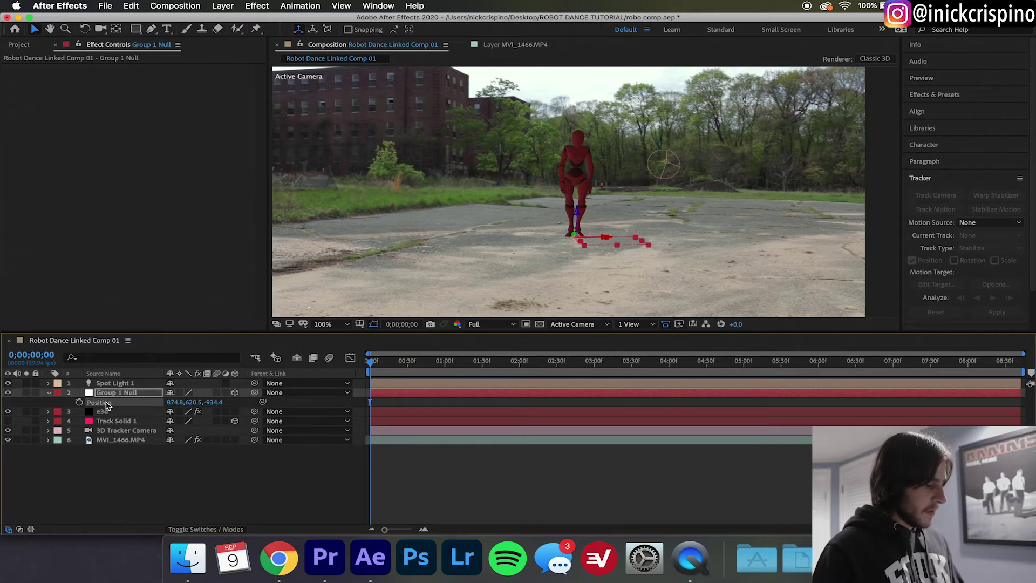
{"action": "left_click", "coordinate": [109, 385]}
{"action": "key", "text": "p"}
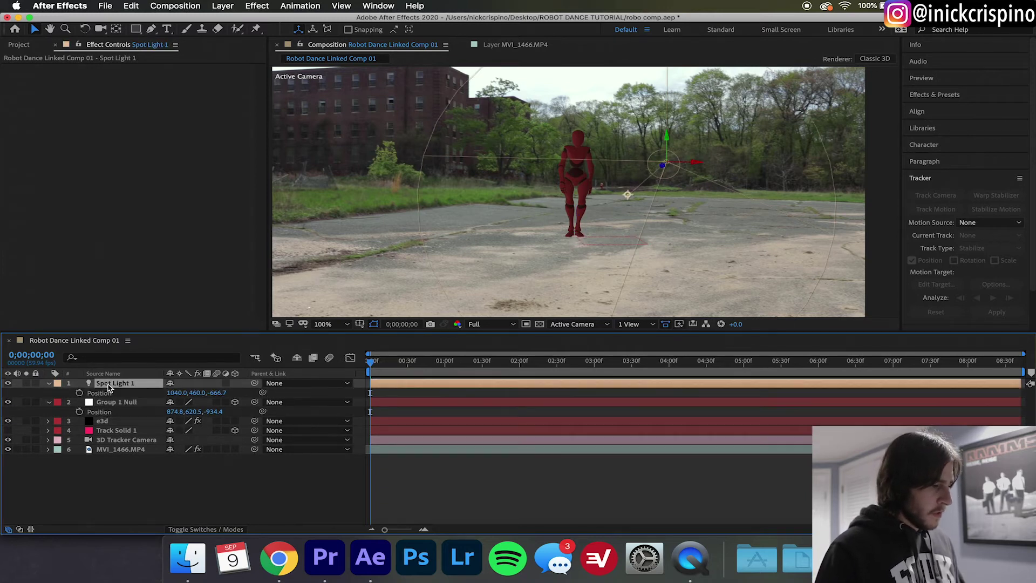
{"action": "left_click", "coordinate": [106, 393]}
{"action": "key", "text": "super+v"}
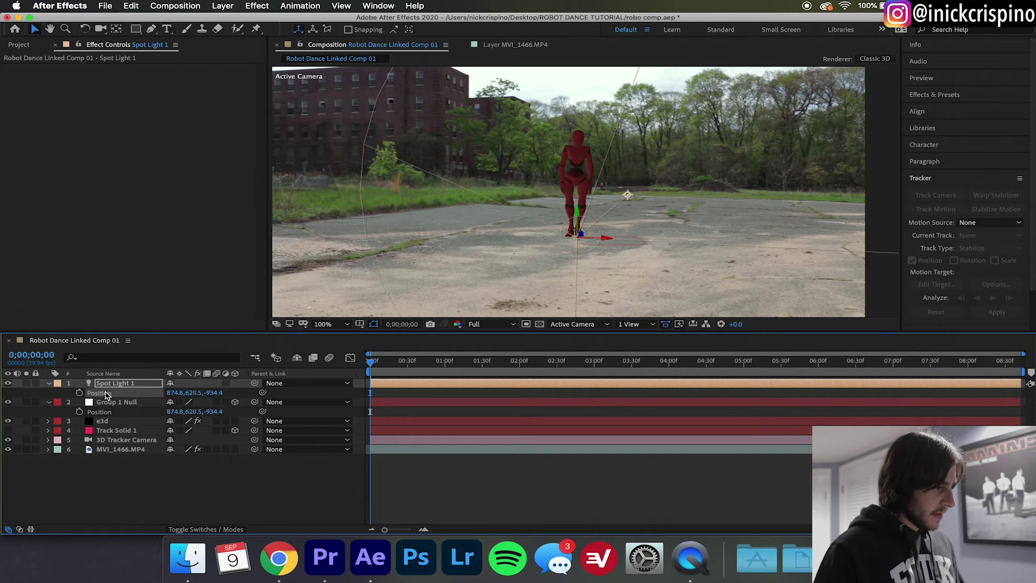
{"action": "key", "text": "a"}
{"action": "left_click", "coordinate": [106, 393]}
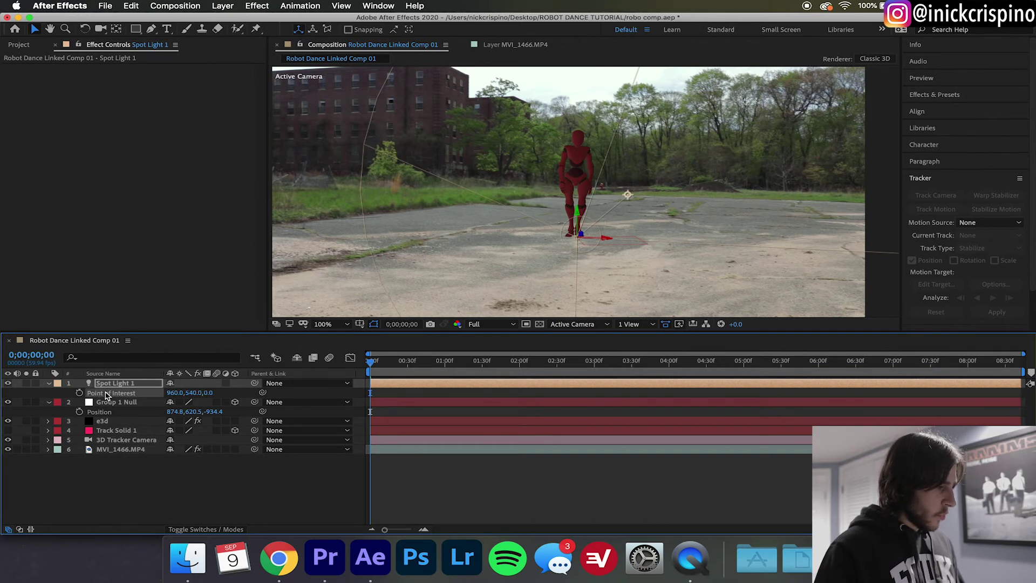
{"action": "key", "text": "super+v"}
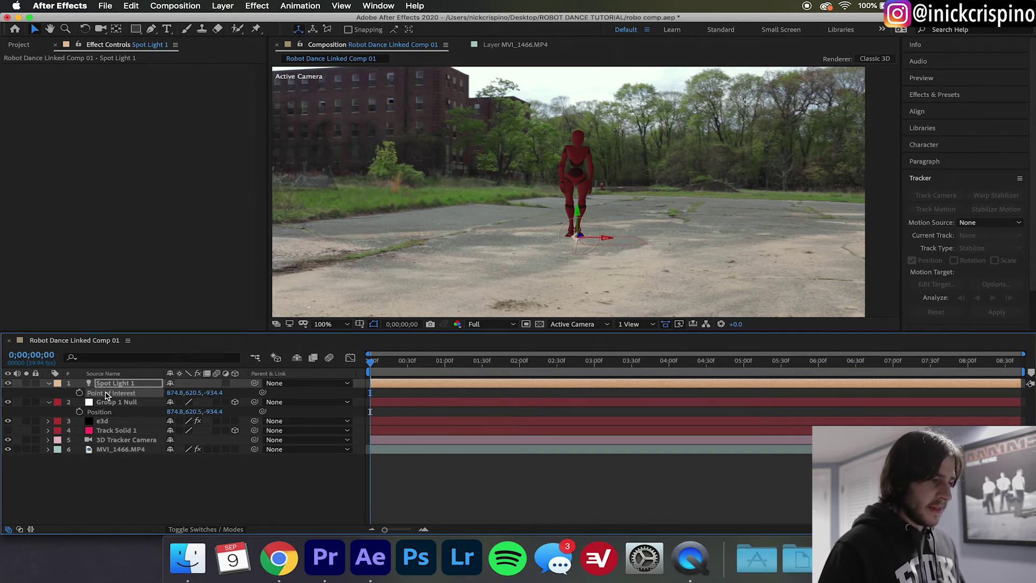
{"action": "left_click", "coordinate": [102, 421]}
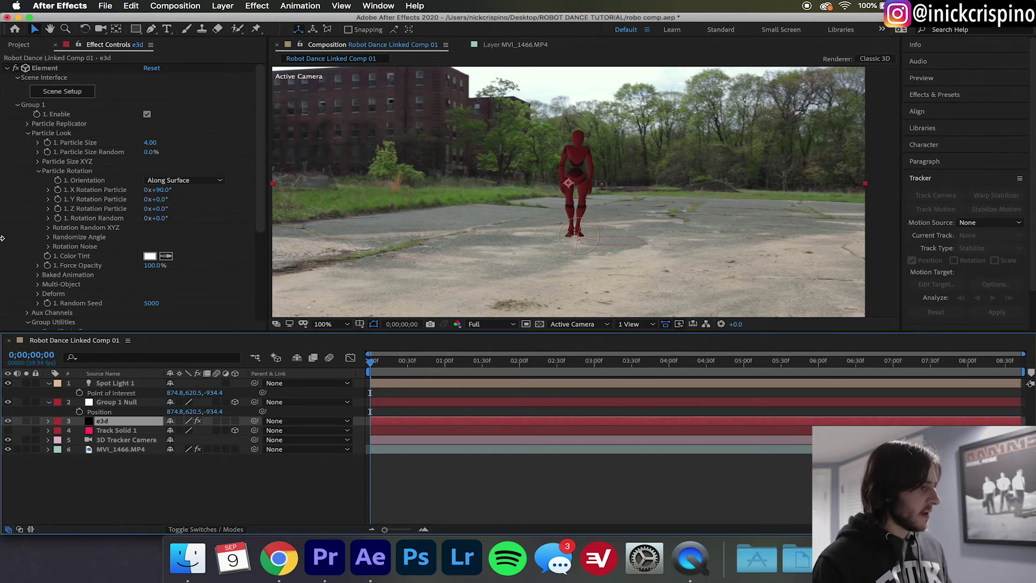
Expand e3d's Element Render Settings and its Shadows section in Effect Controls
{"action": "scroll", "coordinate": [56, 237], "scroll_direction": "down", "scroll_amount": 1}
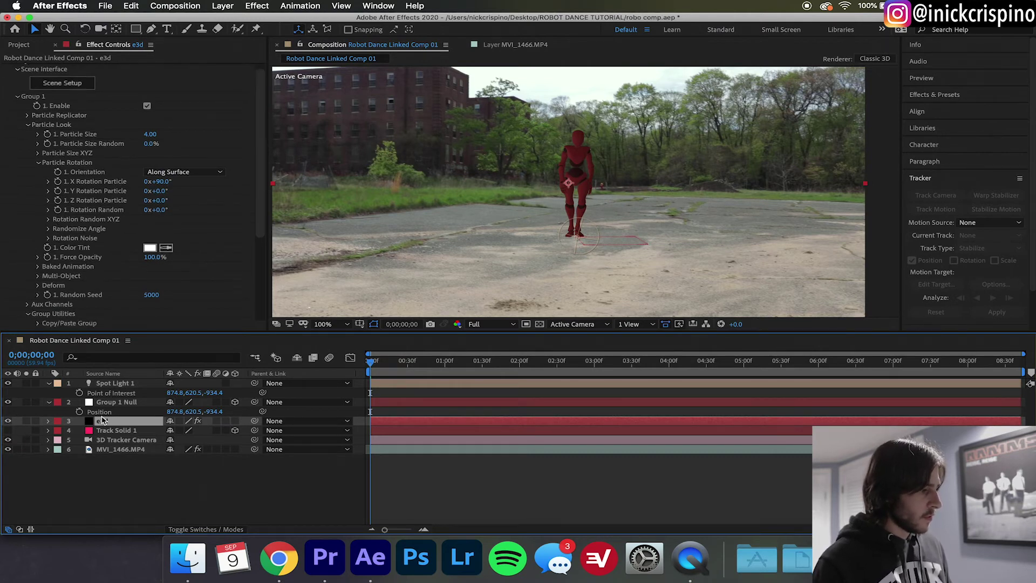
{"action": "scroll", "coordinate": [81, 276], "scroll_direction": "down", "scroll_amount": 8}
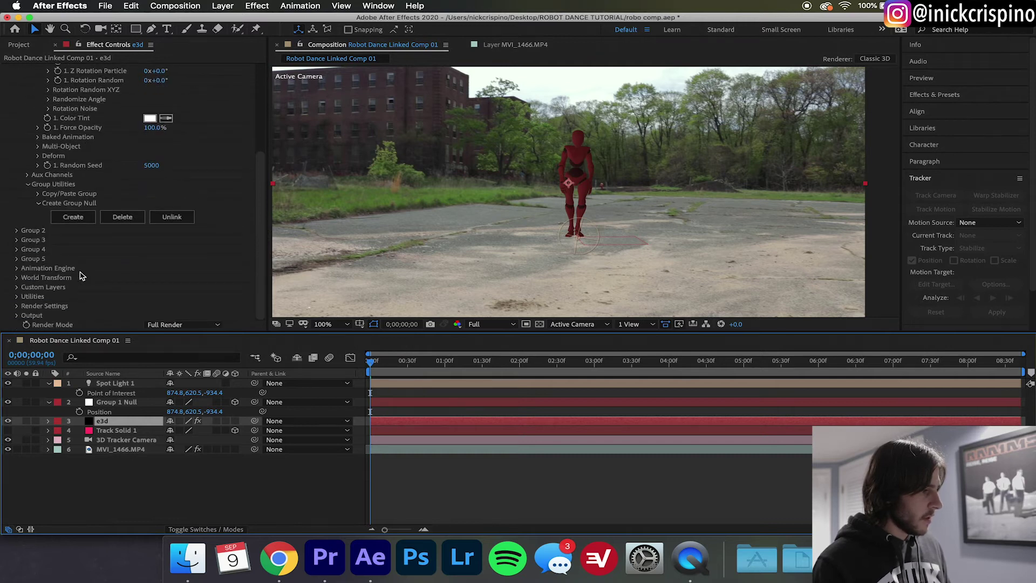
{"action": "left_click", "coordinate": [18, 306]}
{"action": "scroll", "coordinate": [21, 308], "scroll_direction": "down", "scroll_amount": 7}
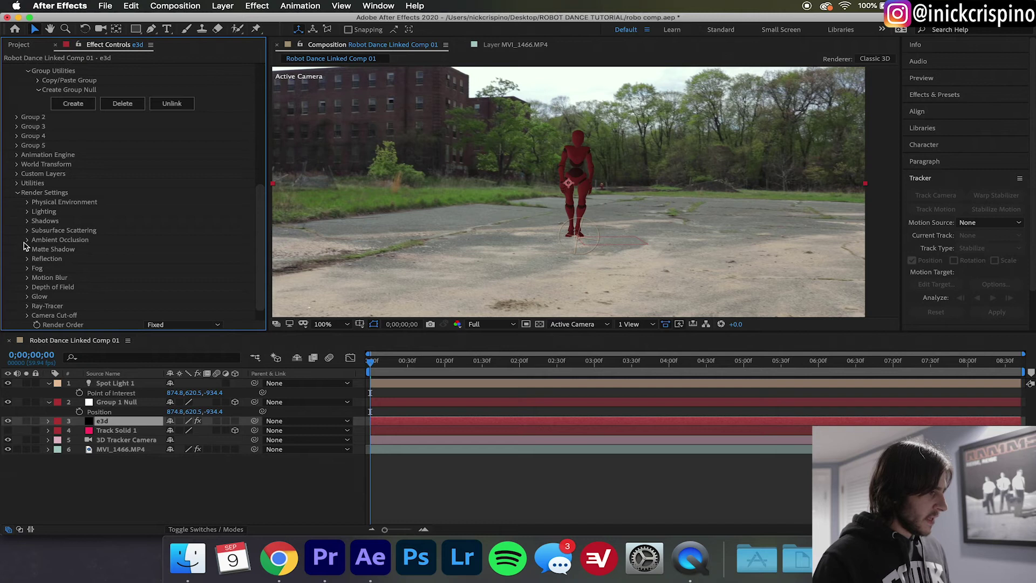
{"action": "left_click", "coordinate": [27, 222]}
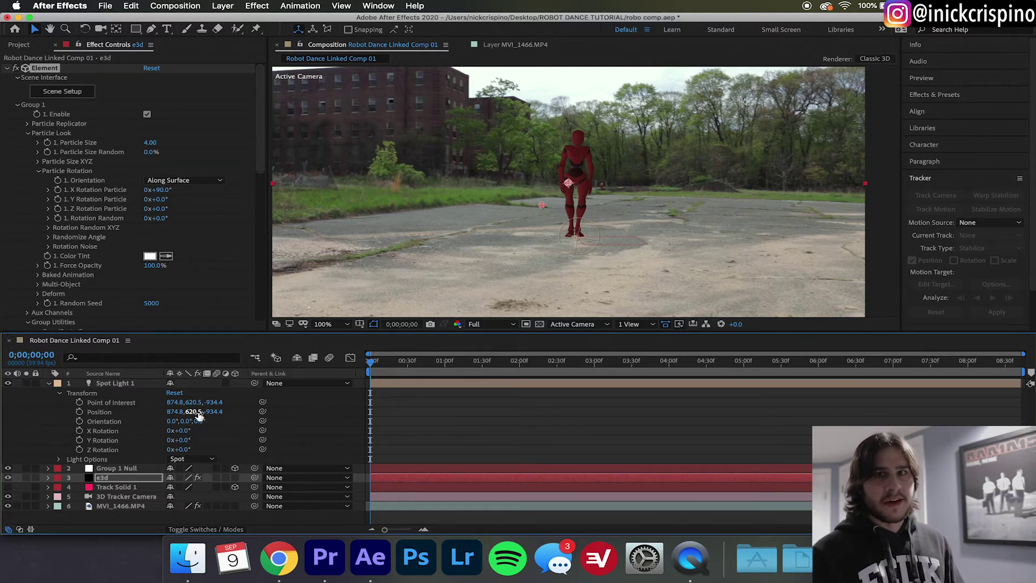
Reposition Spot Light 1 high above the robot so its shadow falls on the ground
{"action": "key", "text": "super+z"}
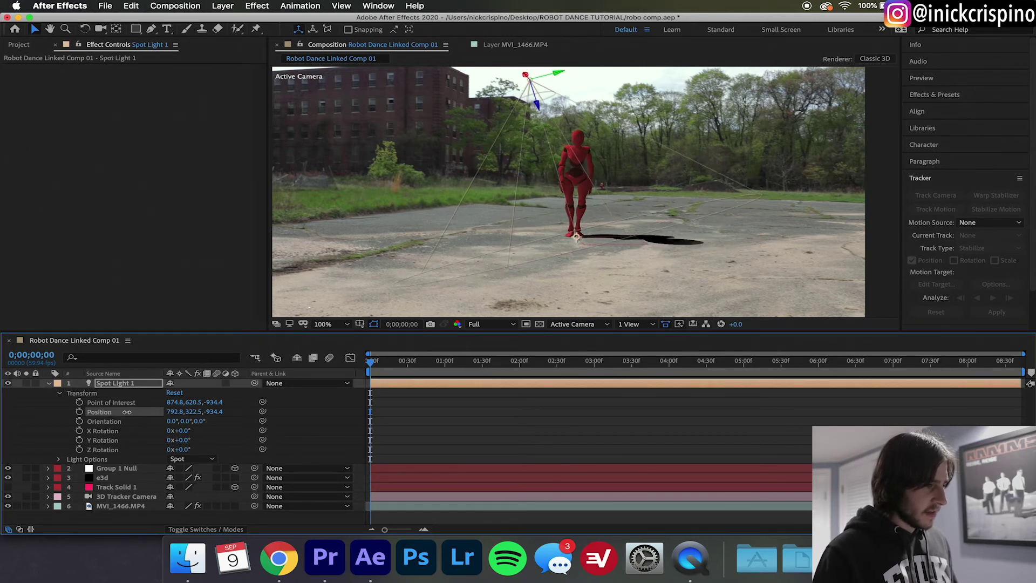
{"action": "left_click_drag", "start_coordinate": [138, 412], "coordinate": [137, 412]}
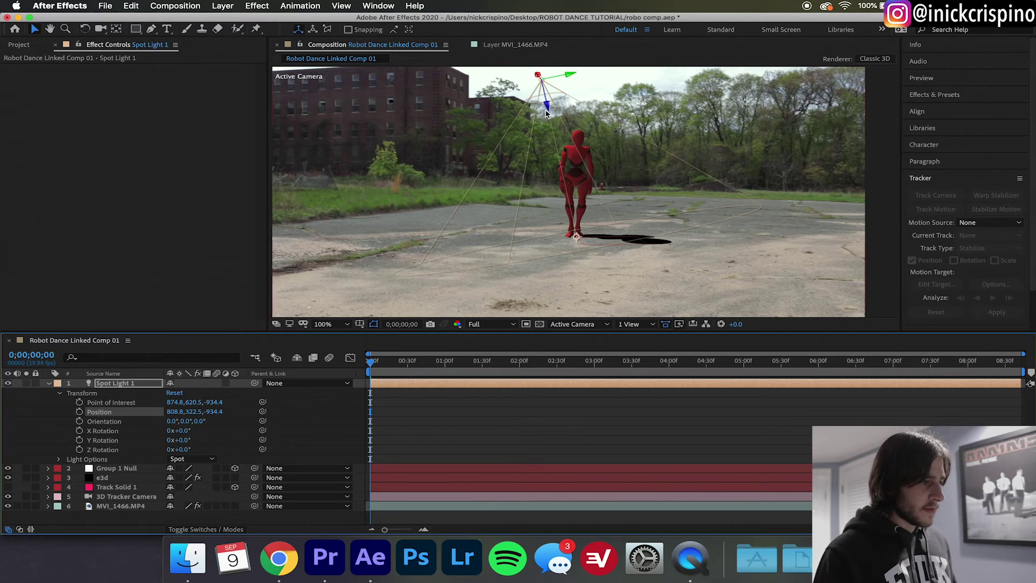
{"action": "left_click_drag", "start_coordinate": [546, 106], "coordinate": [538, 89]}
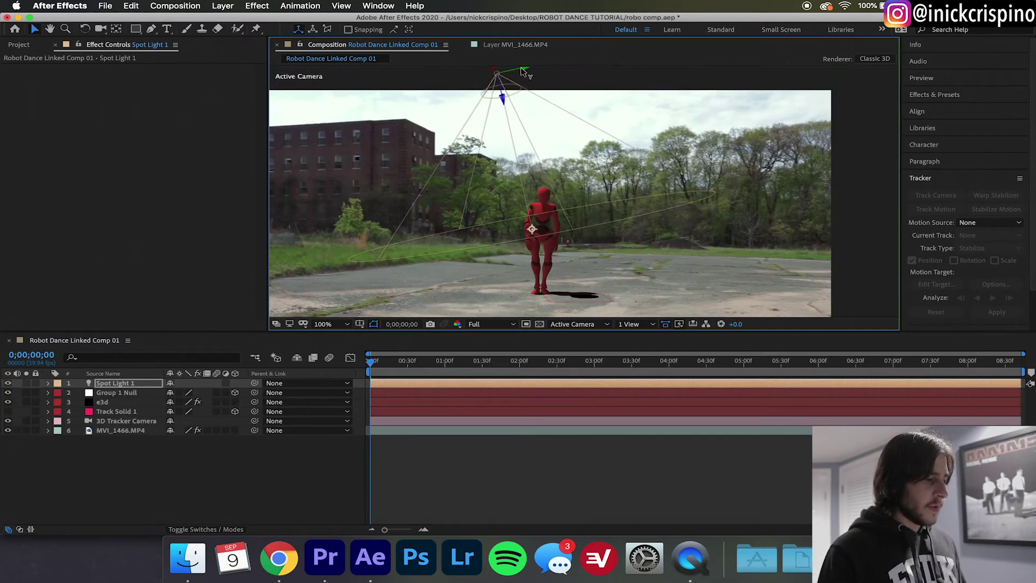
{"action": "left_click_drag", "start_coordinate": [522, 70], "coordinate": [529, 67]}
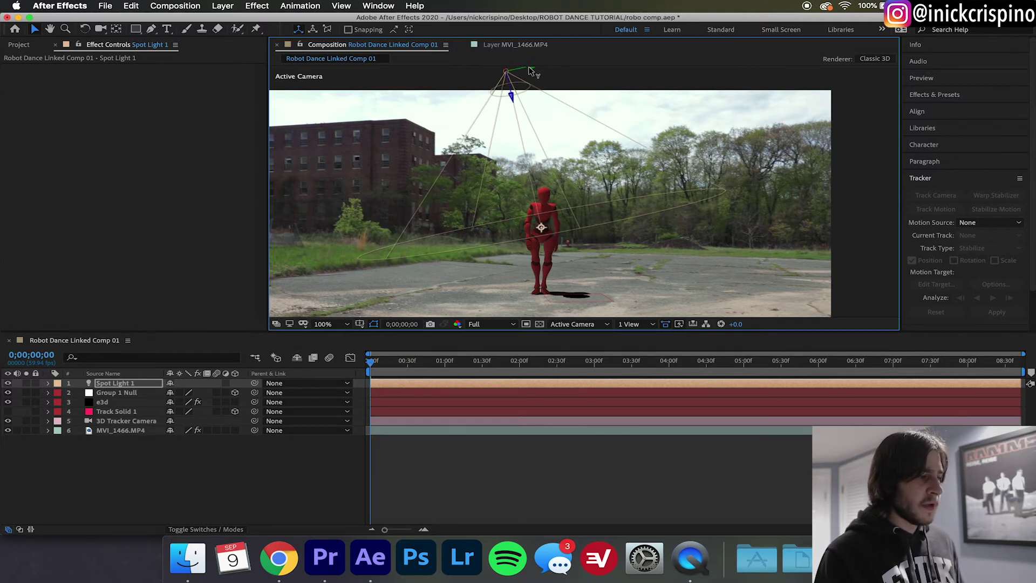
{"action": "mouse_move", "coordinate": [531, 69]}
{"action": "left_mouse_down"}
{"action": "mouse_move", "coordinate": [544, 70]}
{"action": "mouse_move", "coordinate": [532, 70]}
{"action": "left_mouse_up"}
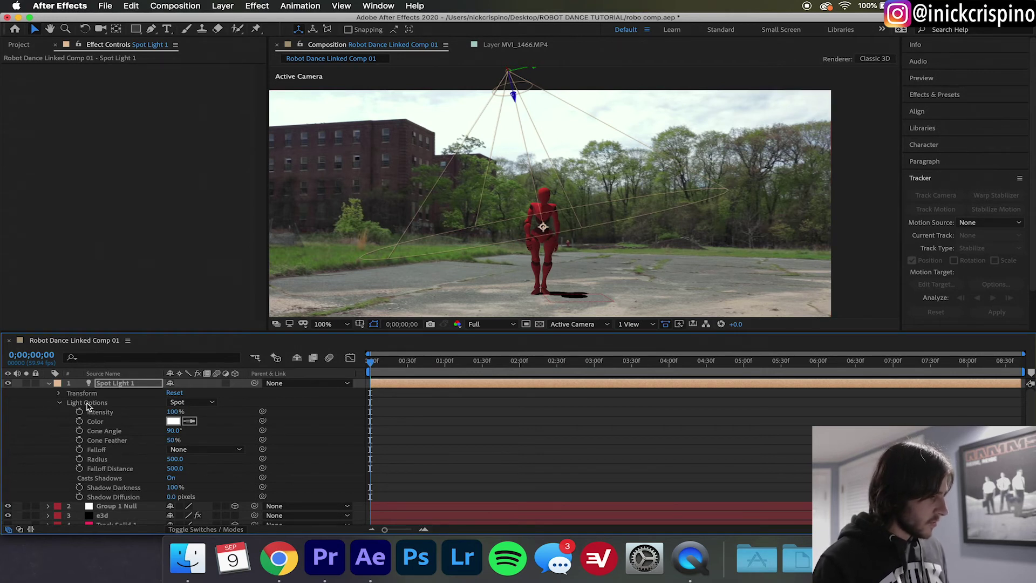
Soften Spot Light 1's shadow to 48% darkness and 124-pixel diffusion, checking it up close
{"action": "left_click_drag", "start_coordinate": [176, 488], "coordinate": [135, 478]}
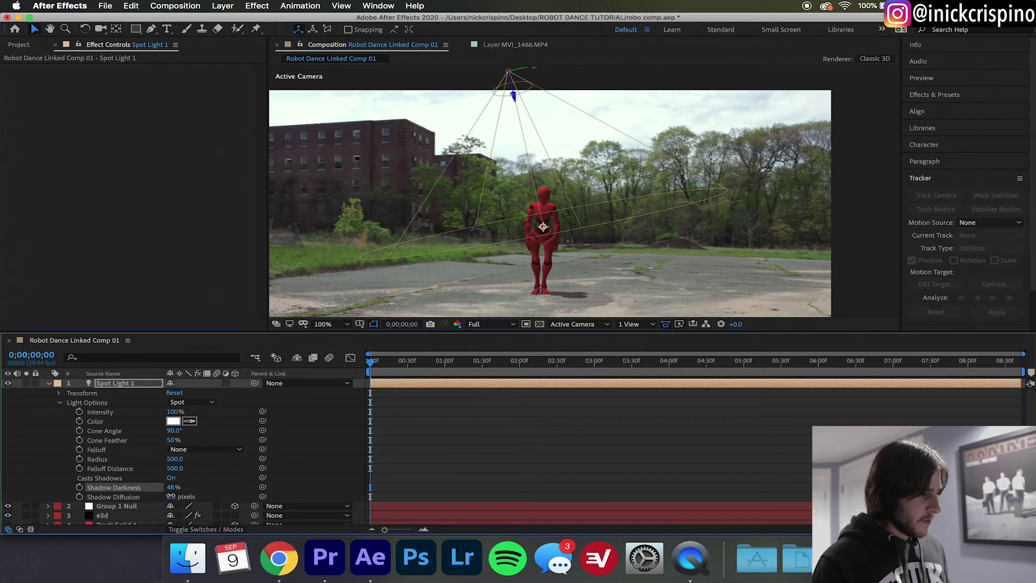
{"action": "left_click_drag", "start_coordinate": [170, 496], "coordinate": [245, 495]}
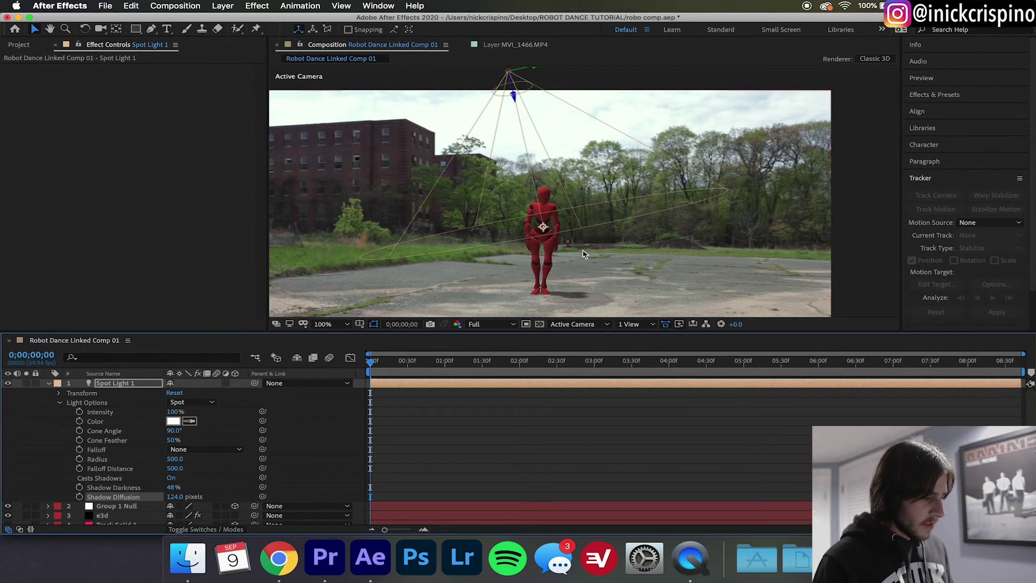
{"action": "key", "text": "h"}
{"action": "scroll", "coordinate": [632, 236], "scroll_direction": "up", "scroll_amount": 2}
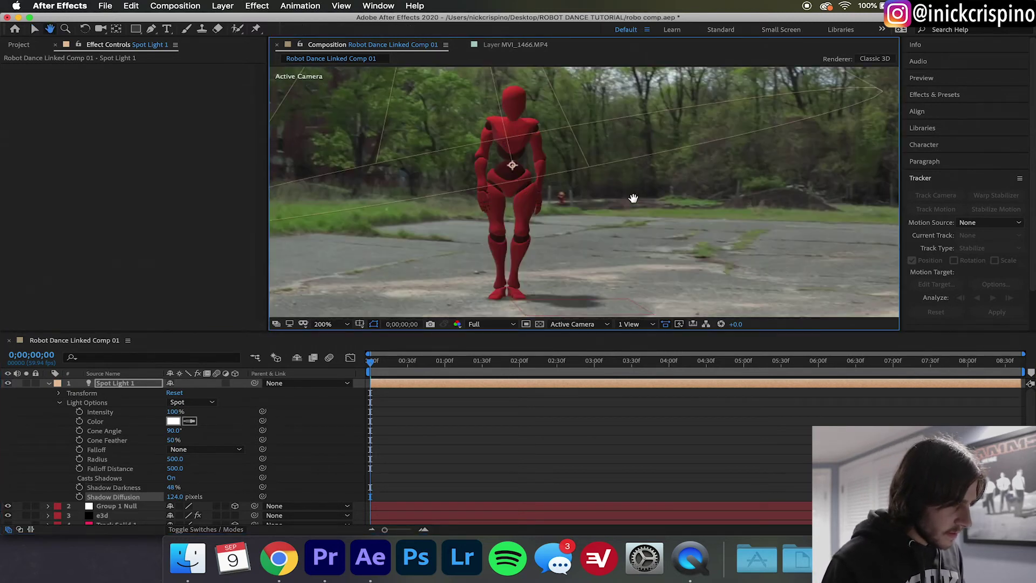
{"action": "scroll", "coordinate": [634, 198], "scroll_direction": "down", "scroll_amount": 2}
Widen Spot Light 1's cone angle to 126° and select the e3d layer
{"action": "key", "text": "v"}
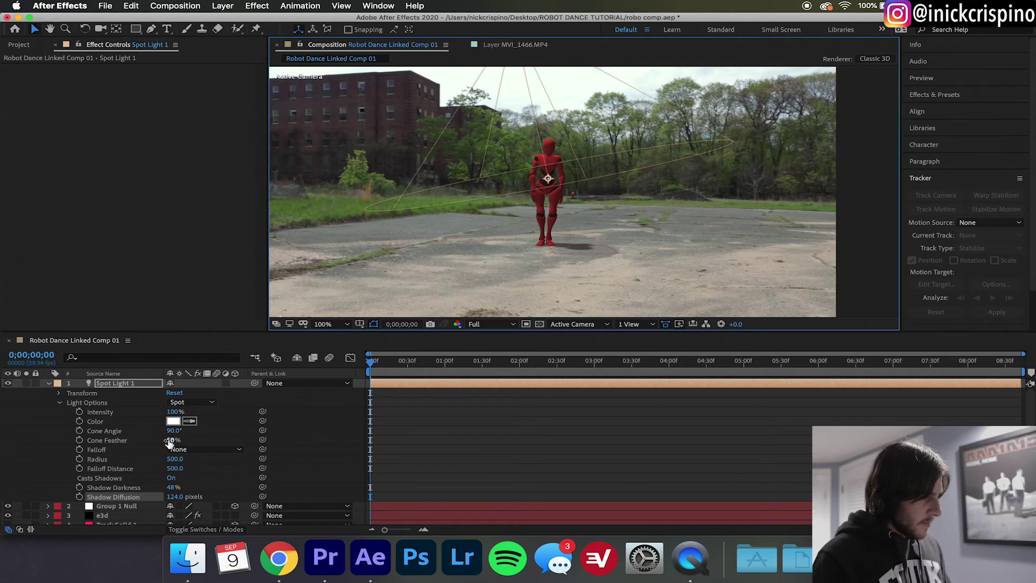
{"action": "left_click_drag", "start_coordinate": [171, 431], "coordinate": [193, 430]}
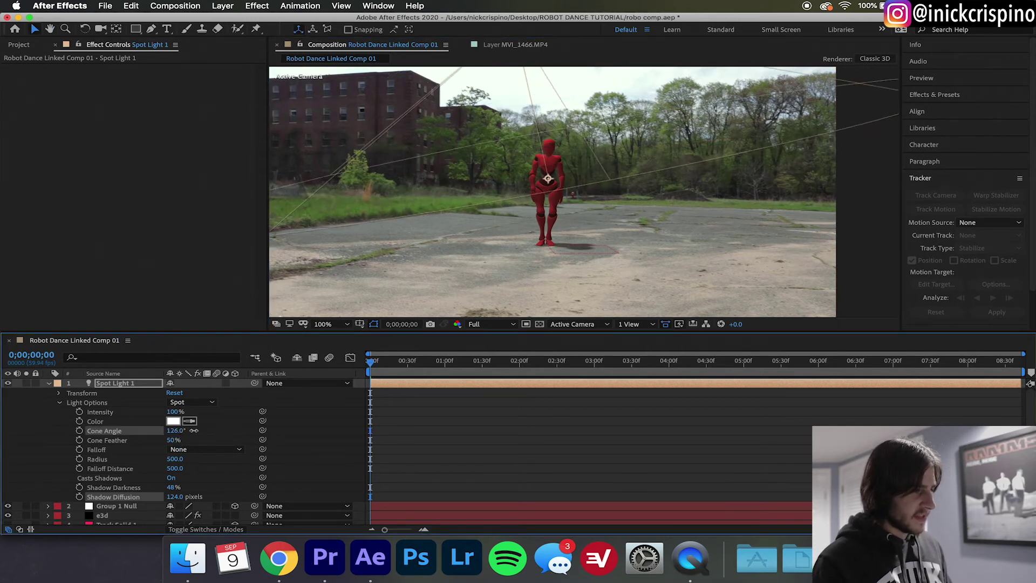
{"action": "left_click", "coordinate": [102, 515]}
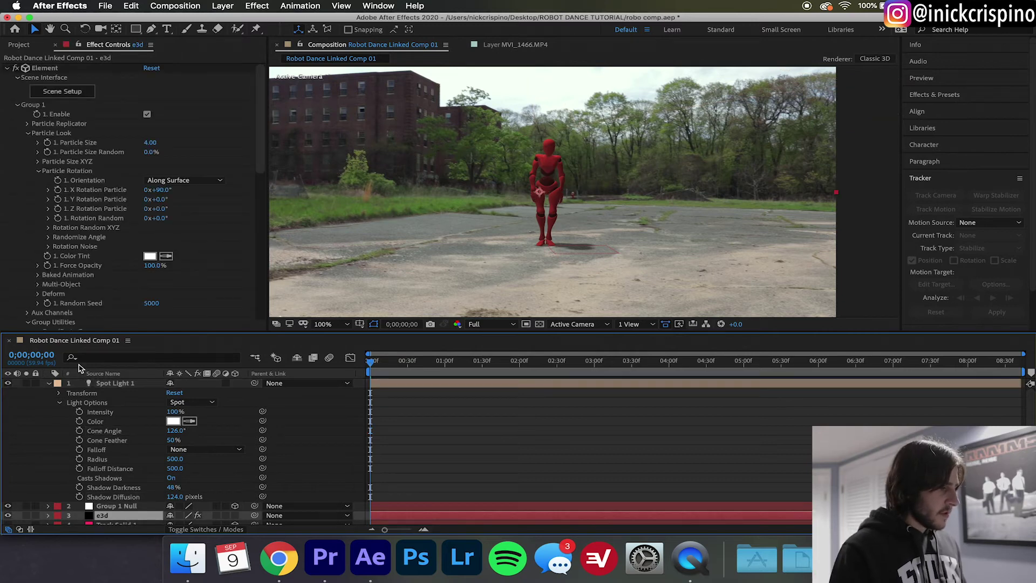
Expand Ambient Occlusion in the e3d layer's Render Settings and enable AO
{"action": "scroll", "coordinate": [78, 266], "scroll_direction": "down", "scroll_amount": 3}
{"action": "scroll", "coordinate": [77, 266], "scroll_direction": "down", "scroll_amount": 10}
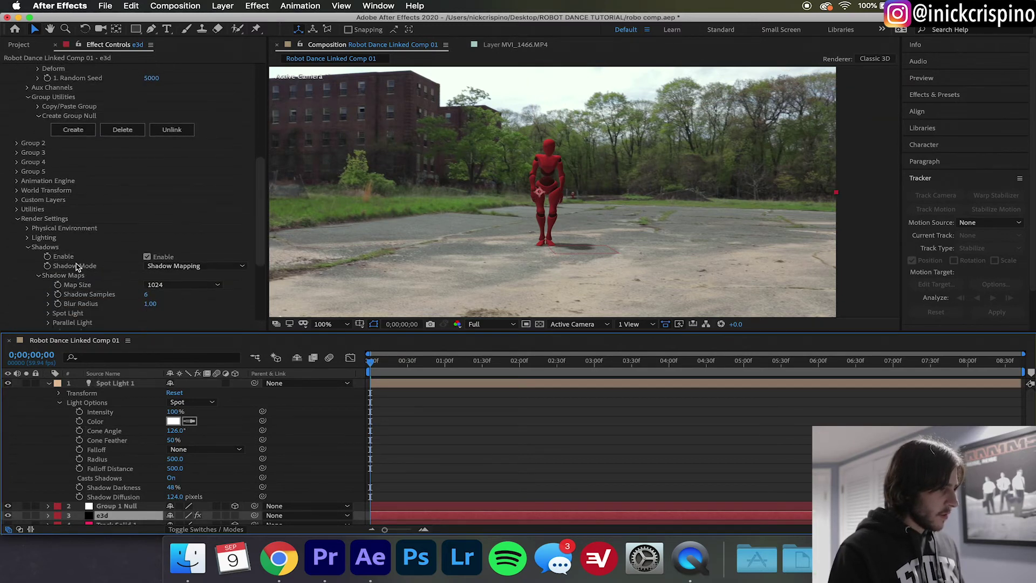
{"action": "scroll", "coordinate": [56, 246], "scroll_direction": "down", "scroll_amount": 5}
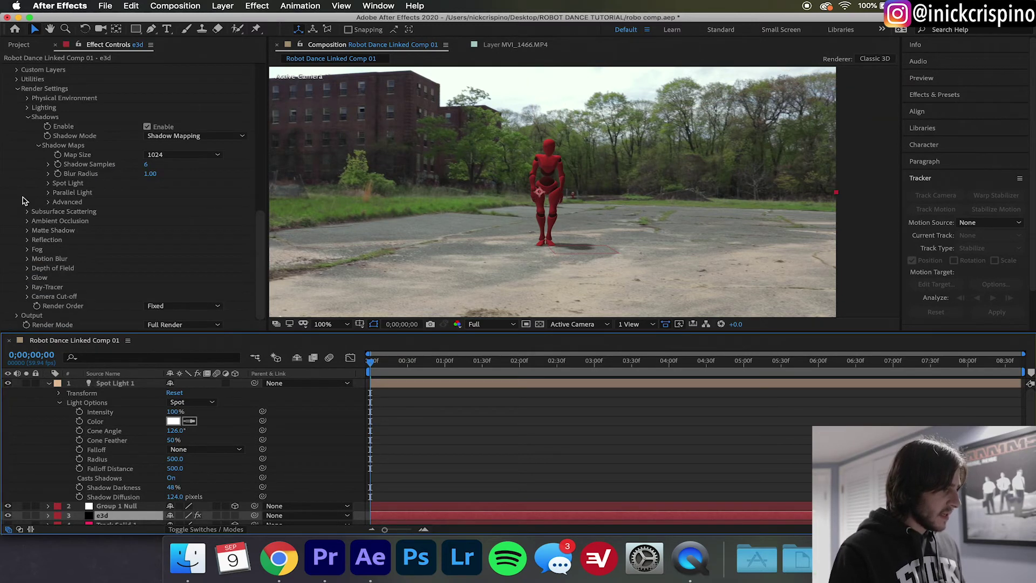
{"action": "left_click", "coordinate": [29, 225]}
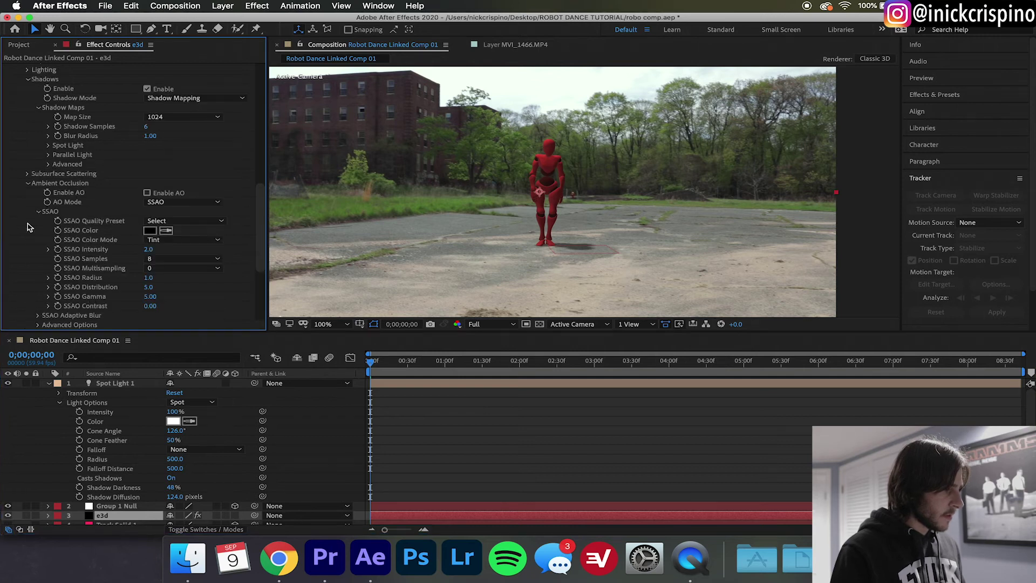
{"action": "left_click", "coordinate": [148, 193]}
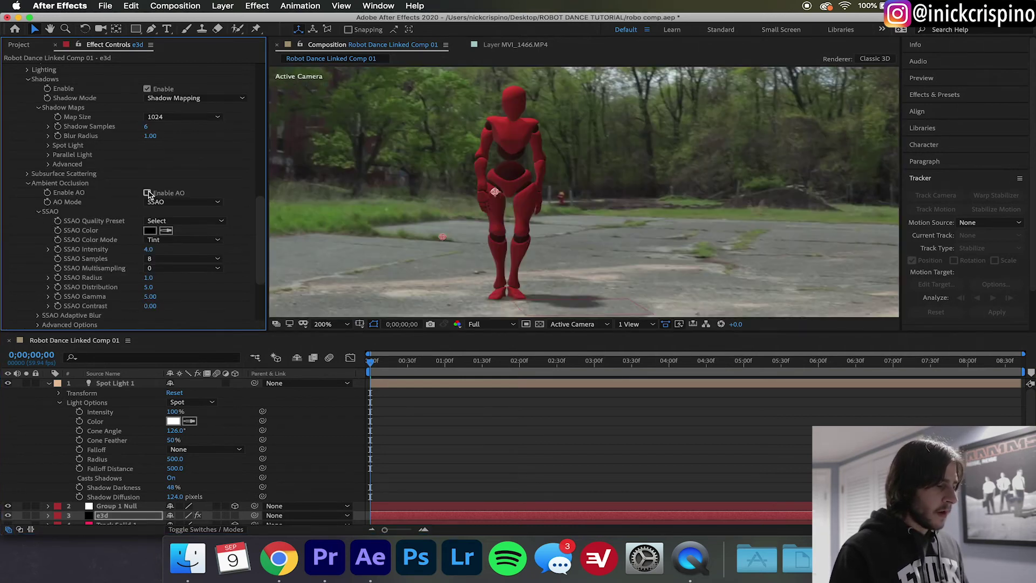
{"action": "left_click", "coordinate": [147, 193]}
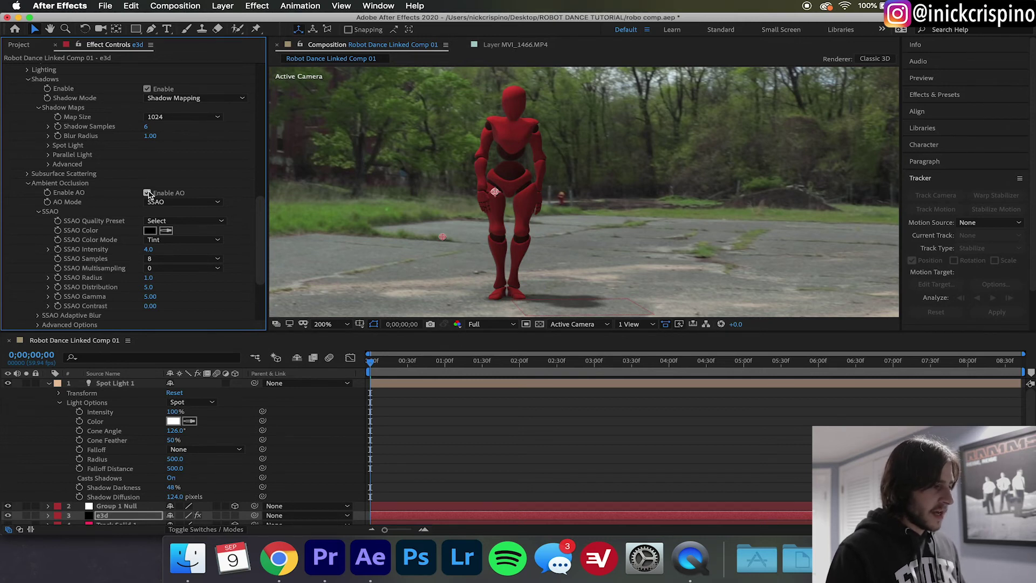
Set the SSAO Intensity to 5.0
{"action": "left_click", "coordinate": [149, 249]}
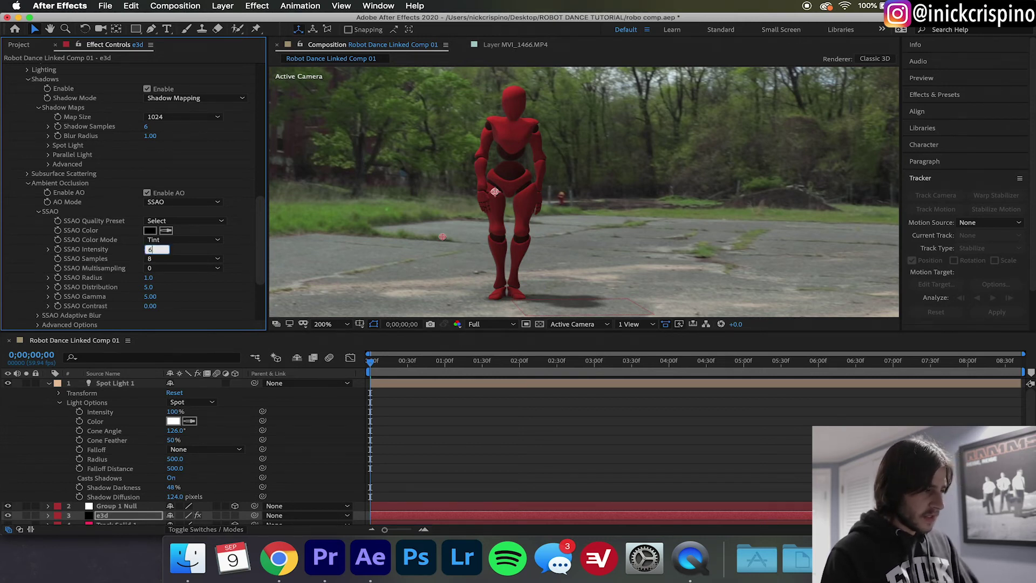
{"action": "key", "text": "Return"}
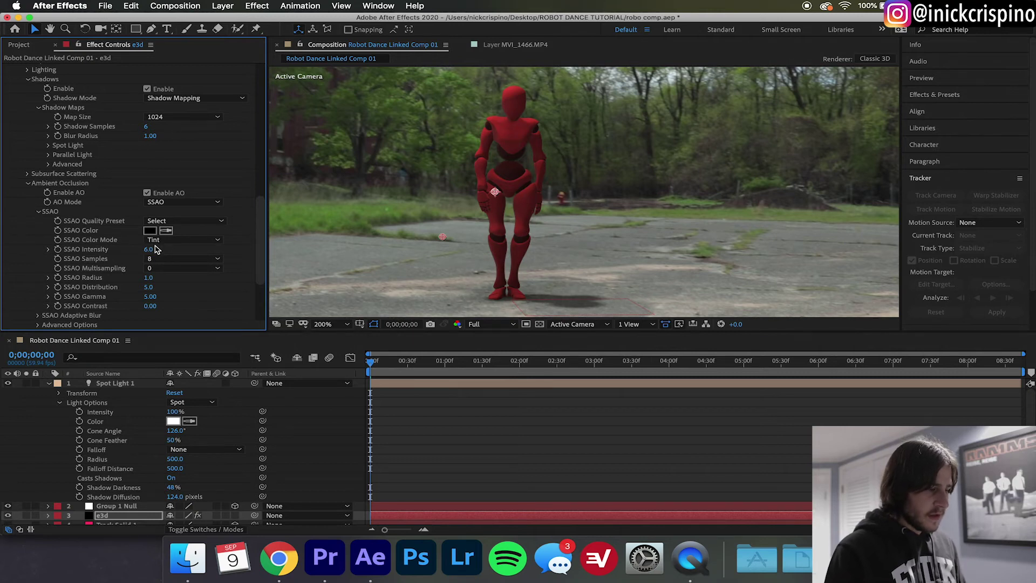
{"action": "left_click", "coordinate": [150, 250]}
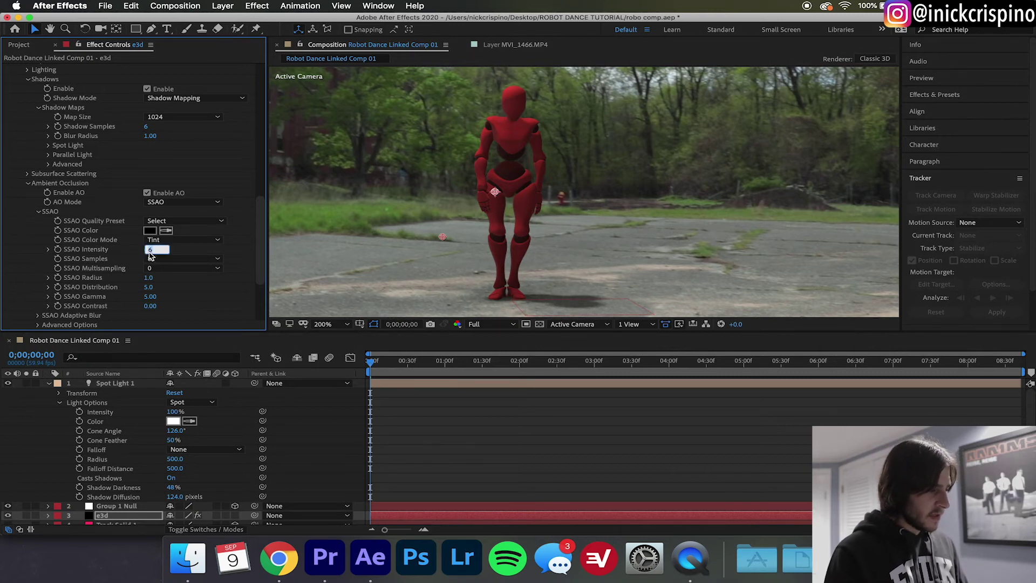
{"action": "type", "text": "5"}
{"action": "key", "text": "Return"}
{"action": "key", "text": "comma"}
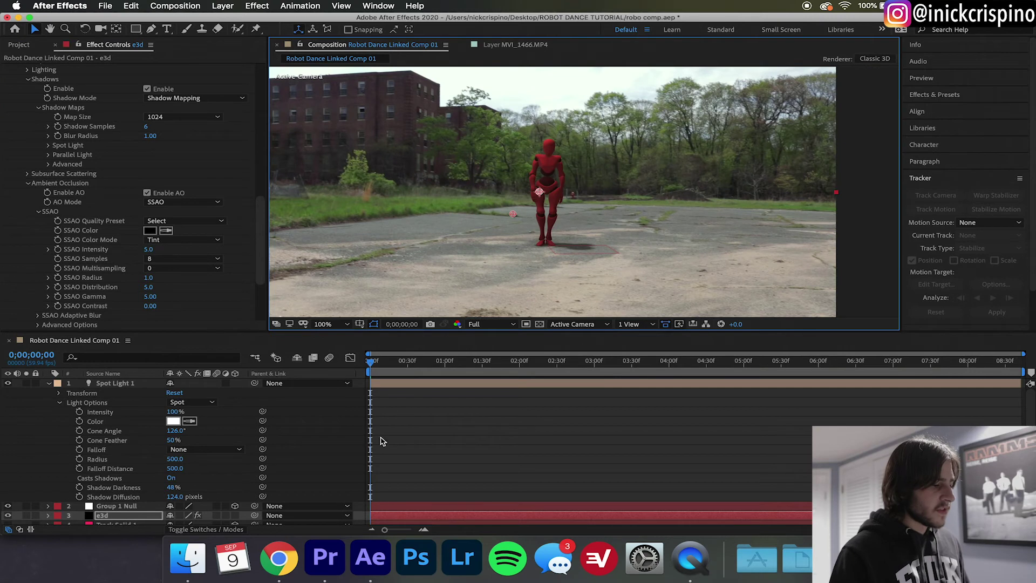
Collapse Spot Light 1 and RAM-preview the robot dancing over the parking-lot footage
{"action": "left_click", "coordinate": [49, 383]}
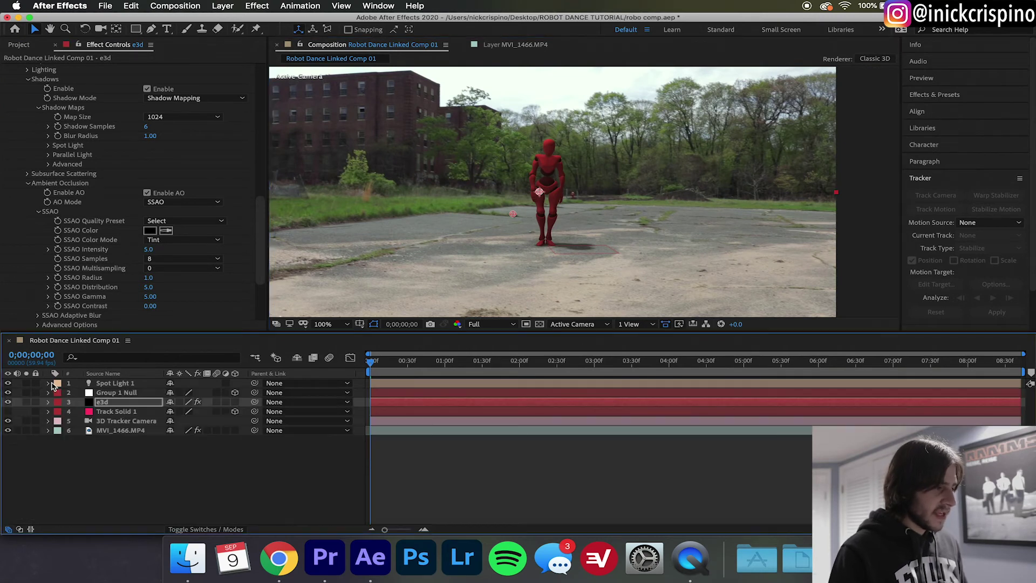
{"action": "key", "text": "space"}
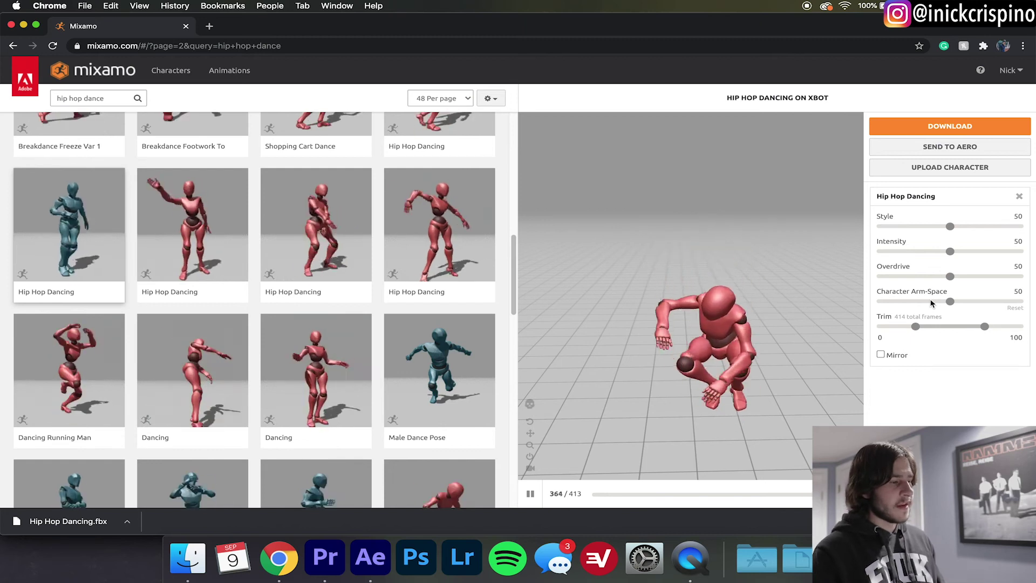
{"action": "key", "text": "super+Tab"}
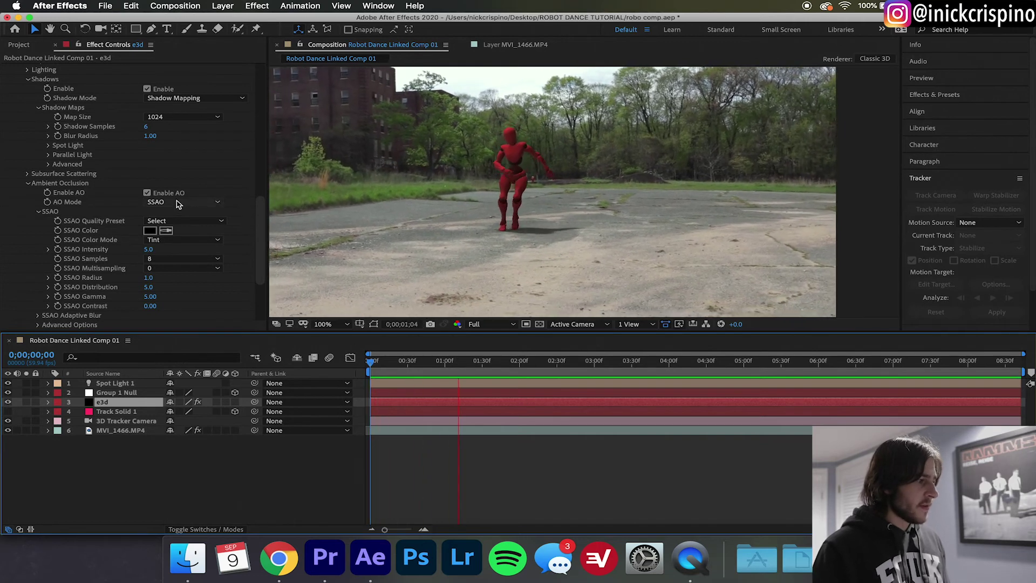
In Element's Scene Setup, drag Paint_Red and then Gold from Scene Materials onto the robot
{"action": "scroll", "coordinate": [178, 204], "scroll_direction": "up", "scroll_amount": 3}
{"action": "scroll", "coordinate": [179, 204], "scroll_direction": "up", "scroll_amount": 10}
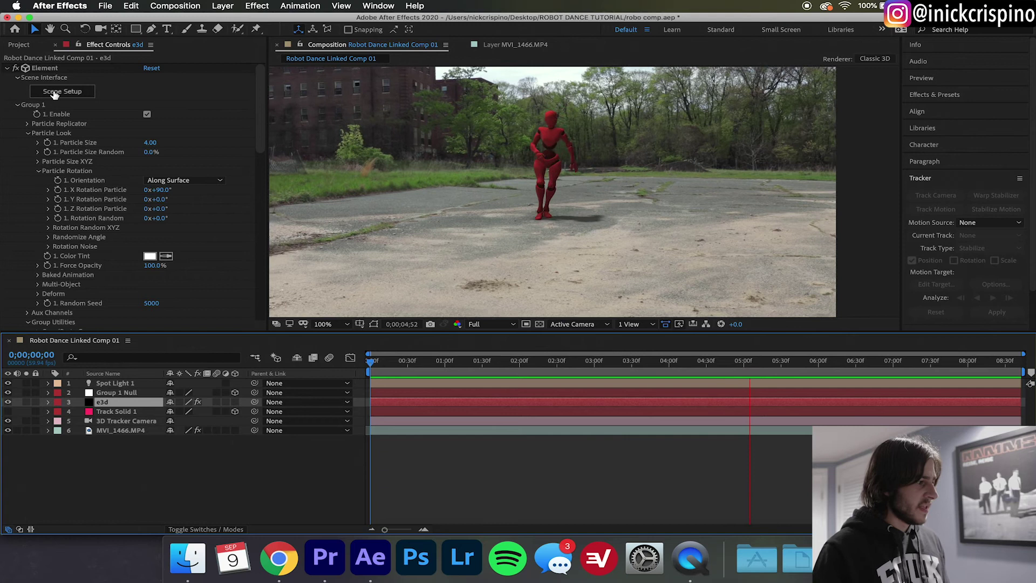
{"action": "left_click", "coordinate": [54, 93]}
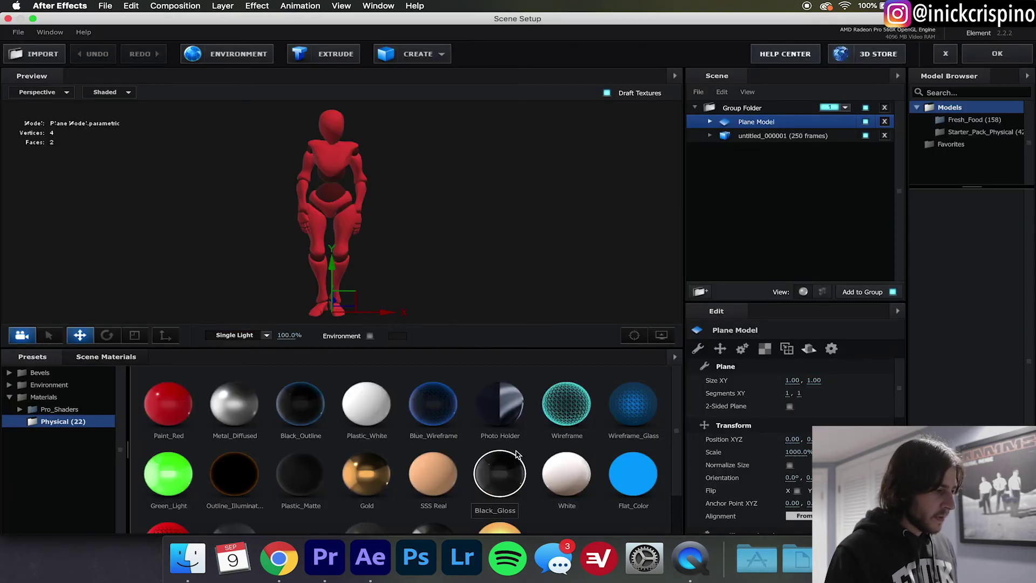
{"action": "scroll", "coordinate": [351, 429], "scroll_direction": "down", "scroll_amount": 2}
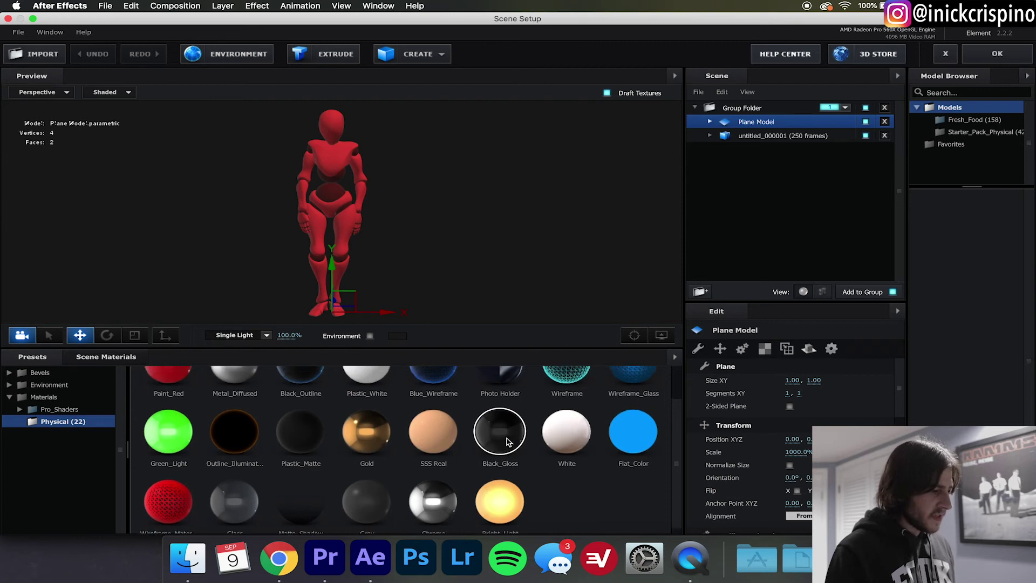
{"action": "scroll", "coordinate": [322, 417], "scroll_direction": "up", "scroll_amount": 2}
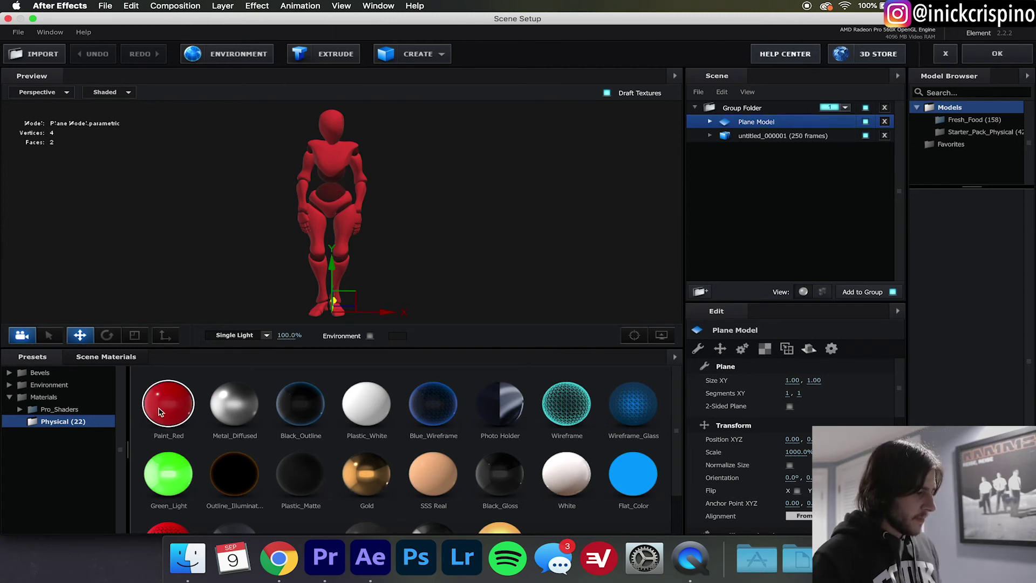
{"action": "mouse_move", "coordinate": [162, 411]}
{"action": "left_mouse_down"}
{"action": "mouse_move", "coordinate": [346, 198]}
{"action": "mouse_move", "coordinate": [332, 197]}
{"action": "left_mouse_up"}
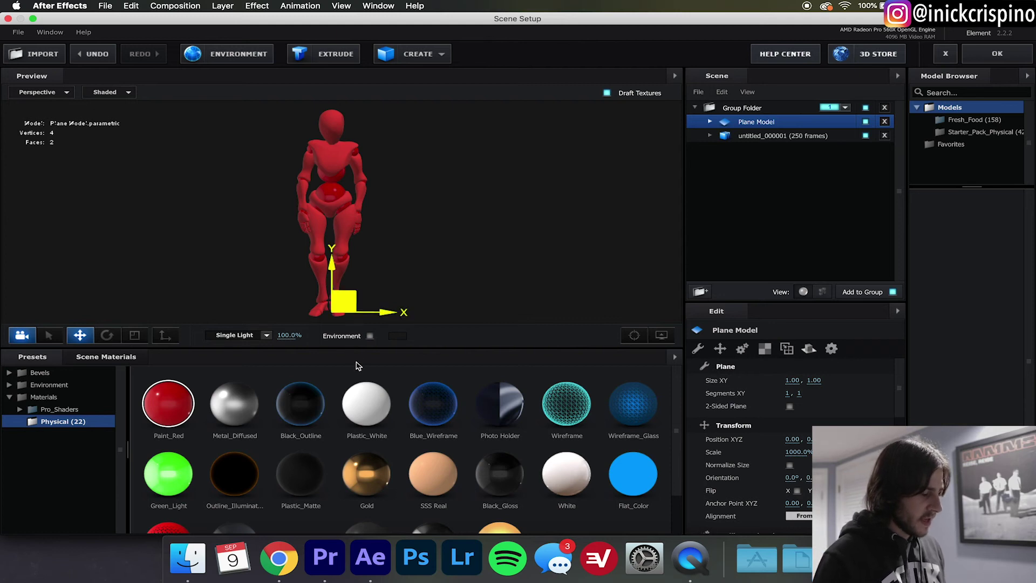
{"action": "left_click_drag", "start_coordinate": [366, 479], "coordinate": [351, 158]}
Change the Diffuse Color of the robot's Paint_Red material
{"action": "left_click", "coordinate": [354, 157]}
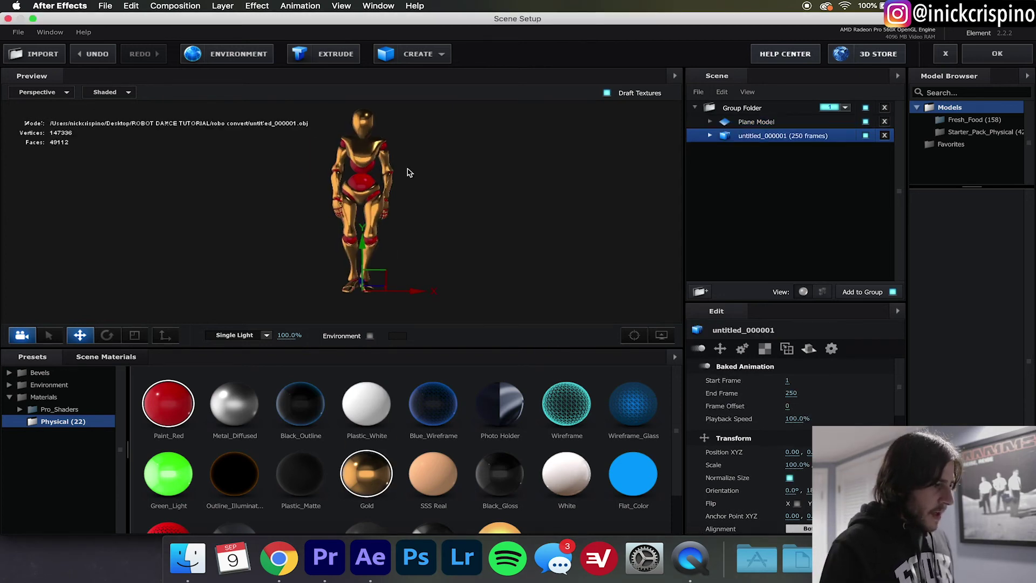
{"action": "left_click", "coordinate": [710, 136]}
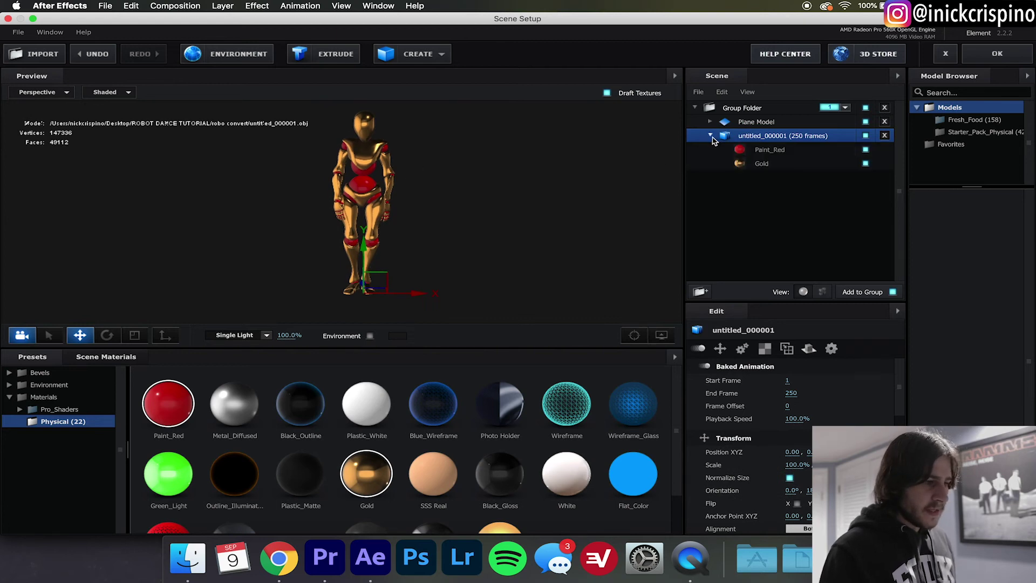
{"action": "left_click", "coordinate": [765, 151]}
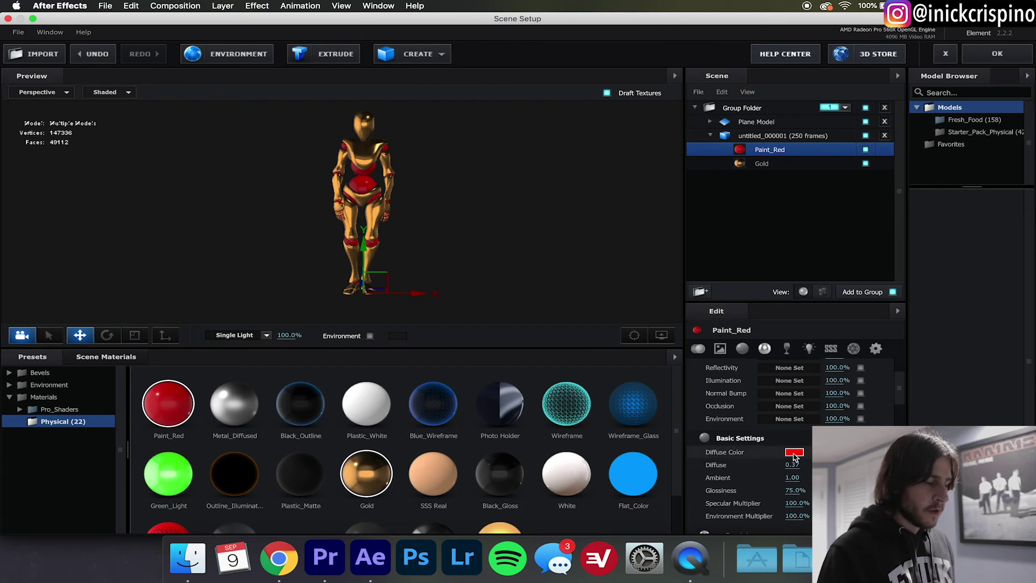
{"action": "left_click", "coordinate": [793, 454]}
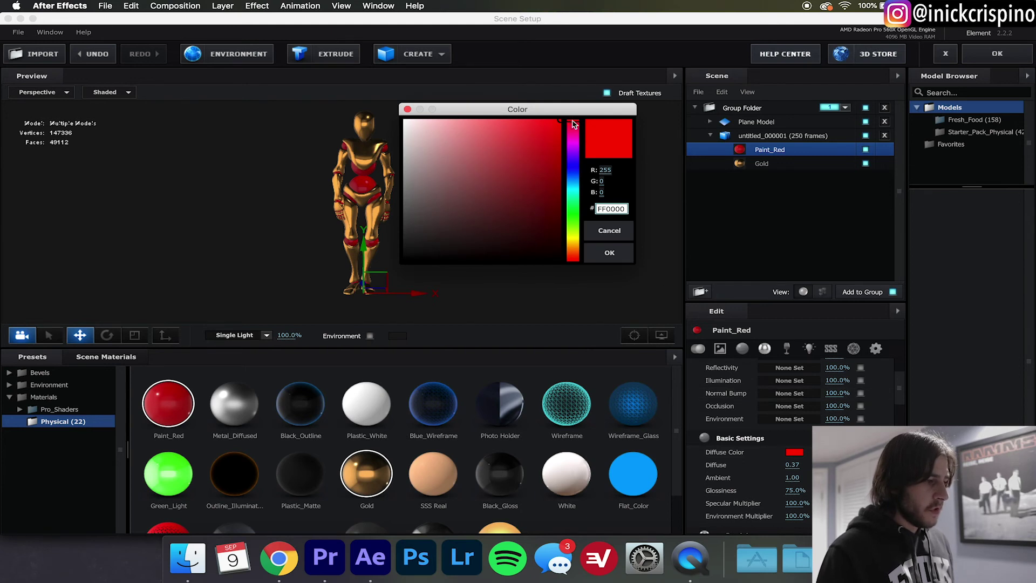
{"action": "left_click_drag", "start_coordinate": [573, 124], "coordinate": [573, 206]}
{"action": "key", "text": "Return"}
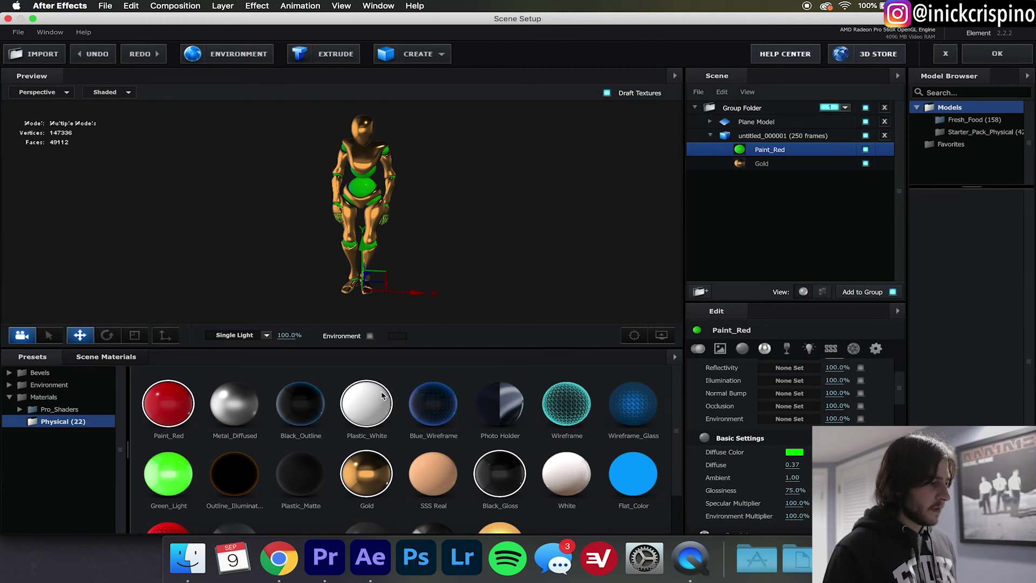
Apply Black_Gloss and White materials to the robot and orbit to inspect it
{"action": "mouse_move", "coordinate": [500, 474]}
{"action": "left_mouse_down"}
{"action": "mouse_move", "coordinate": [351, 232]}
{"action": "mouse_move", "coordinate": [365, 190]}
{"action": "left_mouse_up"}
{"action": "mouse_move", "coordinate": [567, 474]}
{"action": "left_mouse_down"}
{"action": "mouse_move", "coordinate": [372, 227]}
{"action": "mouse_move", "coordinate": [362, 154]}
{"action": "left_mouse_up"}
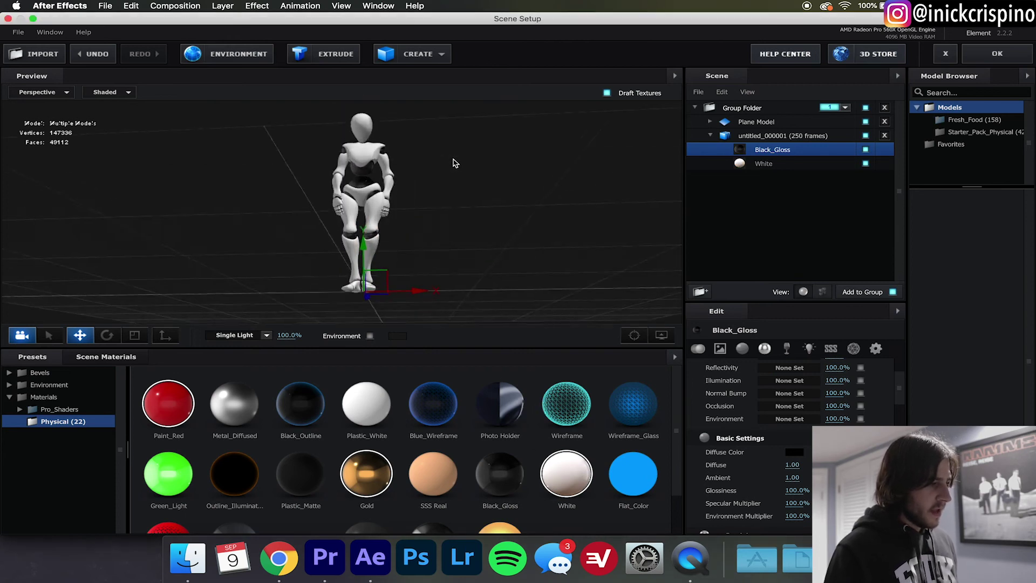
{"action": "left_click_drag", "start_coordinate": [480, 171], "coordinate": [453, 183]}
{"action": "left_click", "coordinate": [52, 384]}
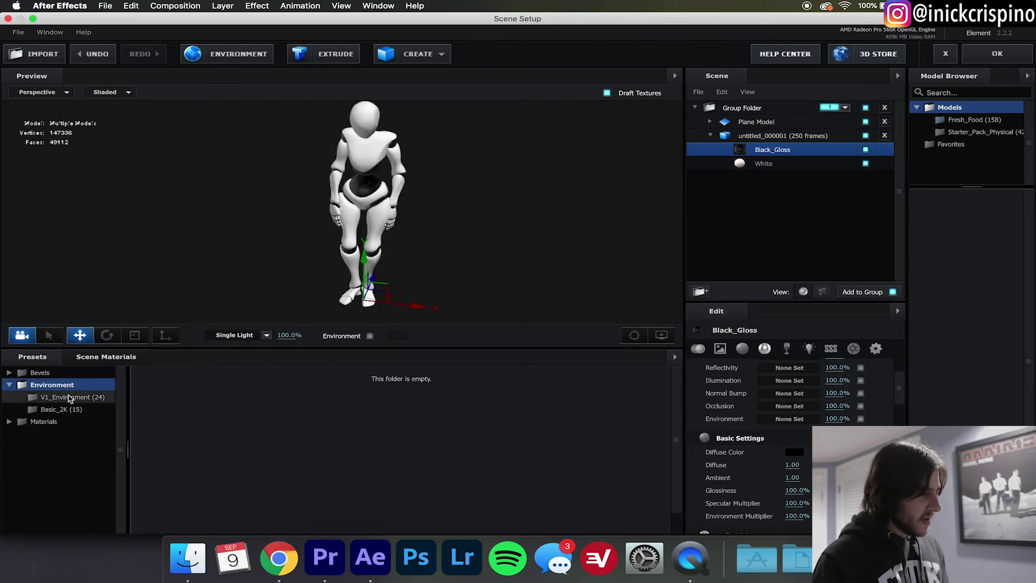
Use the Town_blurred environment for reflections, check them from other angles, and close Scene Setup
{"action": "left_click", "coordinate": [69, 398]}
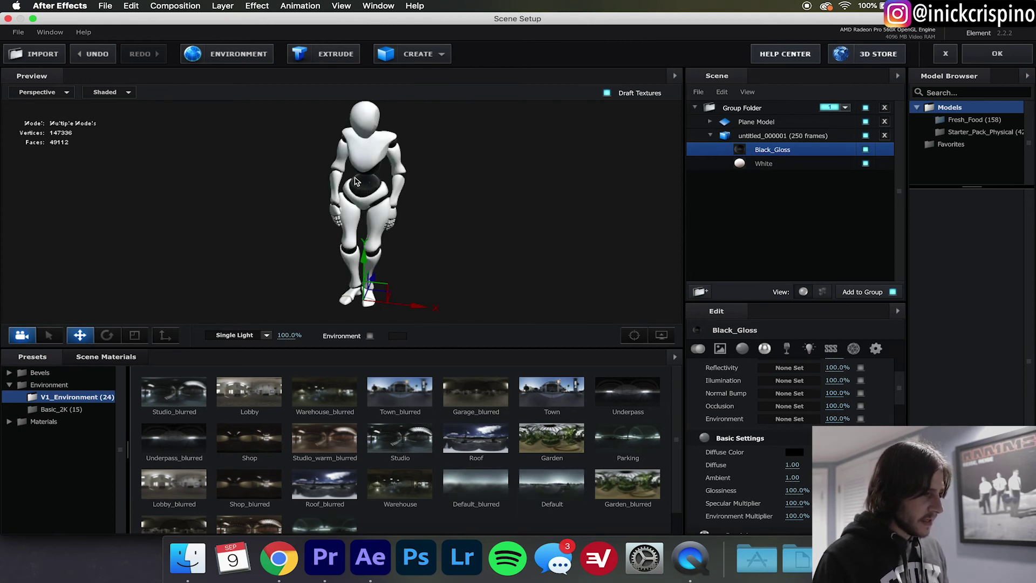
{"action": "scroll", "coordinate": [356, 182], "scroll_direction": "up", "scroll_amount": 4}
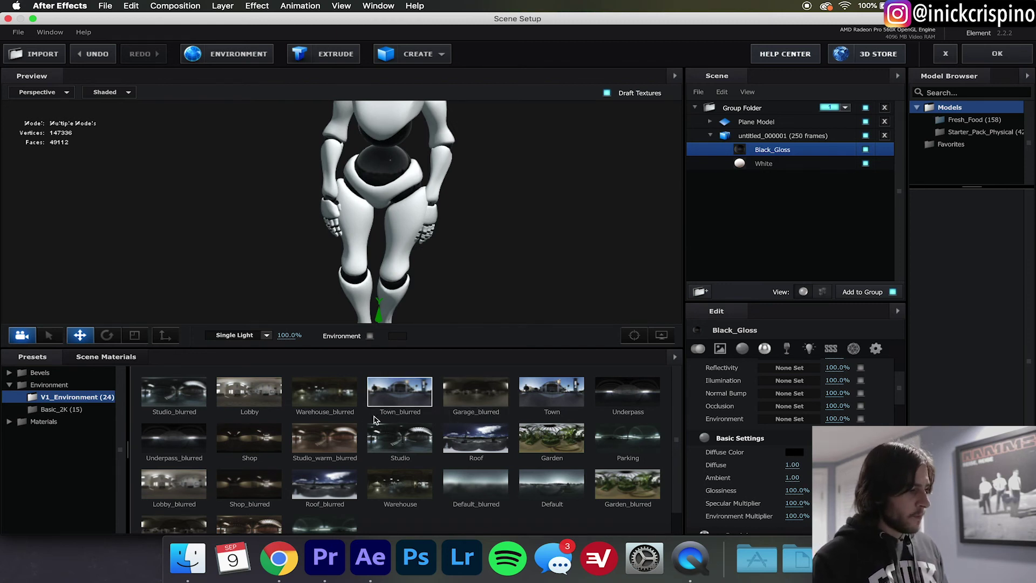
{"action": "left_click", "coordinate": [260, 400]}
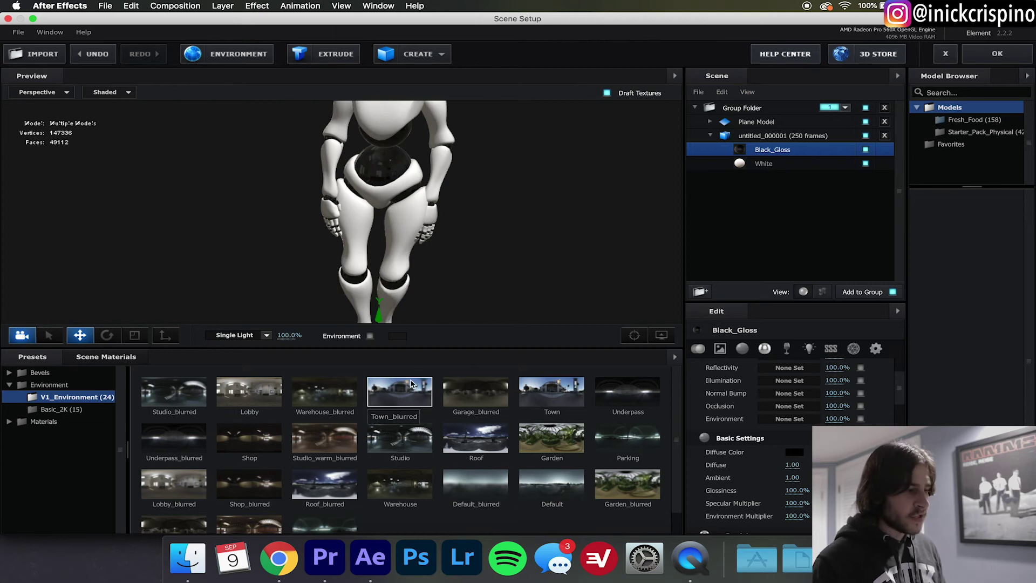
{"action": "left_click", "coordinate": [574, 405]}
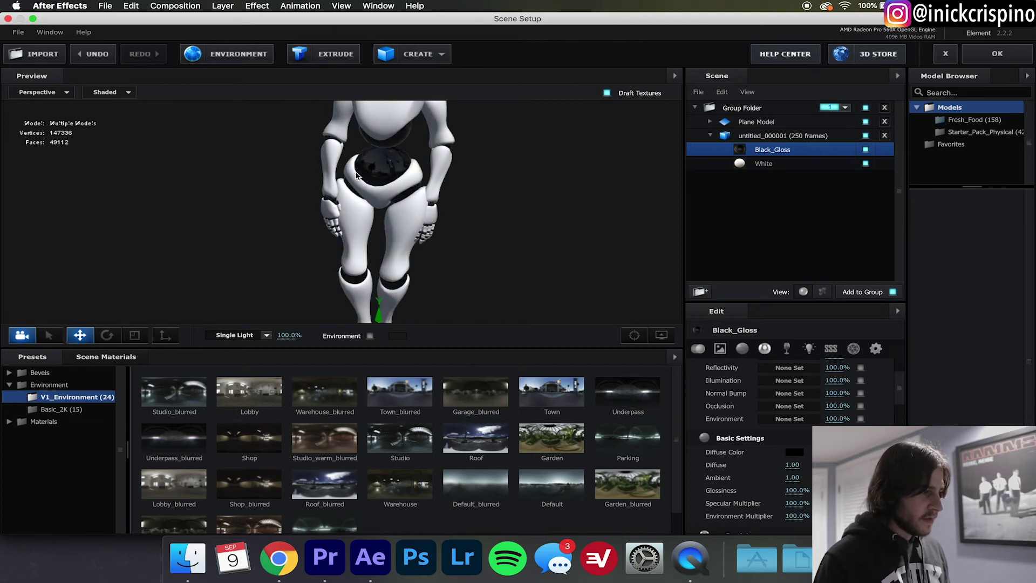
{"action": "left_click_drag", "start_coordinate": [394, 171], "coordinate": [416, 181]}
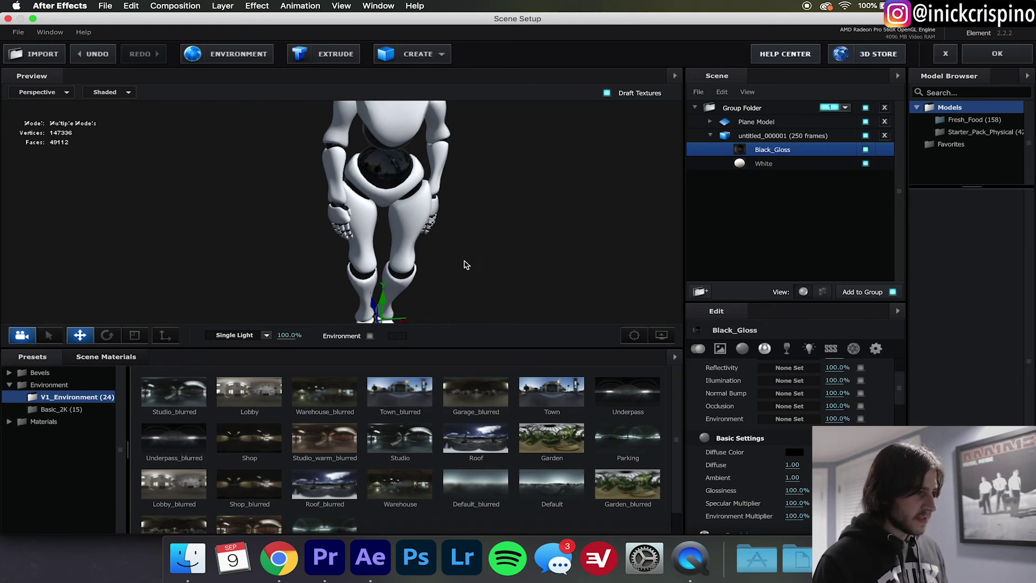
{"action": "left_click_drag", "start_coordinate": [485, 237], "coordinate": [453, 216]}
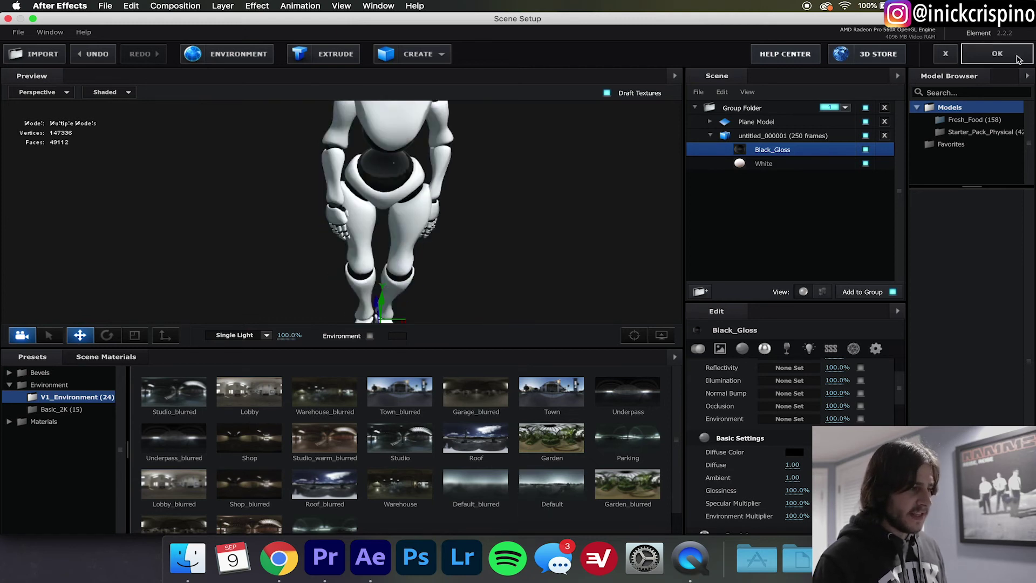
{"action": "left_click", "coordinate": [997, 54]}
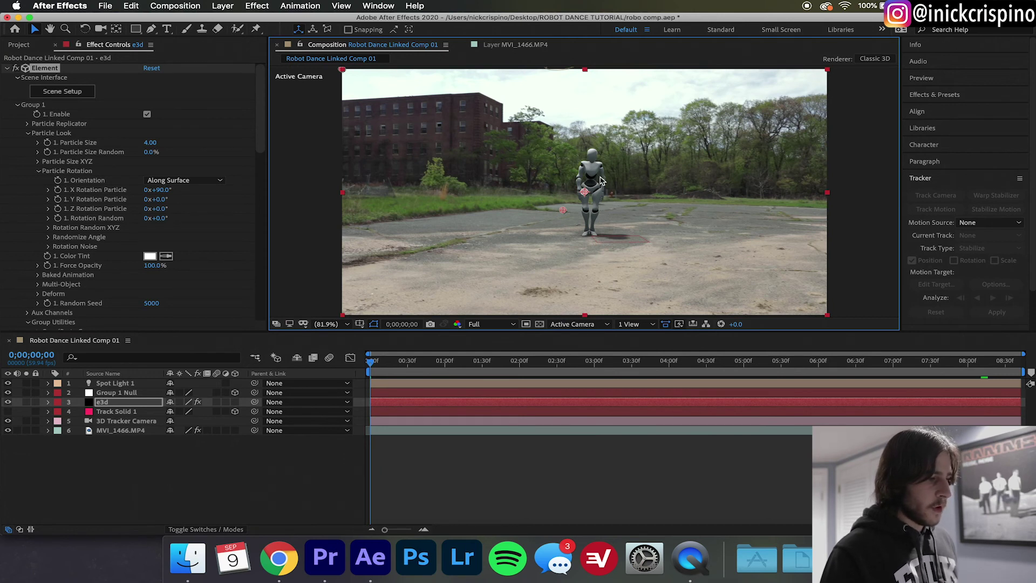
Zoom the comp viewer in and out to inspect the white robot over the footage
{"action": "scroll", "coordinate": [602, 181], "scroll_direction": "up", "scroll_amount": 10}
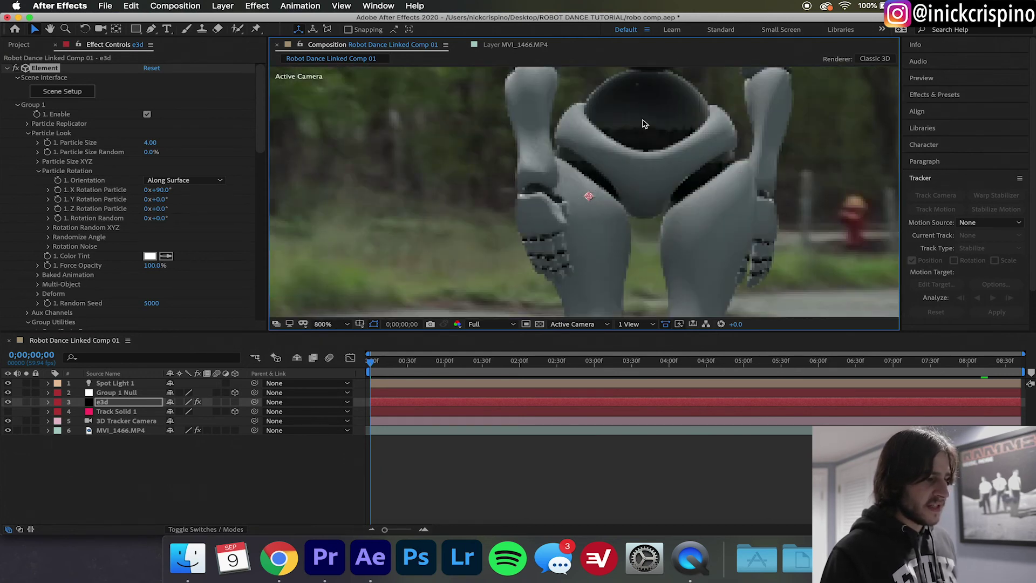
{"action": "scroll", "coordinate": [644, 124], "scroll_direction": "down", "scroll_amount": 4}
{"action": "scroll", "coordinate": [644, 123], "scroll_direction": "down", "scroll_amount": 4}
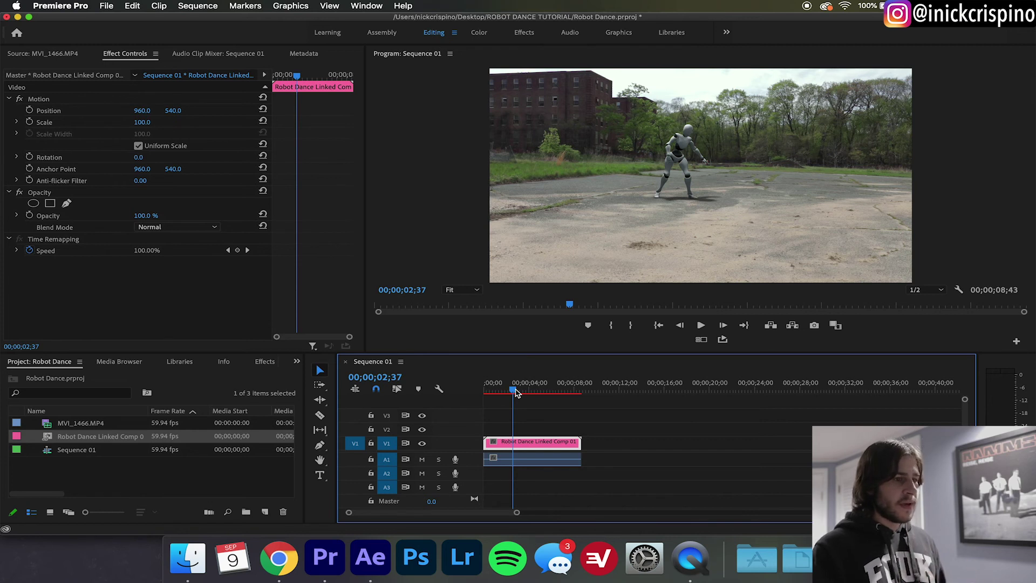
Apply the Kodak Killer LUT, lower its intensity, and nudge the tint toward magenta
{"action": "key", "text": "minus"}
{"action": "left_click", "coordinate": [265, 361]}
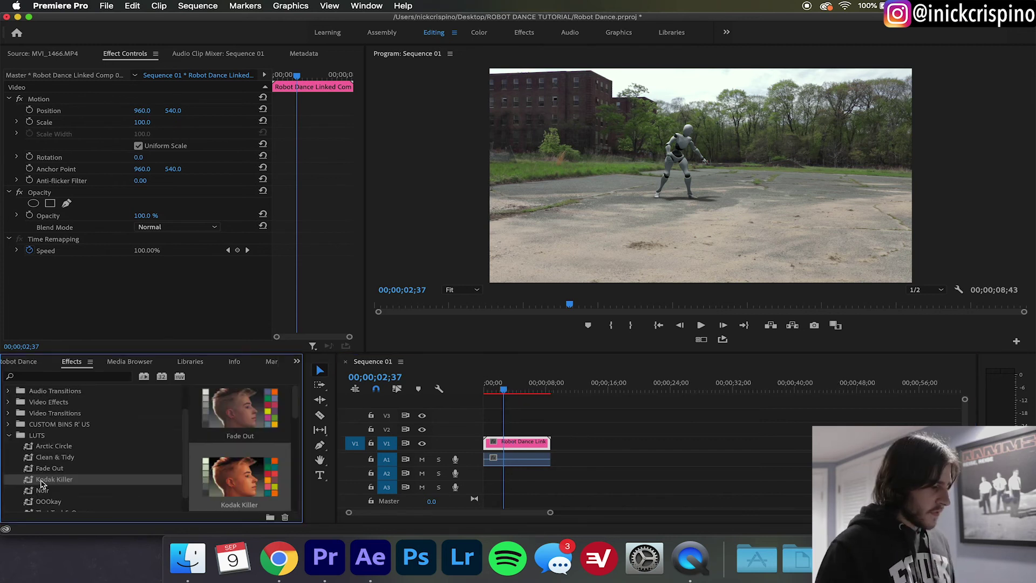
{"action": "left_click_drag", "start_coordinate": [40, 482], "coordinate": [510, 448]}
{"action": "left_click", "coordinate": [488, 34]}
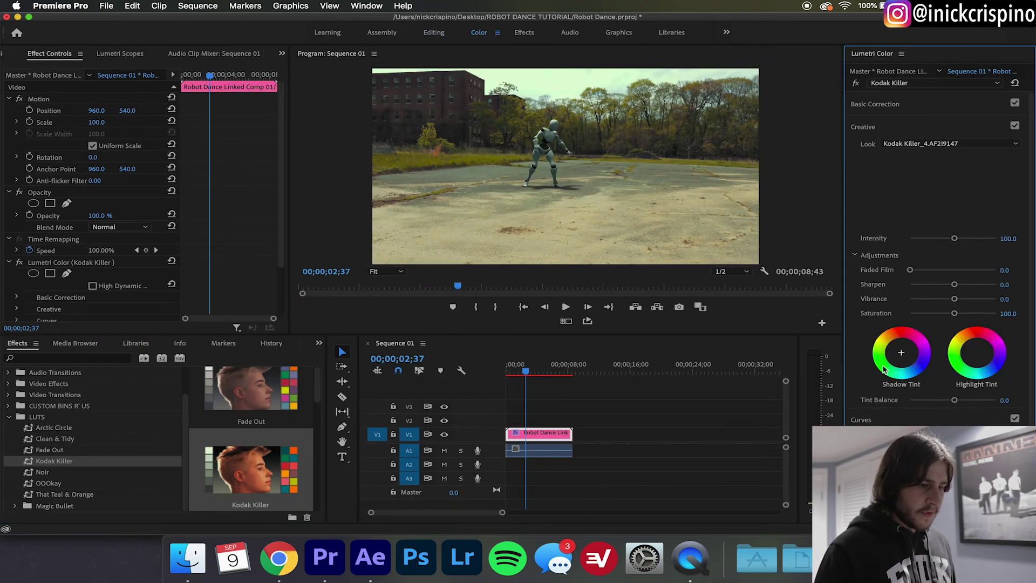
{"action": "left_click_drag", "start_coordinate": [954, 238], "coordinate": [947, 243]}
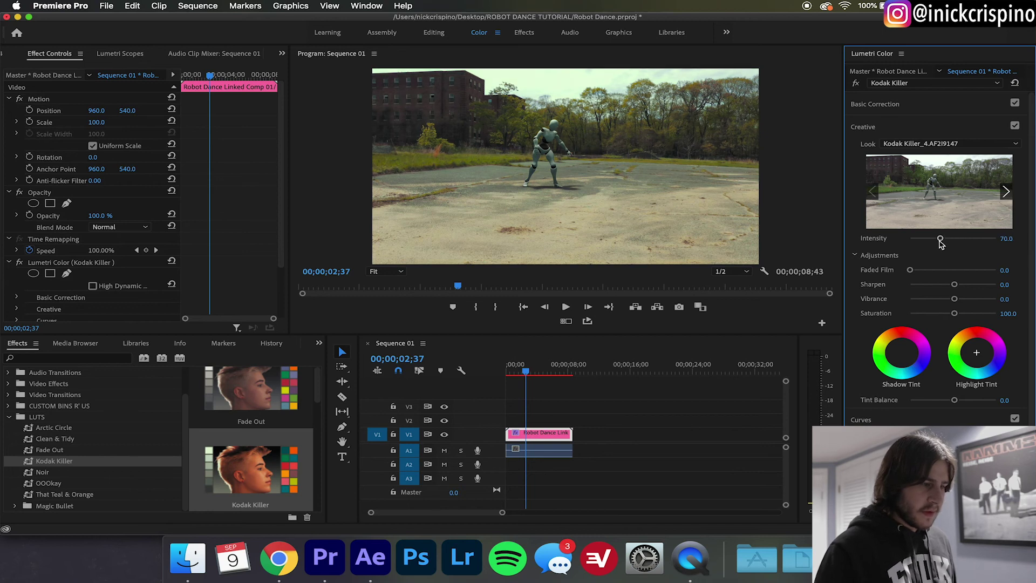
{"action": "left_click", "coordinate": [900, 107]}
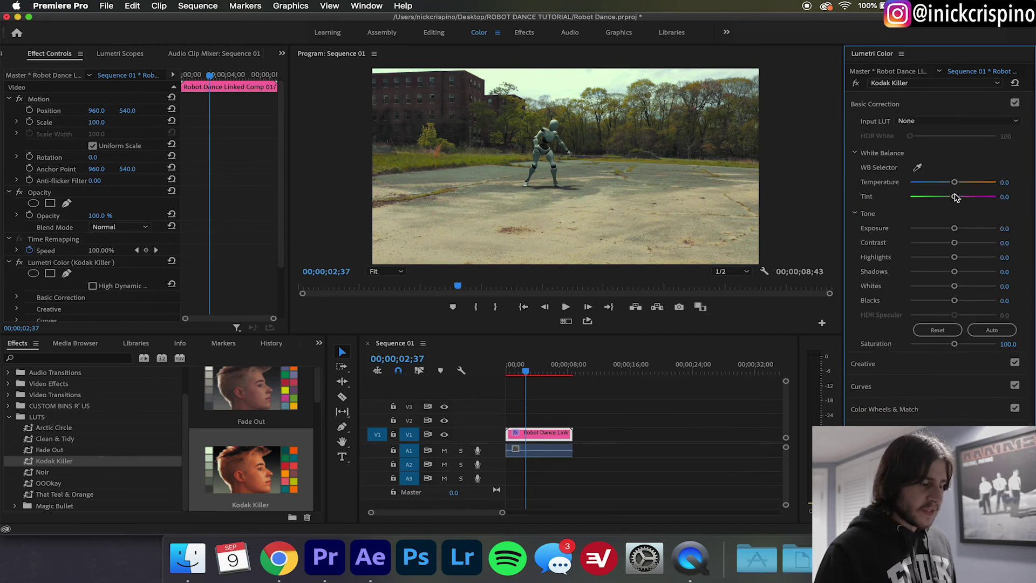
{"action": "left_click_drag", "start_coordinate": [955, 197], "coordinate": [961, 198]}
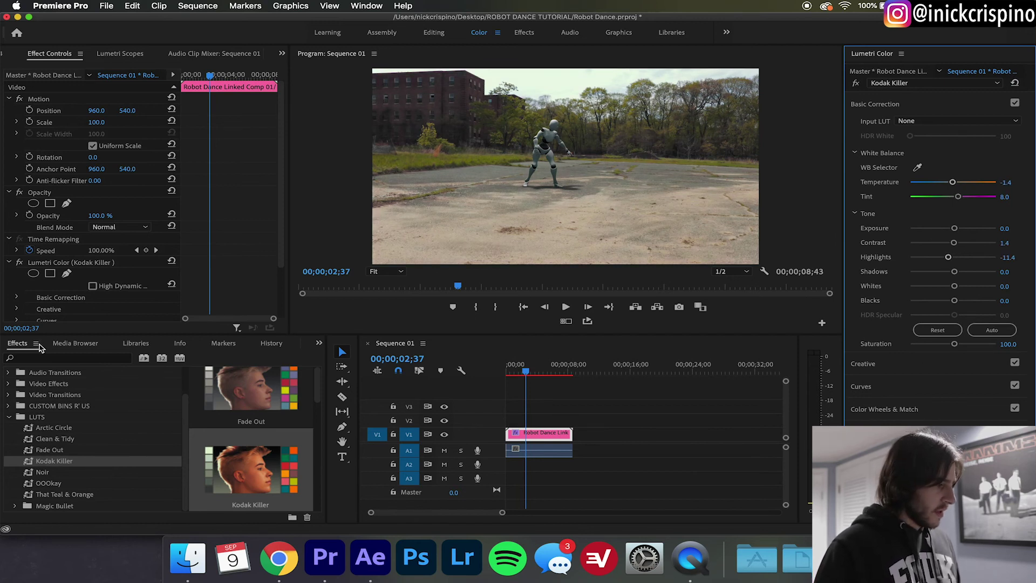
Add a Noise effect to the robot clip and set its Amount to 15%
{"action": "left_click", "coordinate": [39, 358]}
{"action": "type", "text": "noise"}
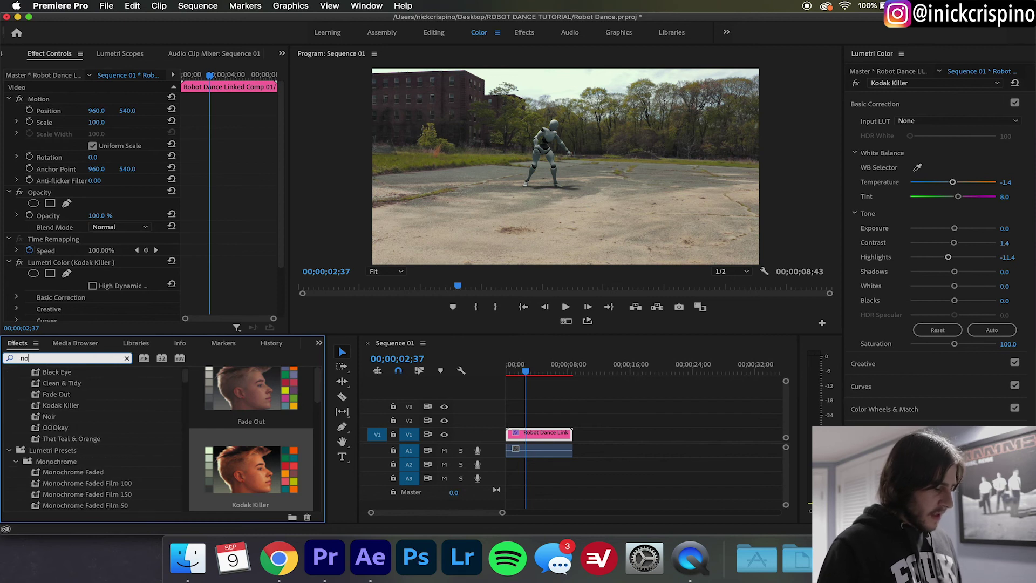
{"action": "scroll", "coordinate": [41, 485], "scroll_direction": "down", "scroll_amount": 3}
{"action": "double_click", "coordinate": [51, 439]}
{"action": "left_click", "coordinate": [103, 268]}
{"action": "type", "text": "2"}
{"action": "key", "text": "Return"}
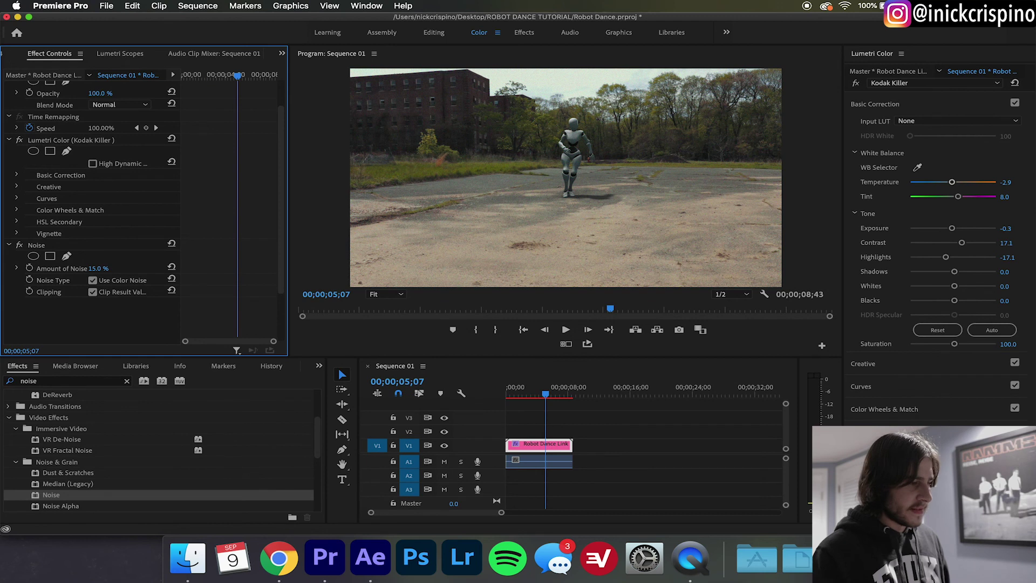
Create Sequence 02 with a 1080 x 1350 frame size and drag the robot clip into it
{"action": "left_click", "coordinate": [109, 6]}
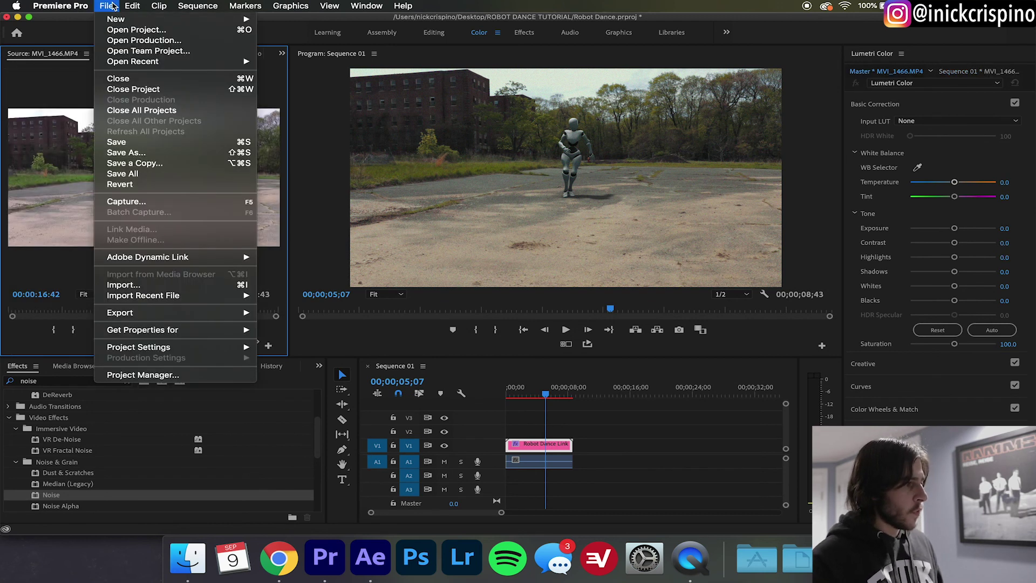
{"action": "mouse_move", "coordinate": [119, 21]}
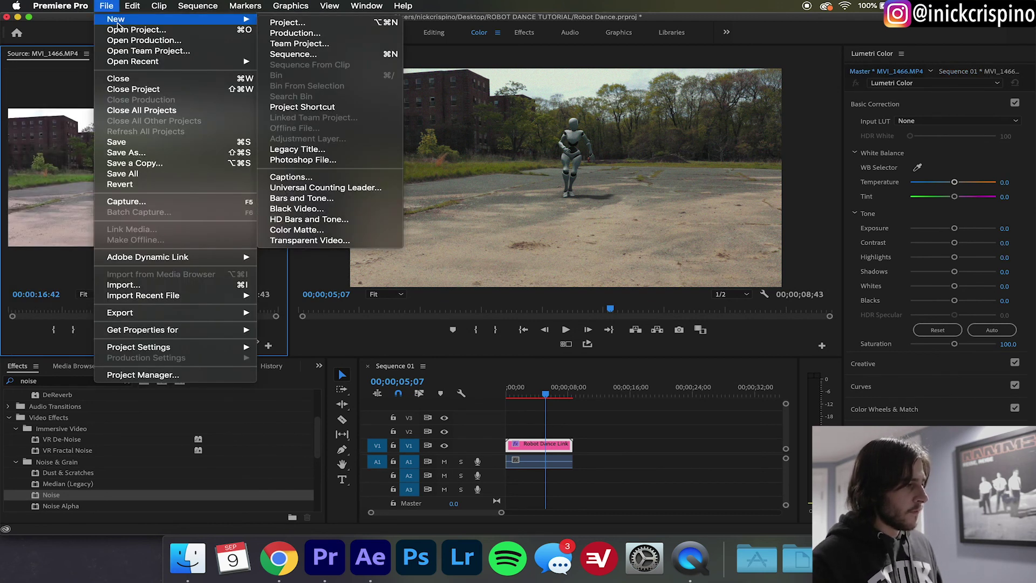
{"action": "left_click", "coordinate": [311, 55]}
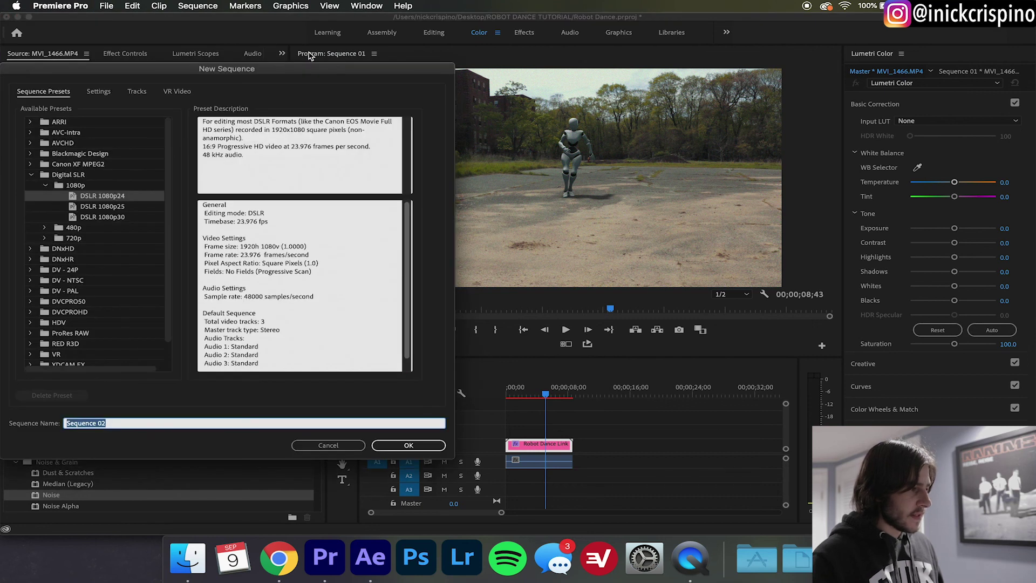
{"action": "left_click", "coordinate": [98, 93]}
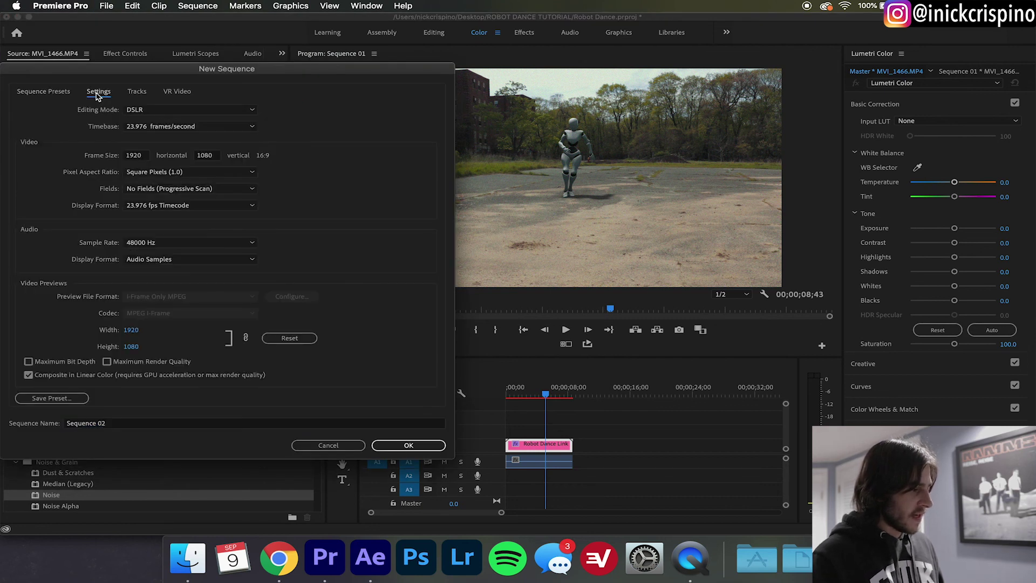
{"action": "left_click", "coordinate": [135, 157]}
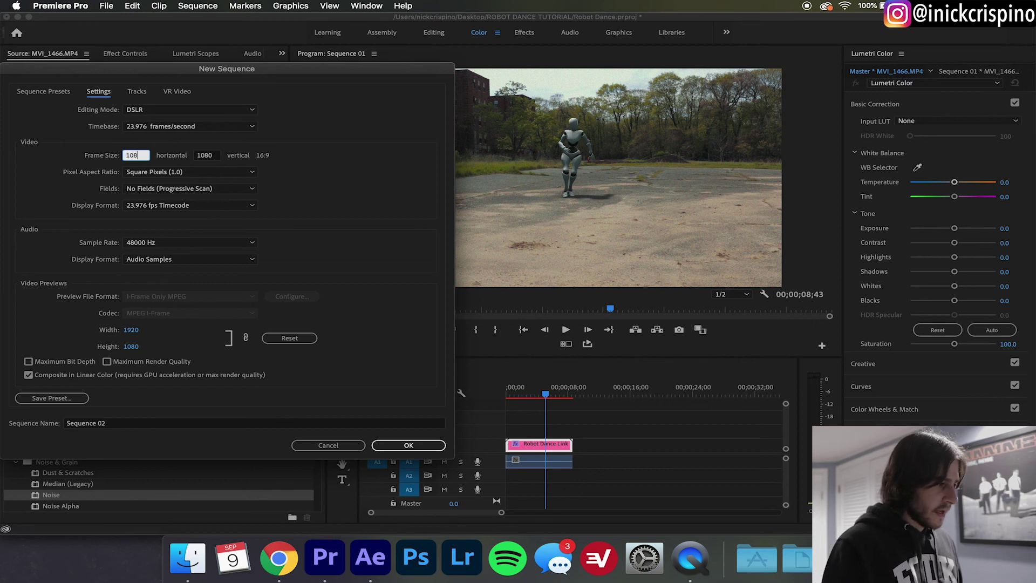
{"action": "left_click", "coordinate": [214, 158]}
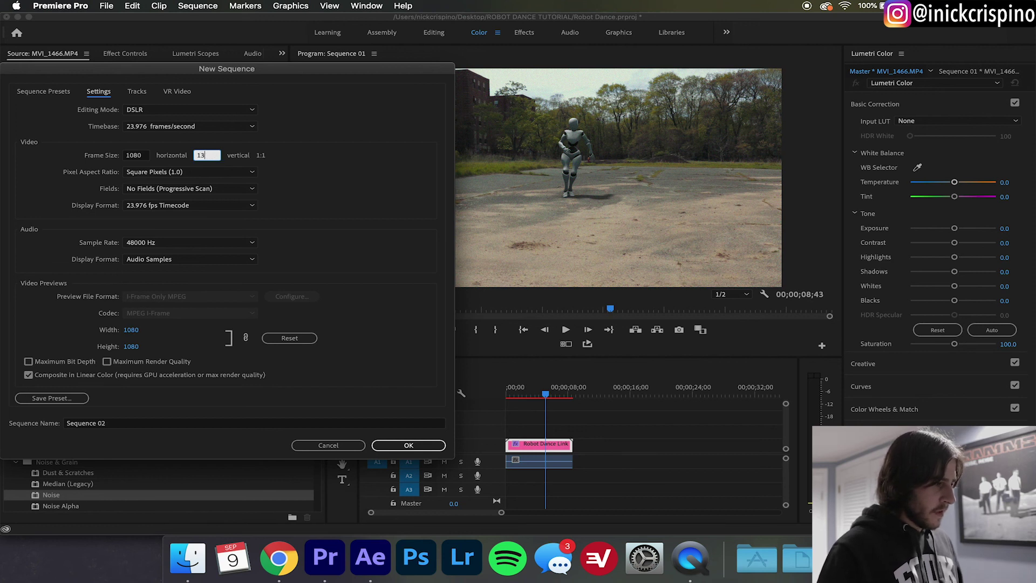
{"action": "left_click", "coordinate": [527, 465]}
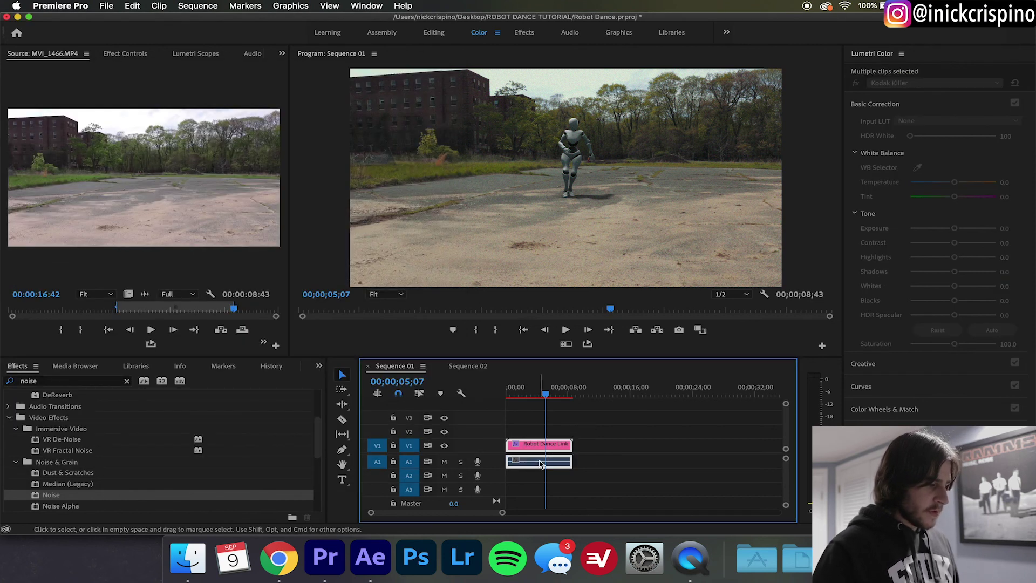
{"action": "left_click_drag", "start_coordinate": [541, 464], "coordinate": [507, 451]}
Keep the sequence settings, scale the clip to 125% at position 659, render, and loop playback
{"action": "left_click", "coordinate": [620, 301]}
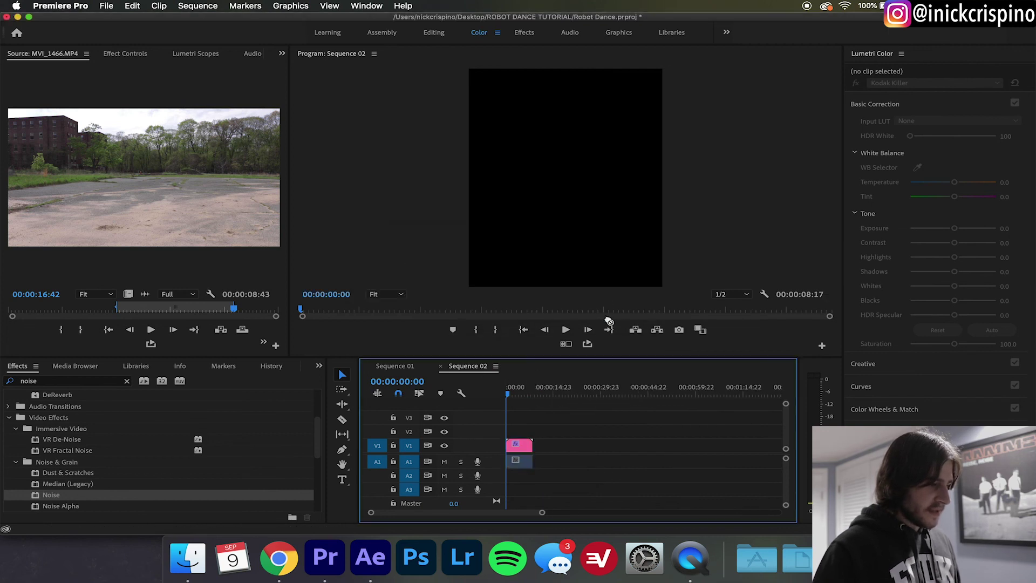
{"action": "left_click", "coordinate": [525, 398]}
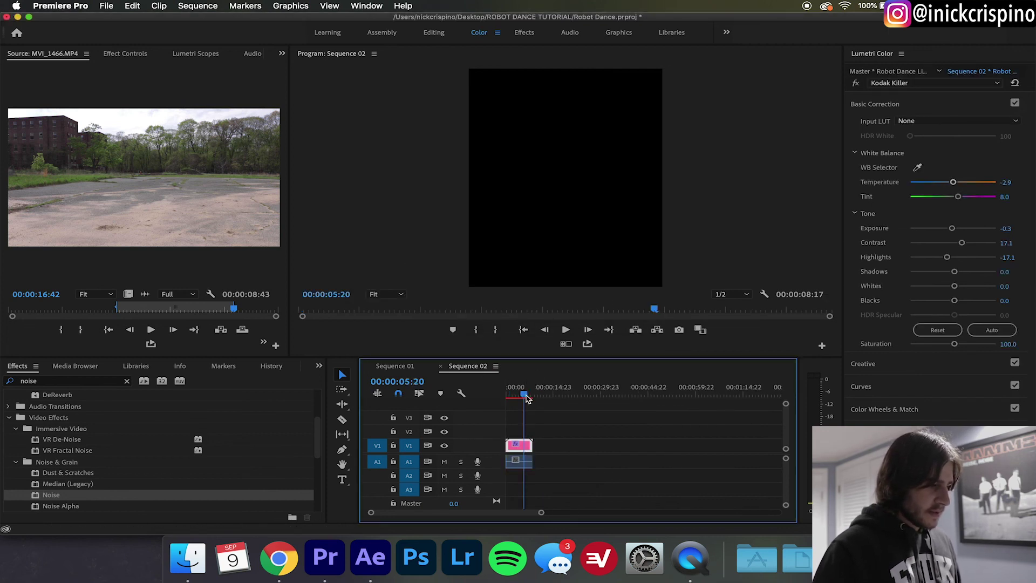
{"action": "left_click", "coordinate": [123, 54]}
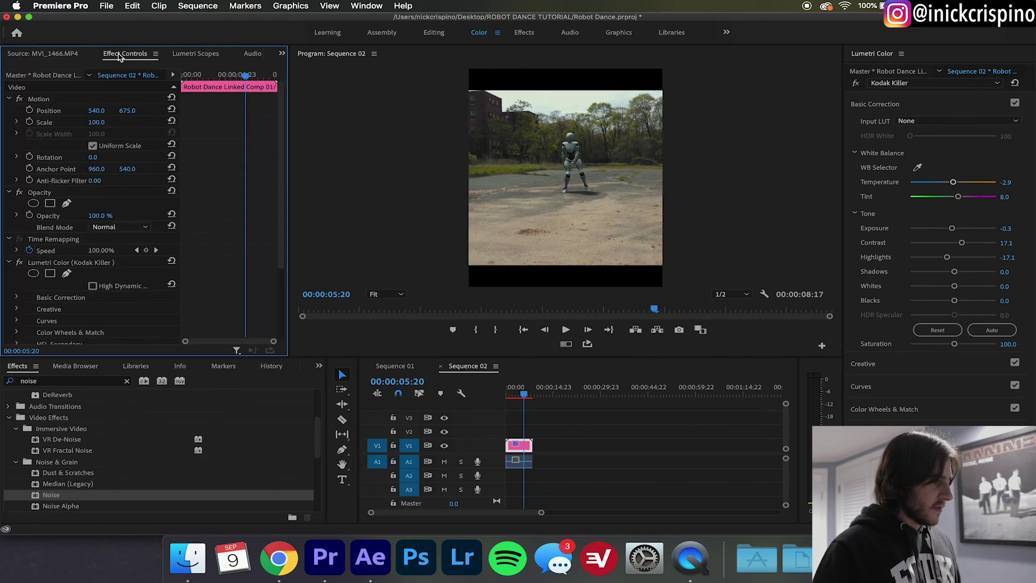
{"action": "mouse_move", "coordinate": [96, 122]}
{"action": "left_mouse_down"}
{"action": "mouse_move", "coordinate": [106, 123]}
{"action": "mouse_move", "coordinate": [96, 111]}
{"action": "left_mouse_up"}
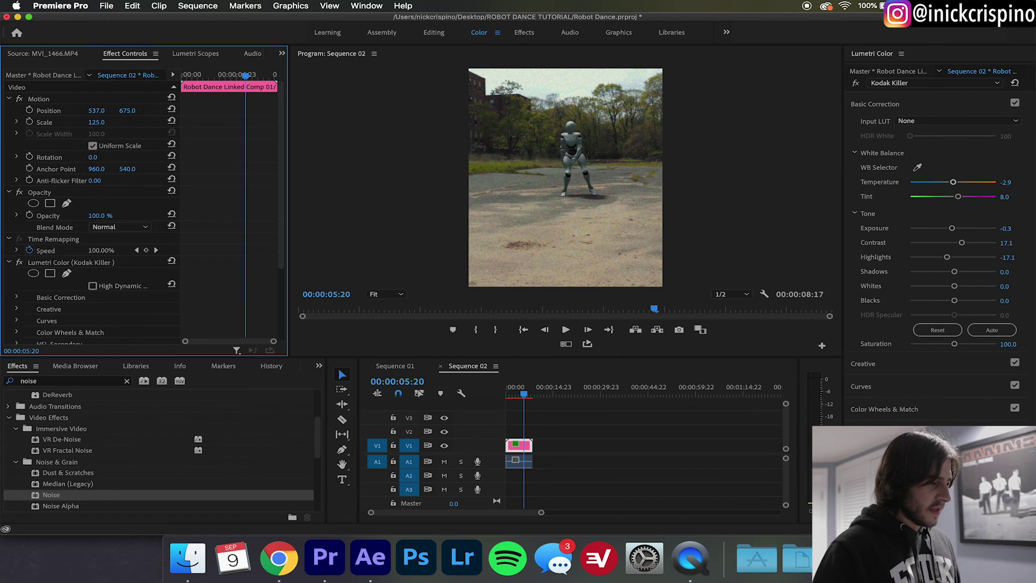
{"action": "key", "text": "Return"}
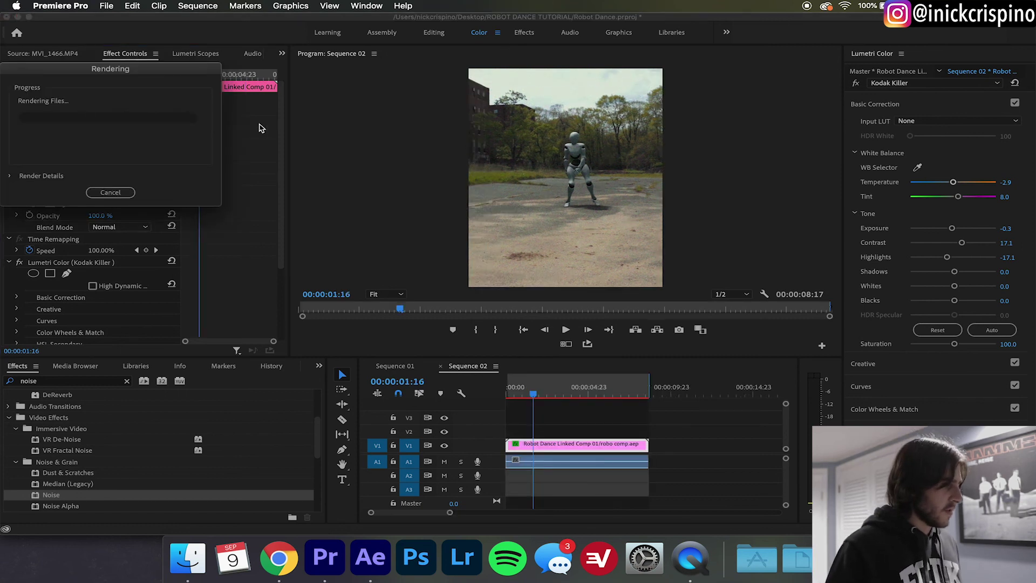
{"action": "left_click", "coordinate": [587, 344]}
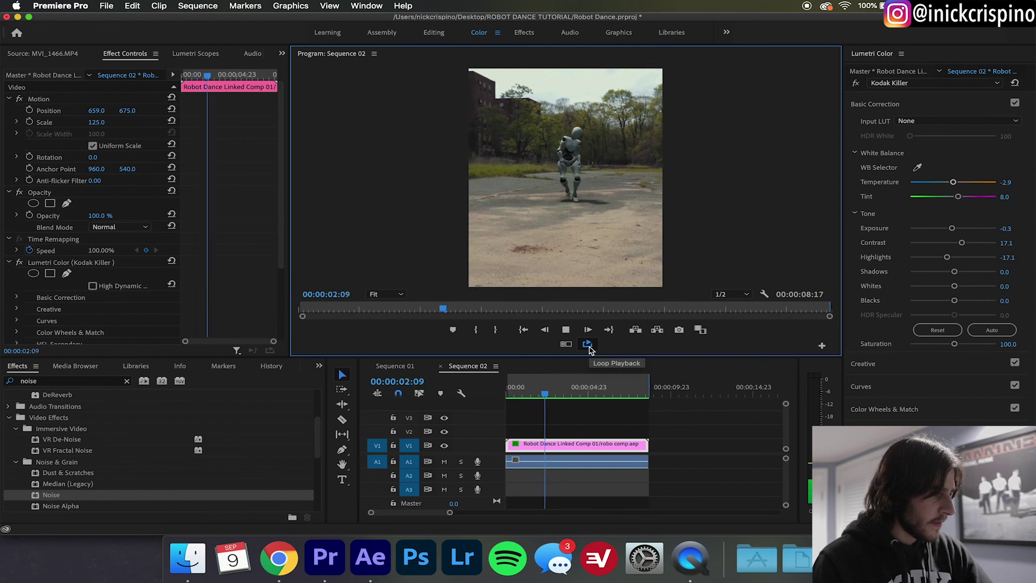